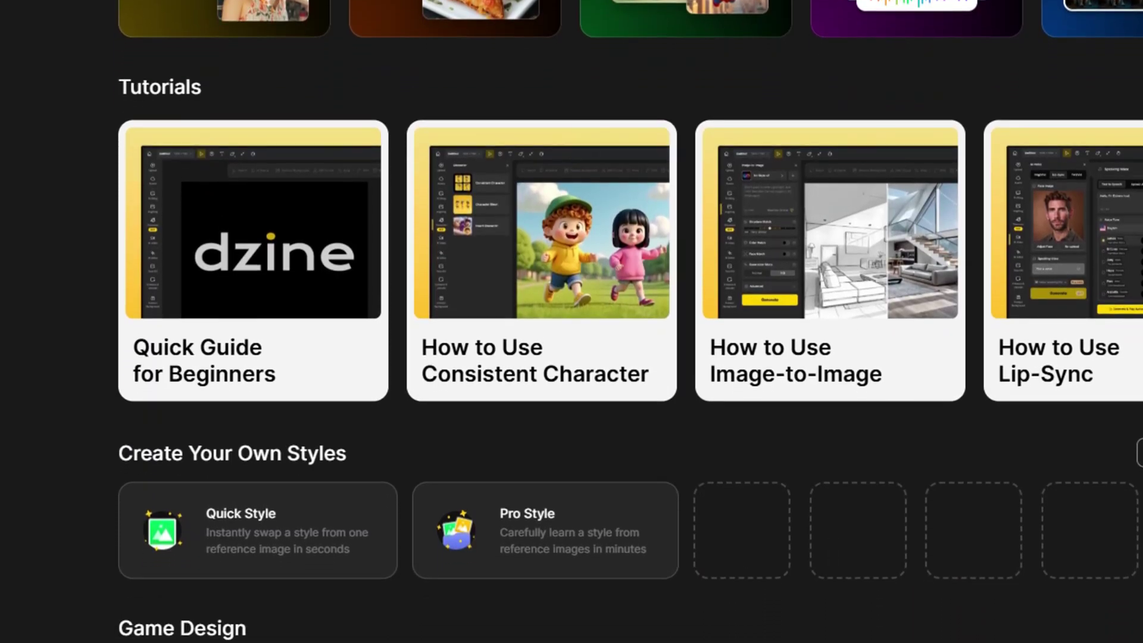
Step: Create a new blank project named "Animation Project" with a 16:9 aspect ratio
scroll(571, 321, "down", 5)
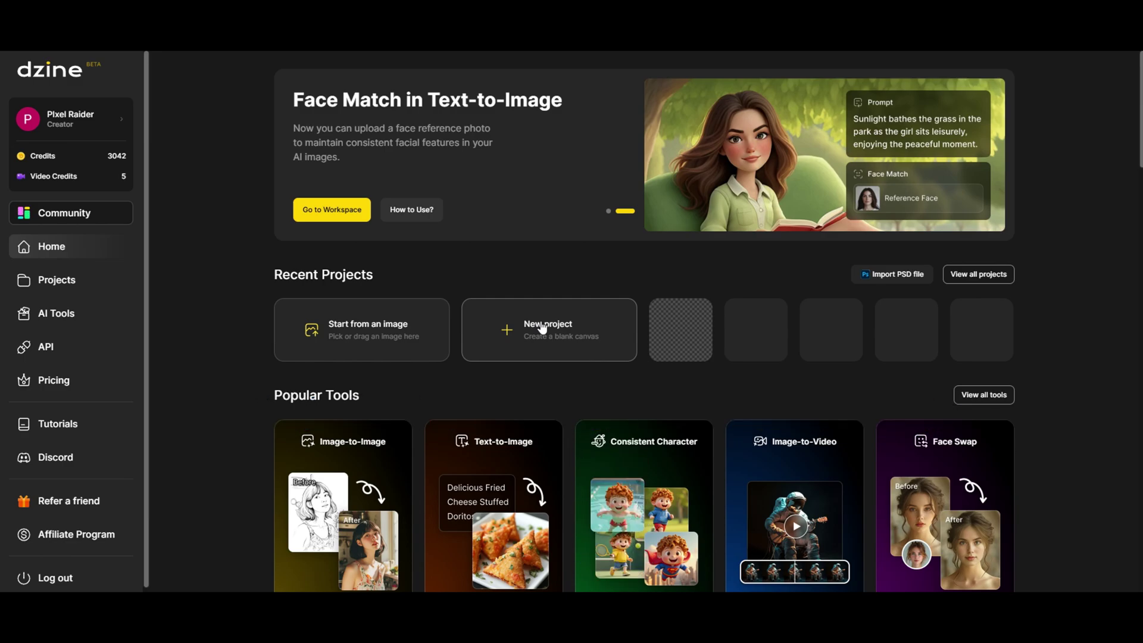
left_click(542, 327)
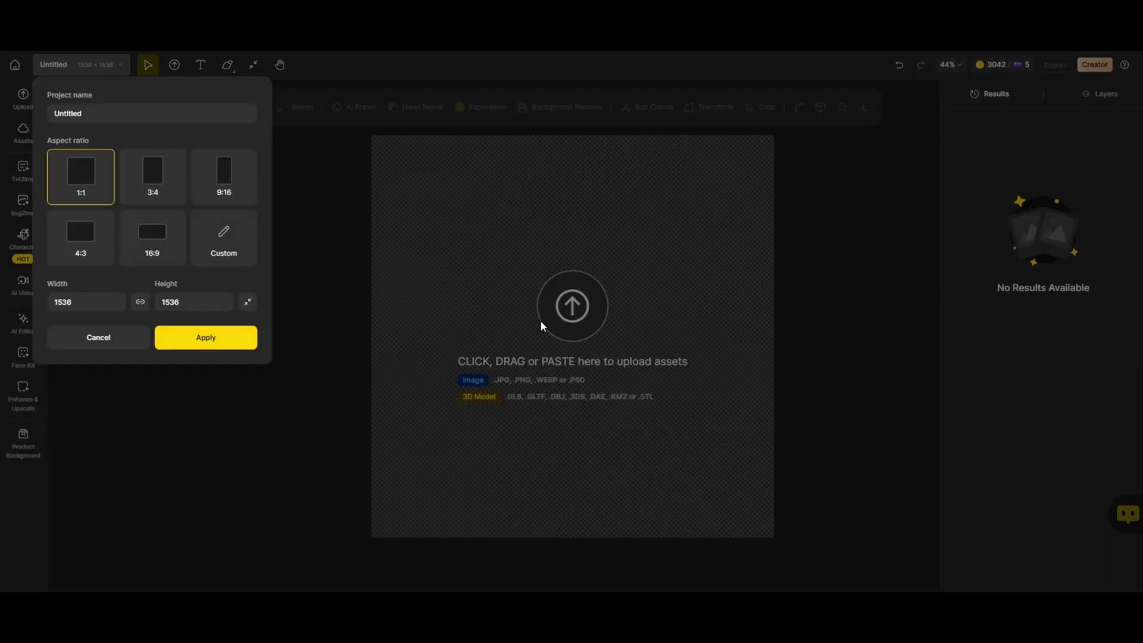
type("Animation Project")
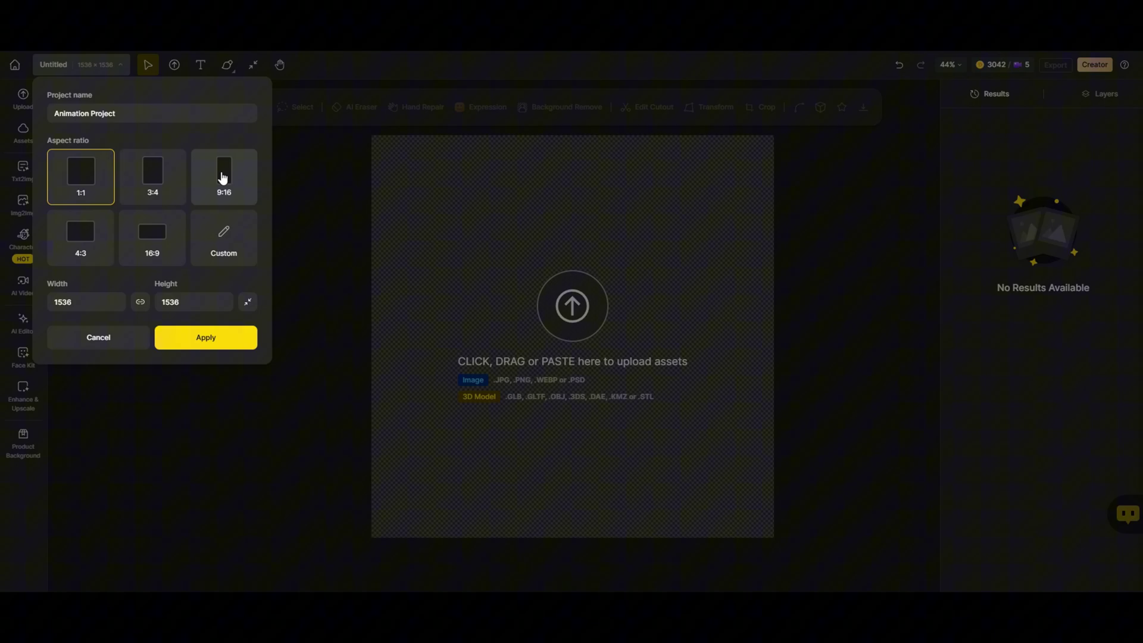
left_click(147, 236)
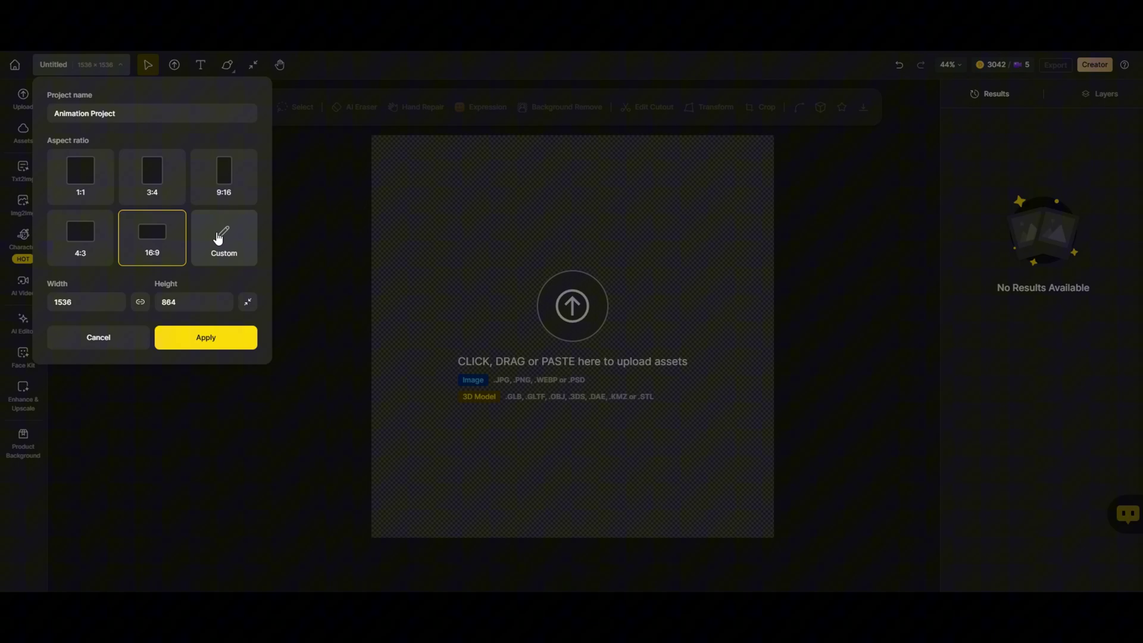
left_click(212, 343)
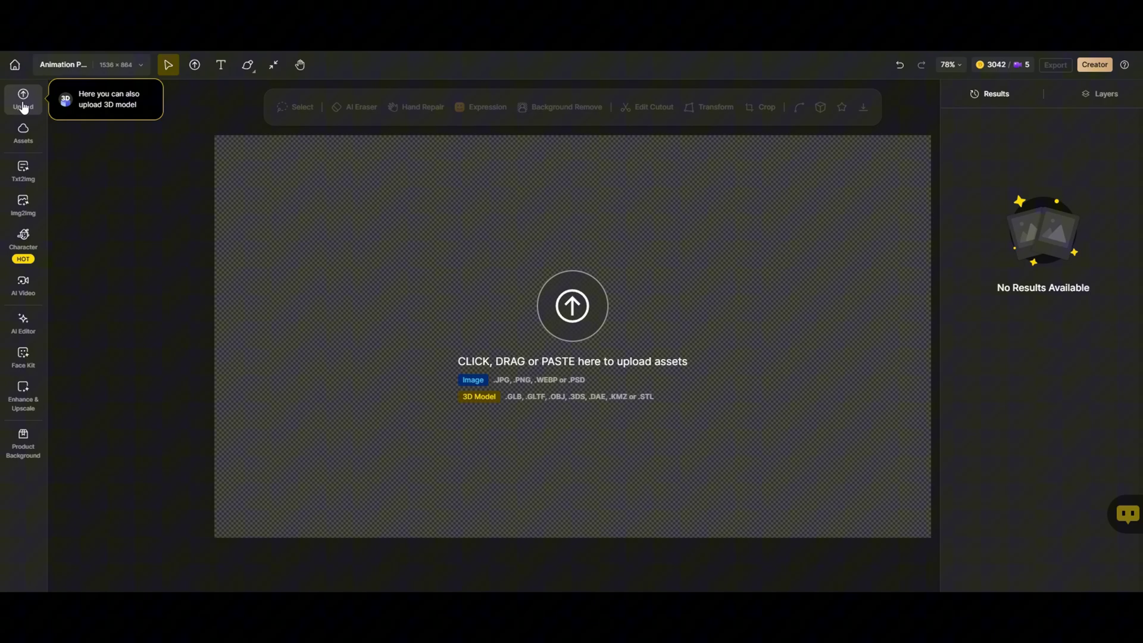
Step: Start a Character Sheet from a prompt and paste the full-body character description with front, left, right and back views
mouse_move(24, 173)
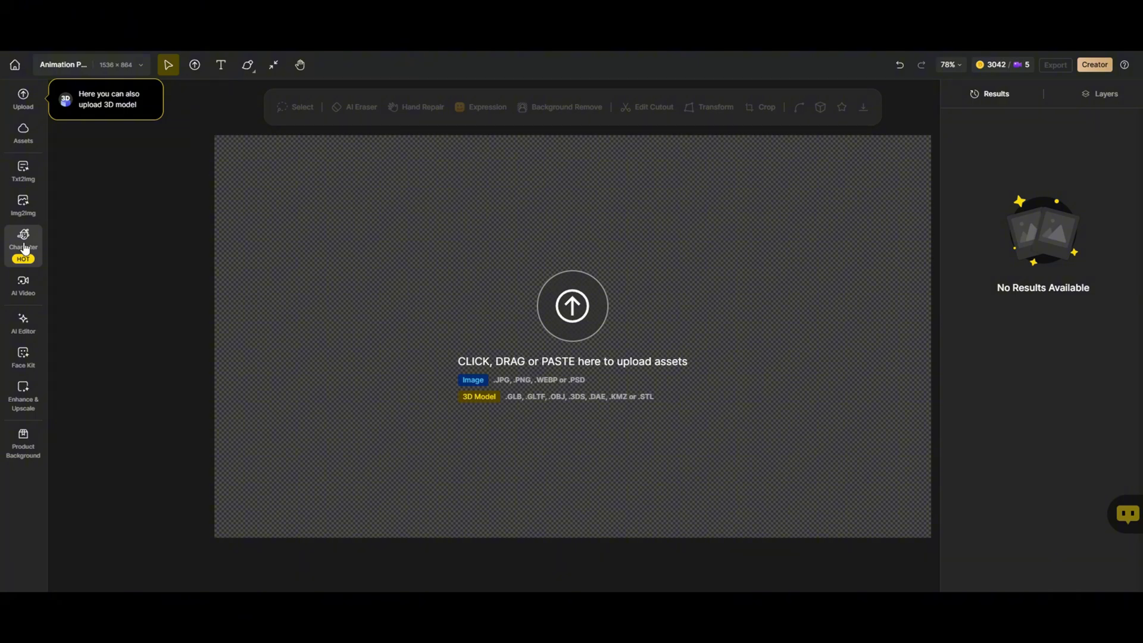
mouse_move(21, 289)
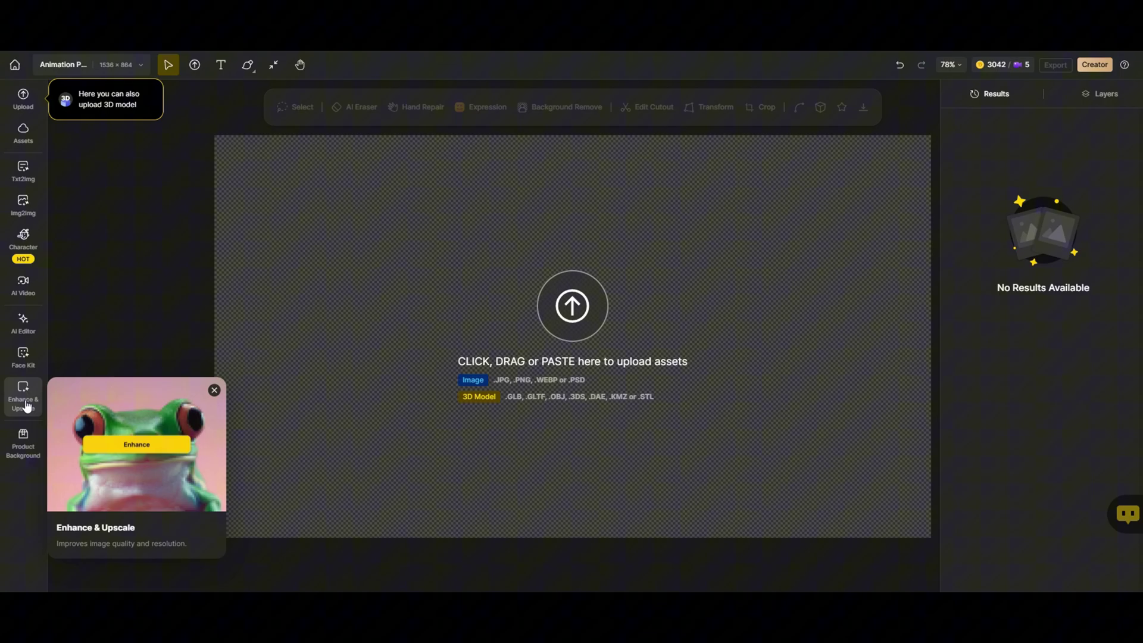
mouse_move(18, 444)
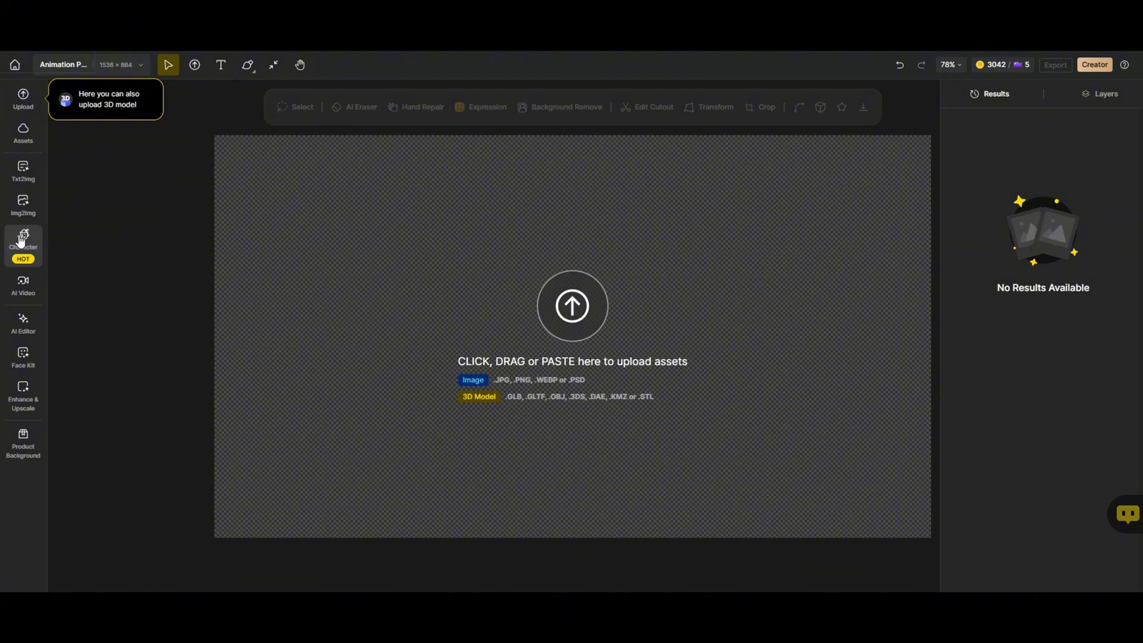
left_click(21, 240)
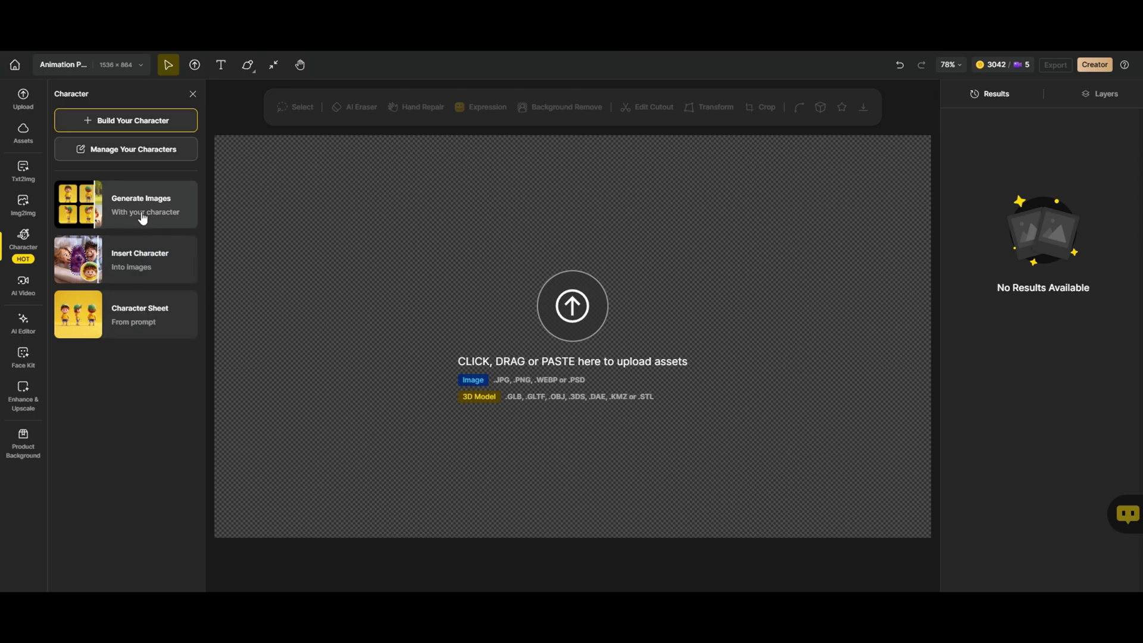
left_click(137, 315)
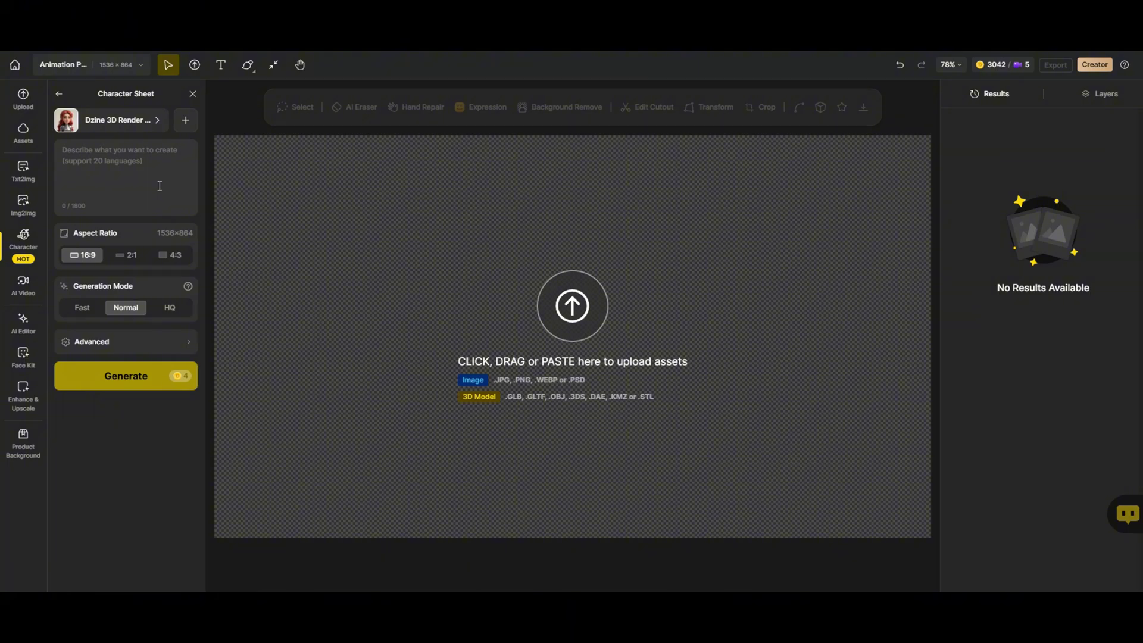
left_click(124, 161)
key("ctrl+v")
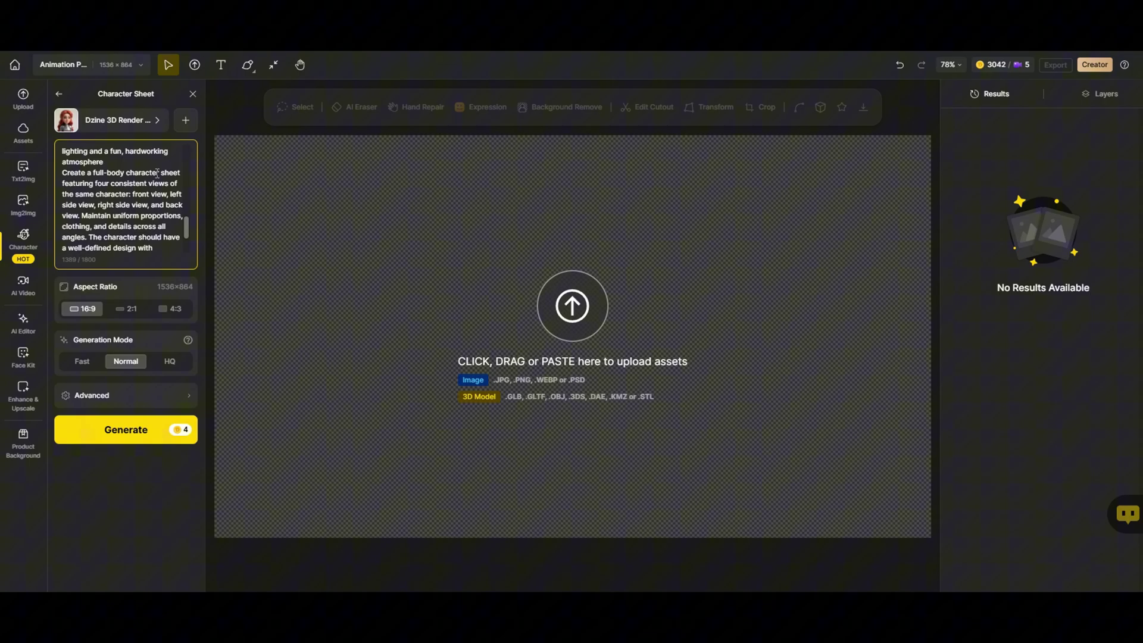
Step: Review the pasted prompt's view instructions and generate the character sheet at 16:9 in Normal mode
left_click_drag(62, 184, 112, 205)
left_click_drag(113, 204, 109, 203)
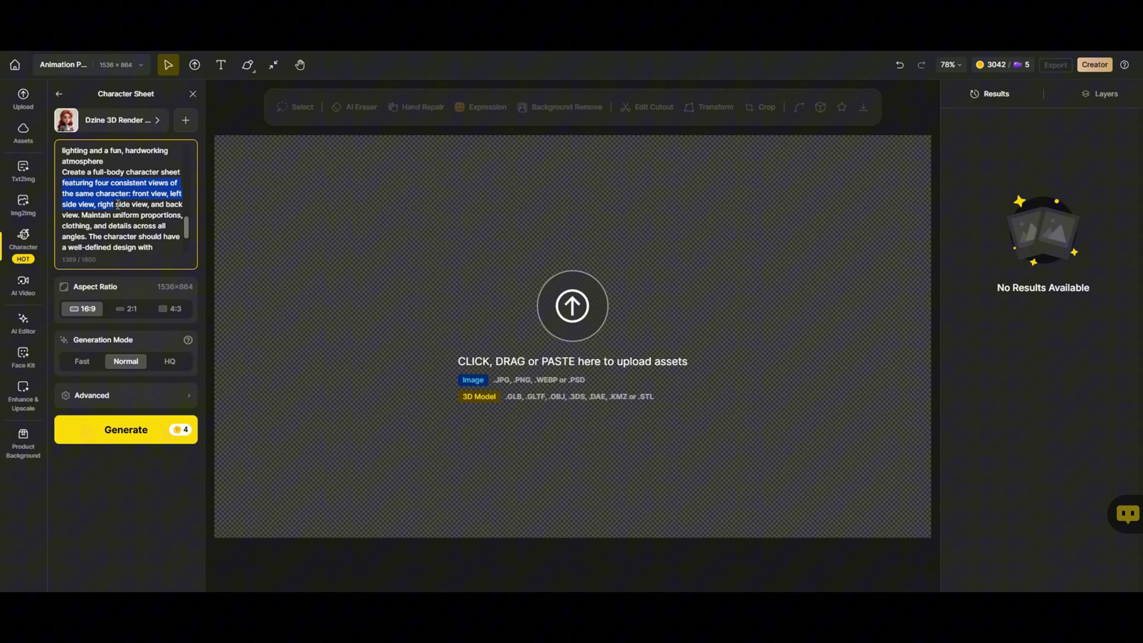
scroll(117, 204, "down", 2)
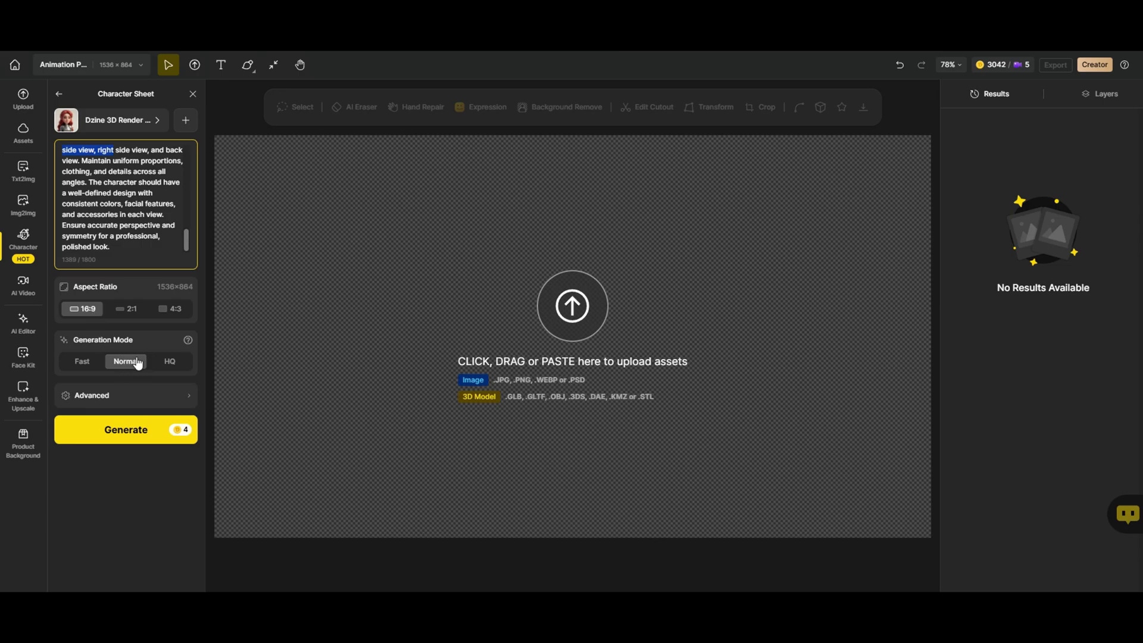
left_click(131, 432)
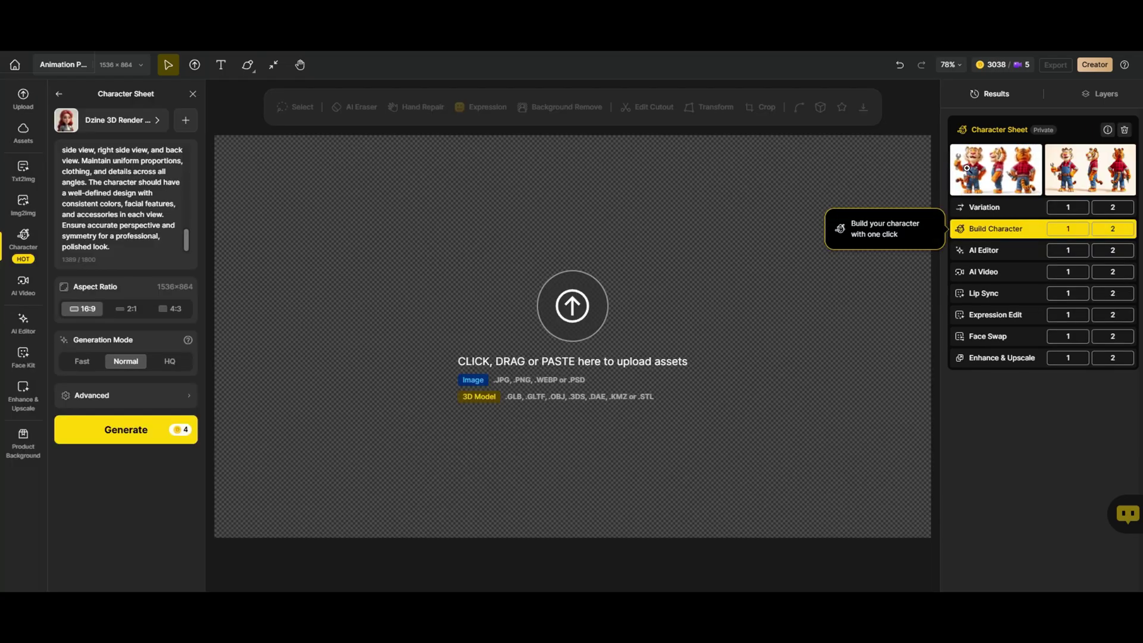
Step: Preview both generated tiger character sheets and generate variations of the first one
mouse_move(997, 161)
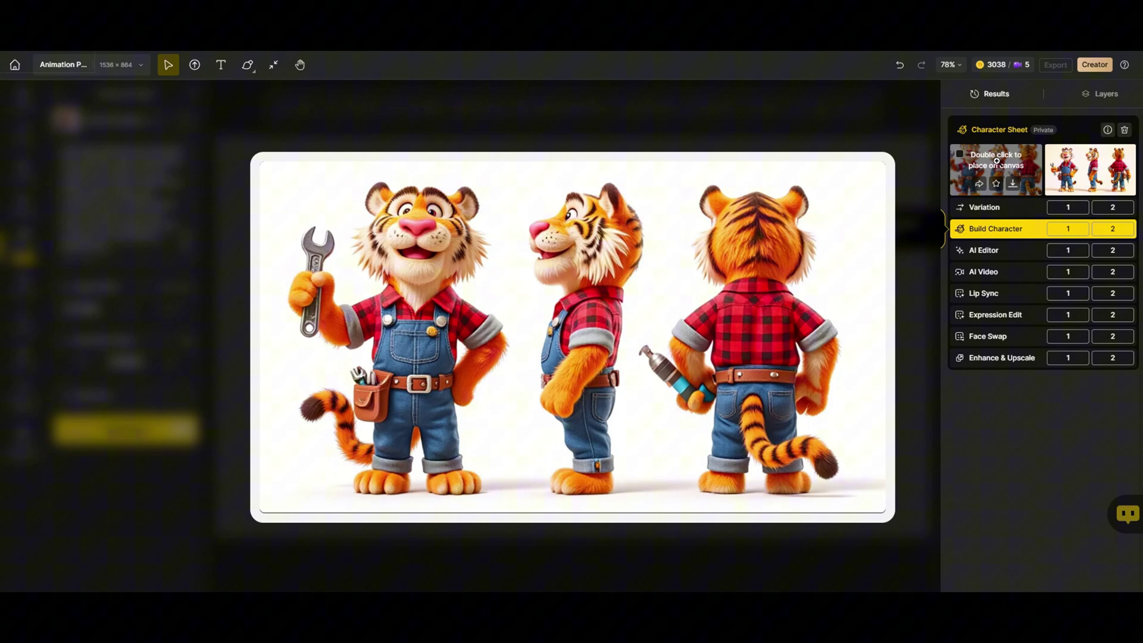
mouse_move(1089, 162)
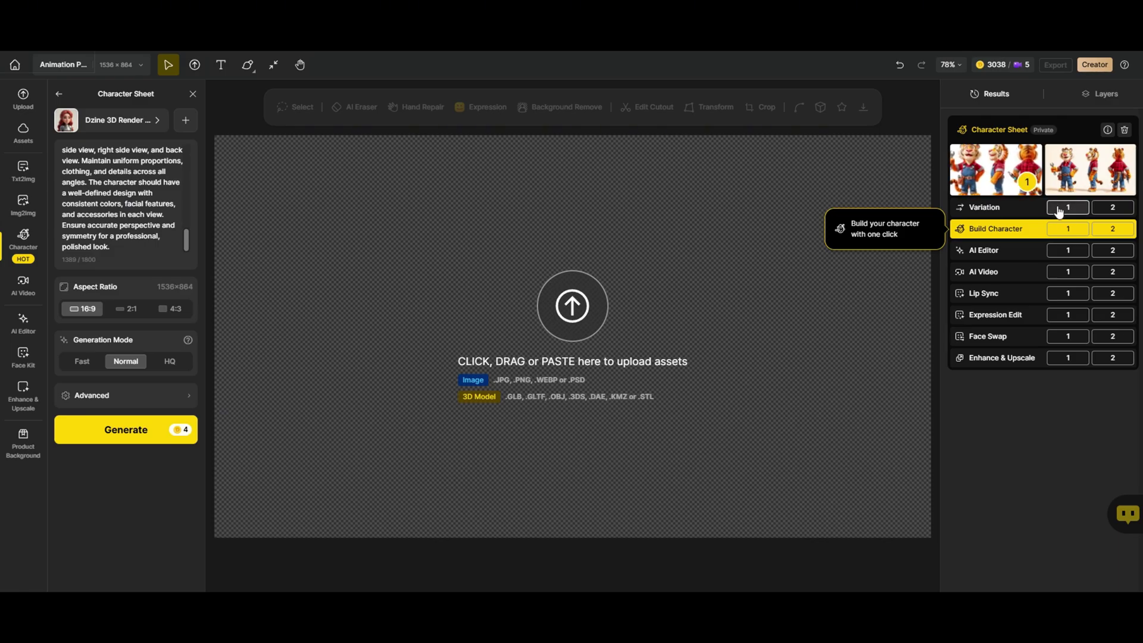
left_click(1066, 208)
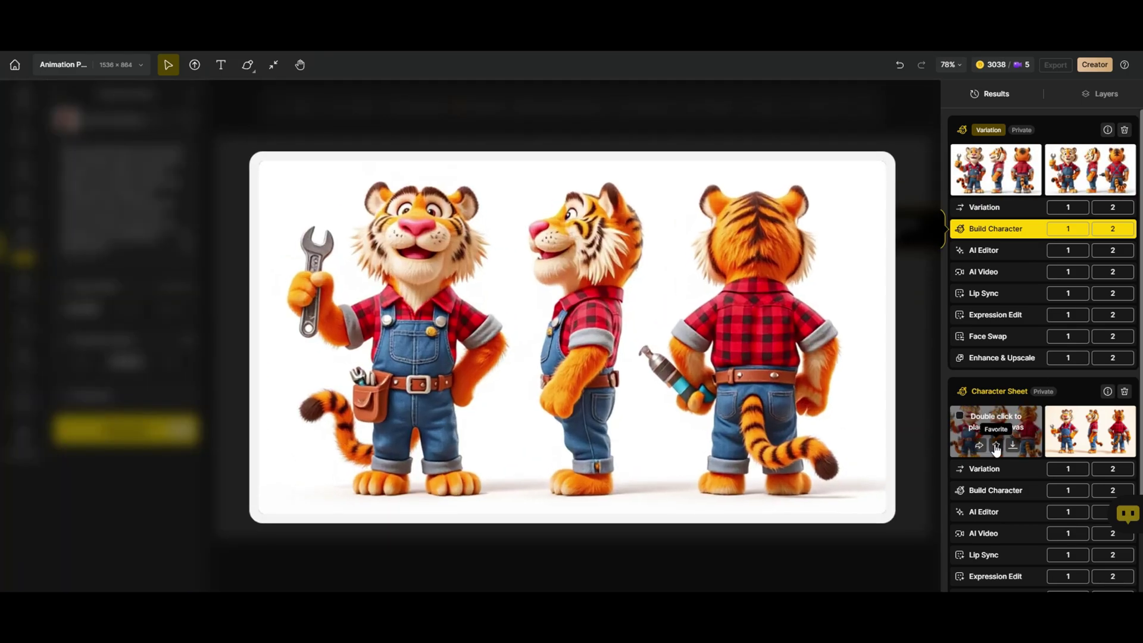
mouse_move(1101, 428)
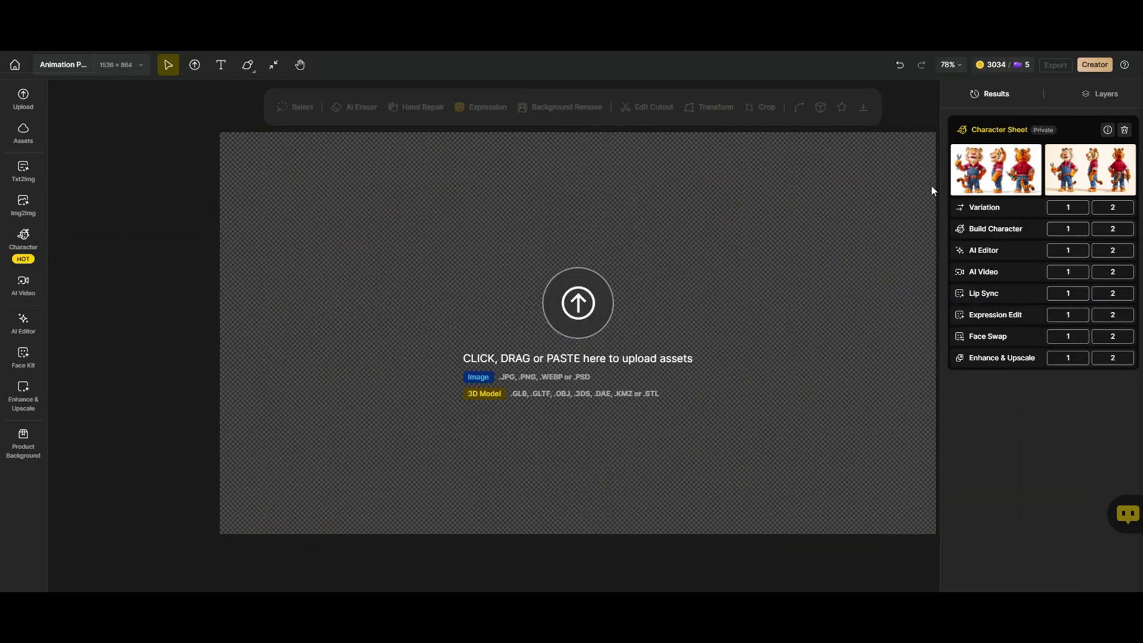
Step: Place the first generated tiger character sheet on the canvas as a layer
mouse_move(973, 176)
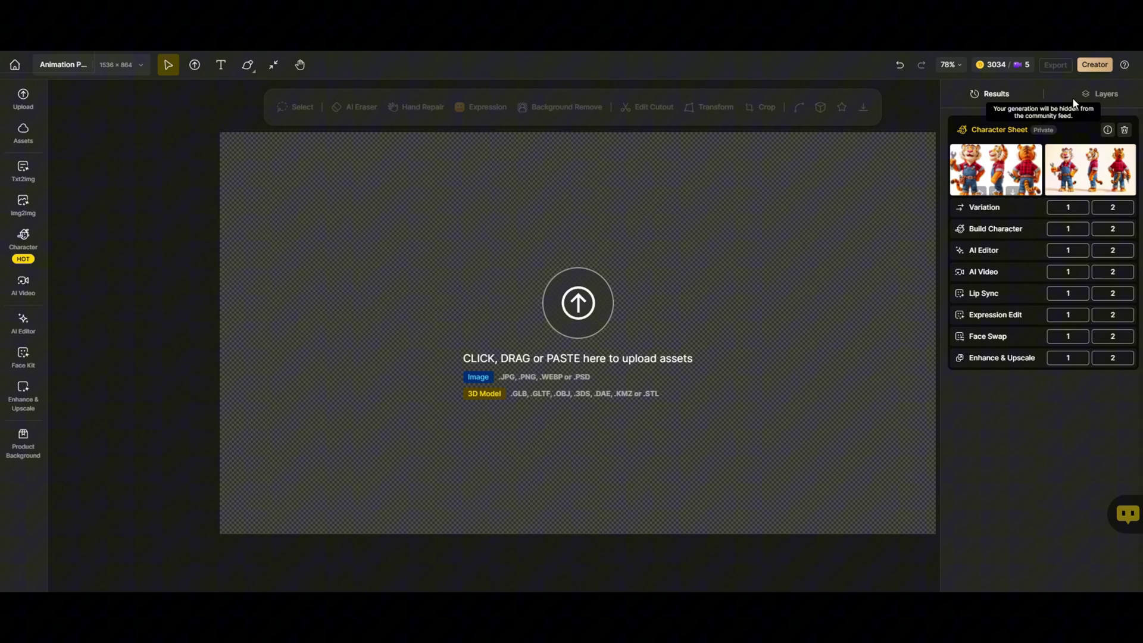
left_click(1106, 97)
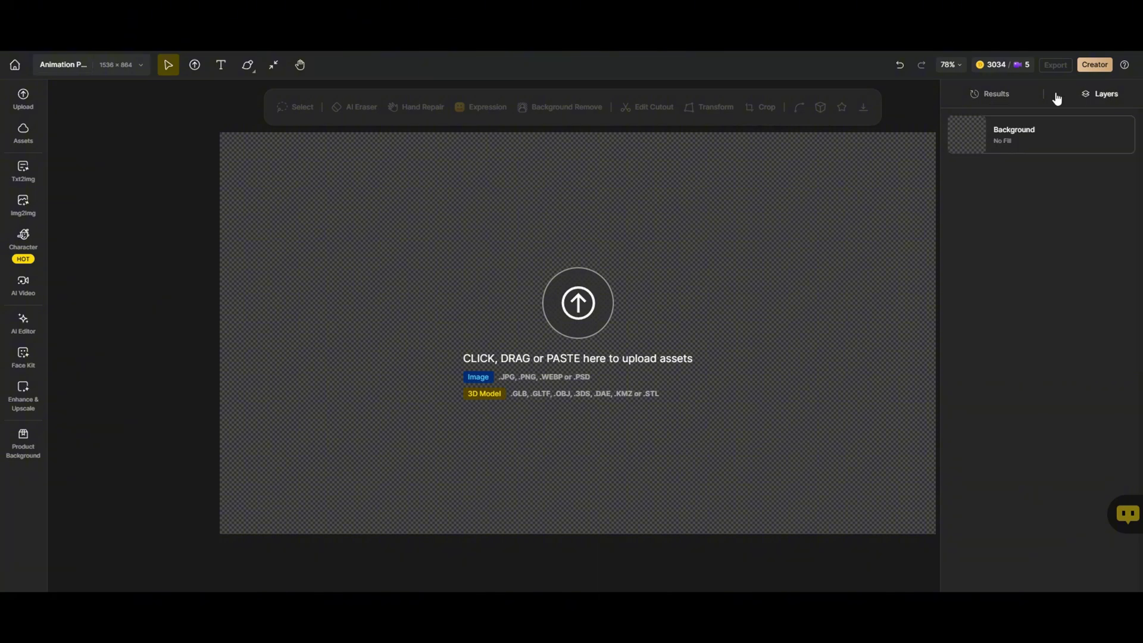
left_click(992, 96)
double_click(991, 167)
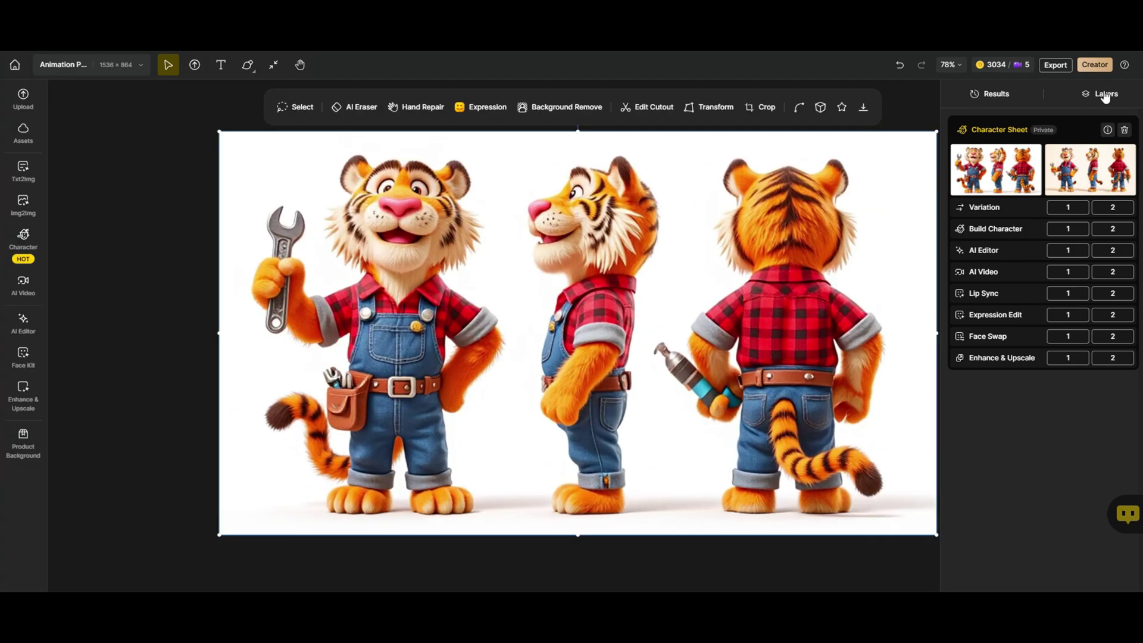
Step: Duplicate the character sheet layer twice
left_click(1104, 97)
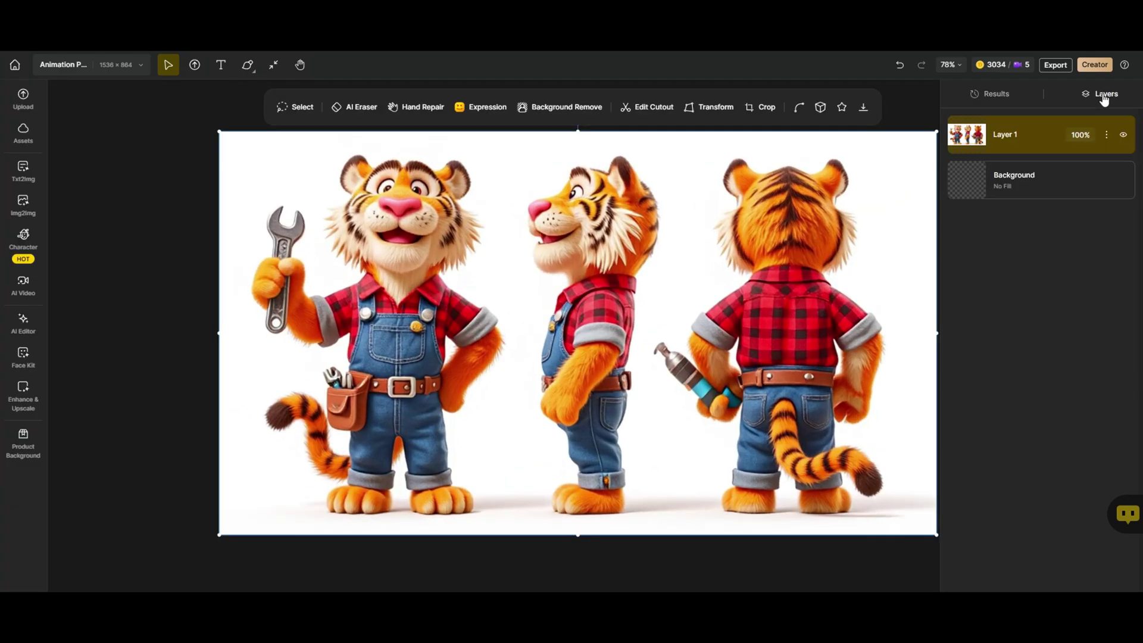
left_click(1106, 135)
left_click(1051, 148)
left_click(1106, 136)
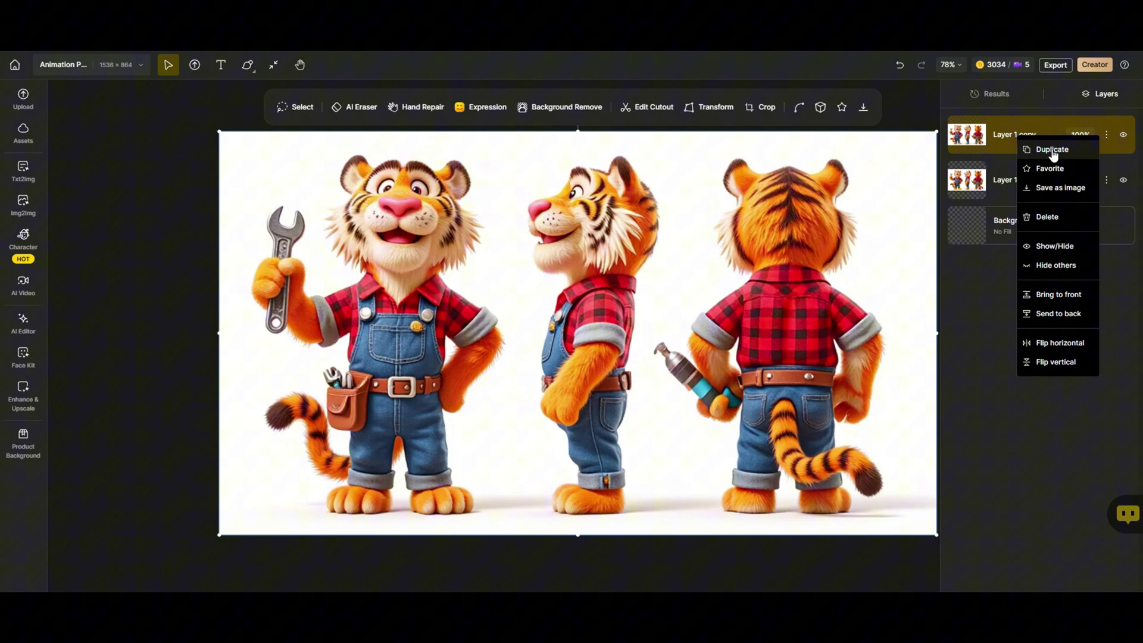
left_click(1053, 150)
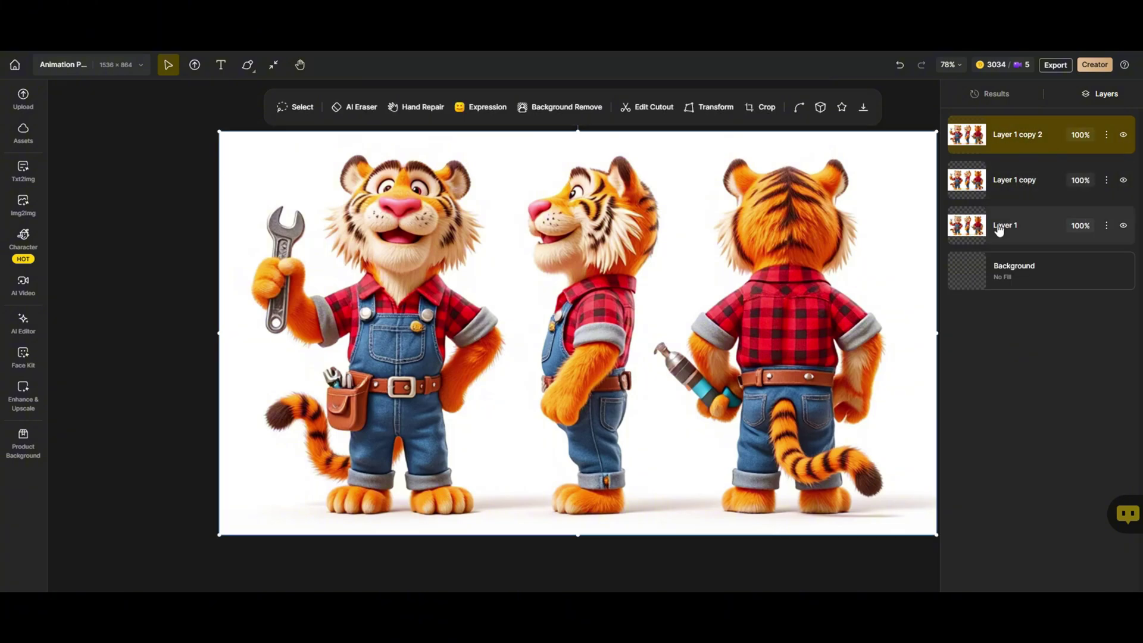
Step: Crop the topmost duplicate layer to the front-view tiger holding the wrench and hide that layer
left_click(996, 95)
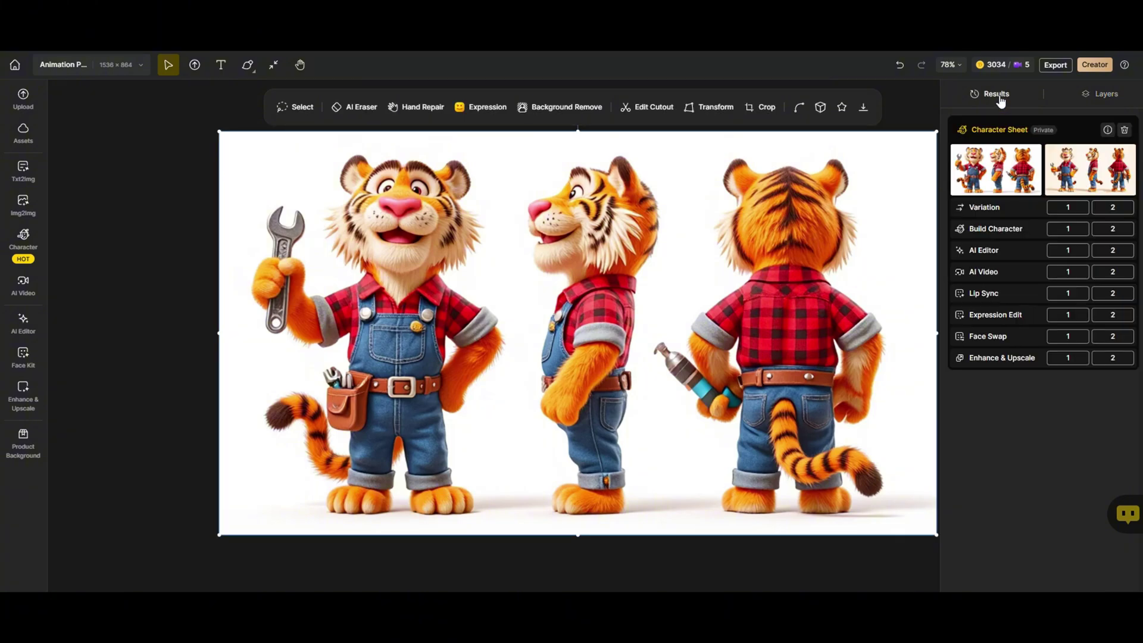
left_click(757, 113)
left_click_drag(841, 334, 529, 334)
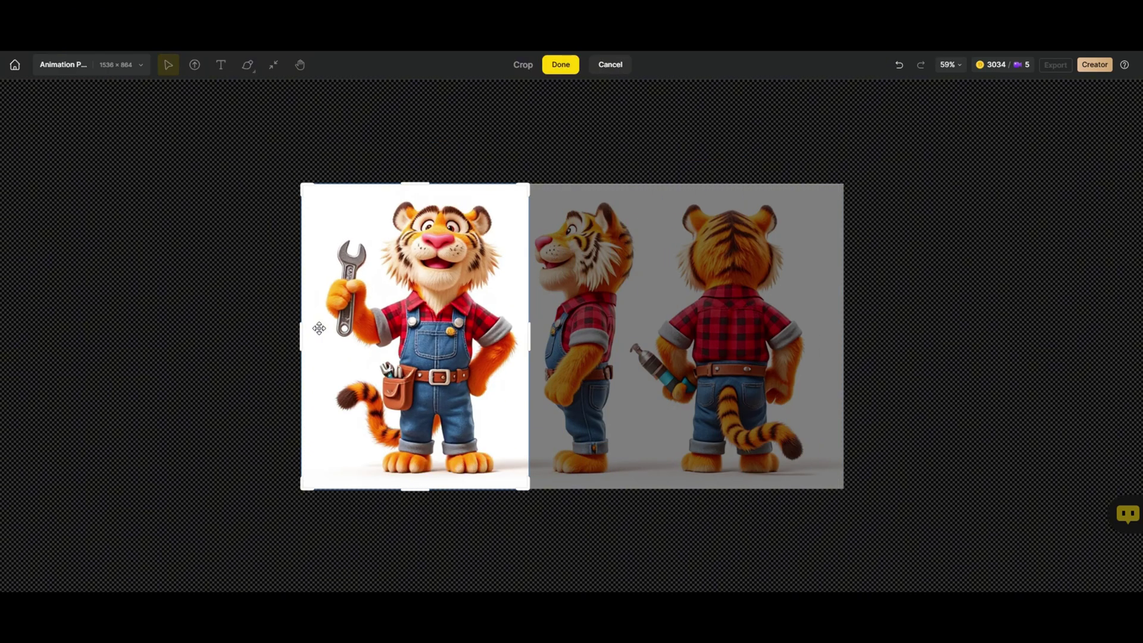
left_click_drag(301, 337, 311, 338)
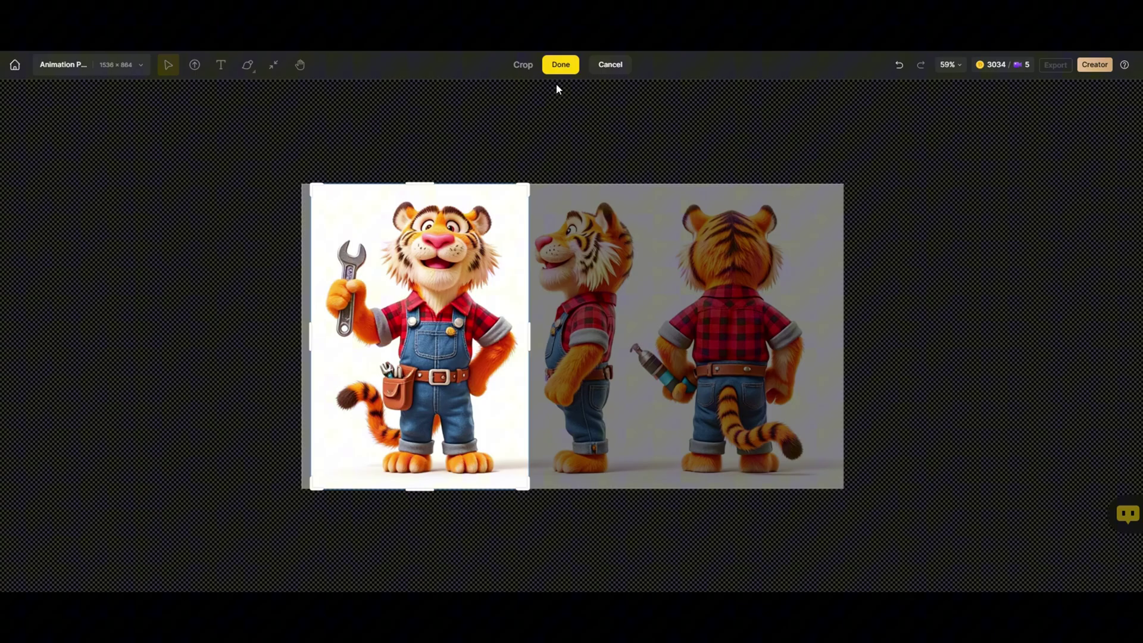
left_click(560, 66)
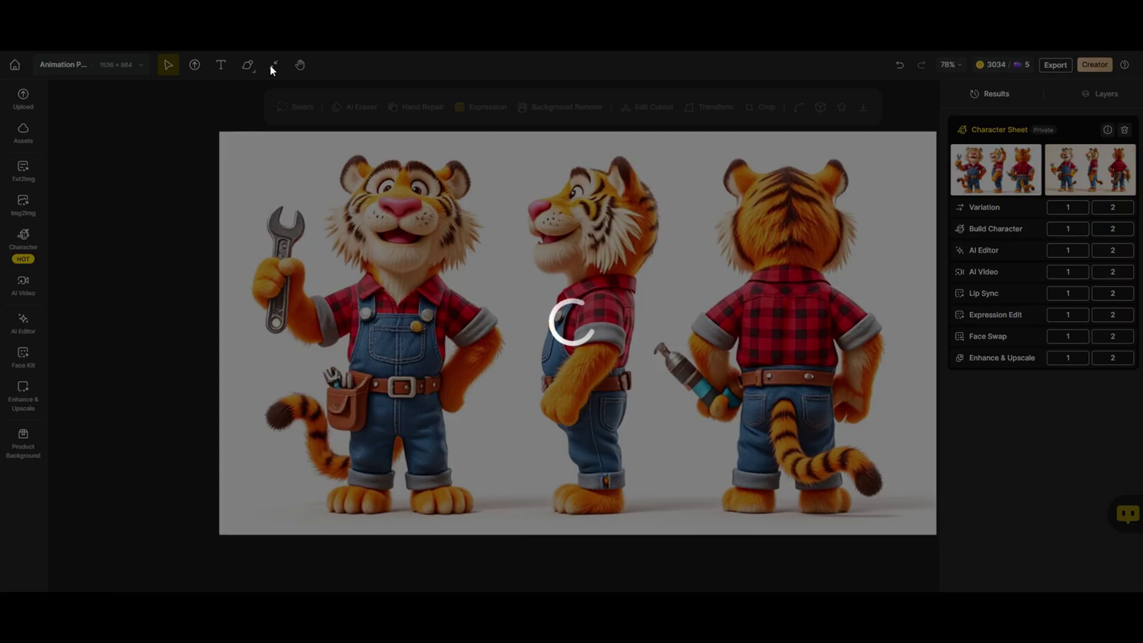
left_click(272, 64)
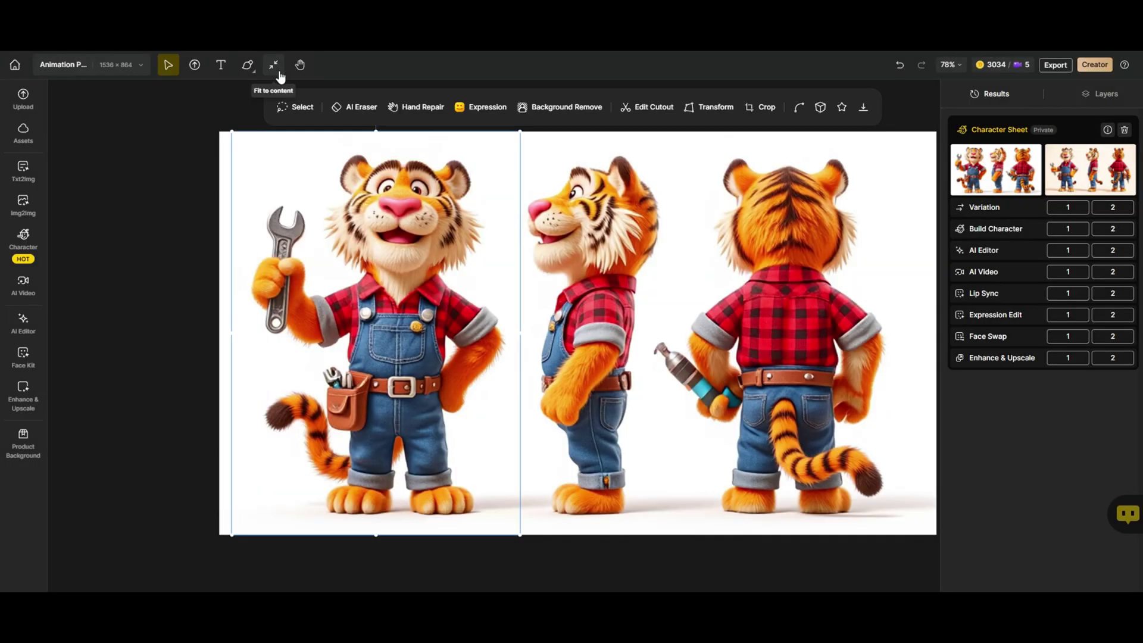
left_click(1108, 94)
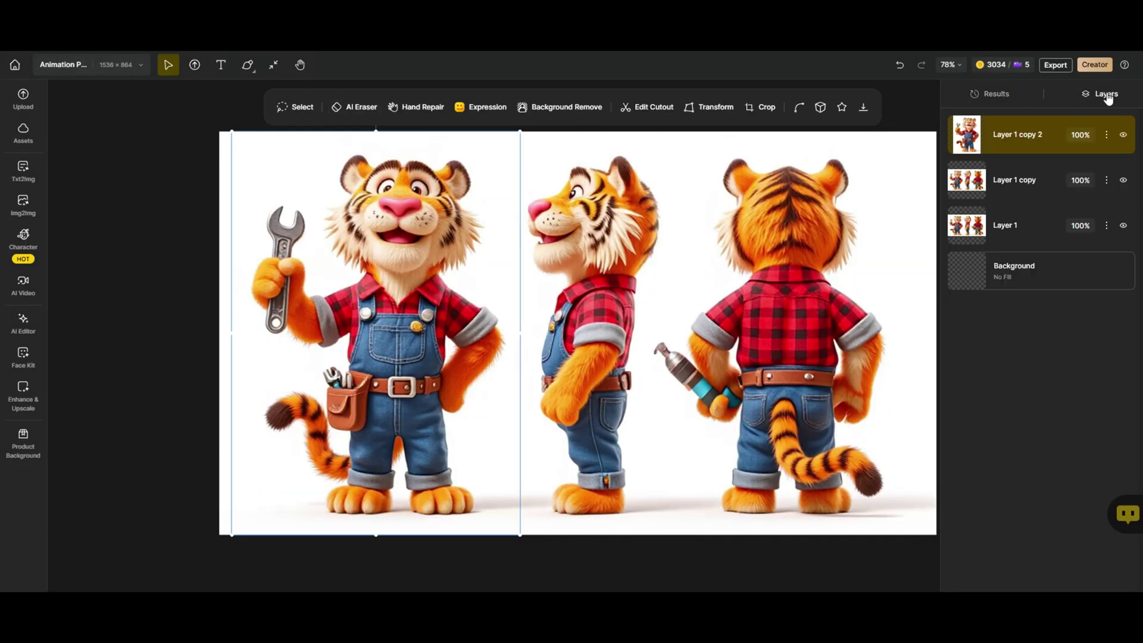
left_click(1122, 137)
Step: Crop the "Layer 1 copy" layer to the side-view tiger in the middle and hide that layer
left_click(1010, 181)
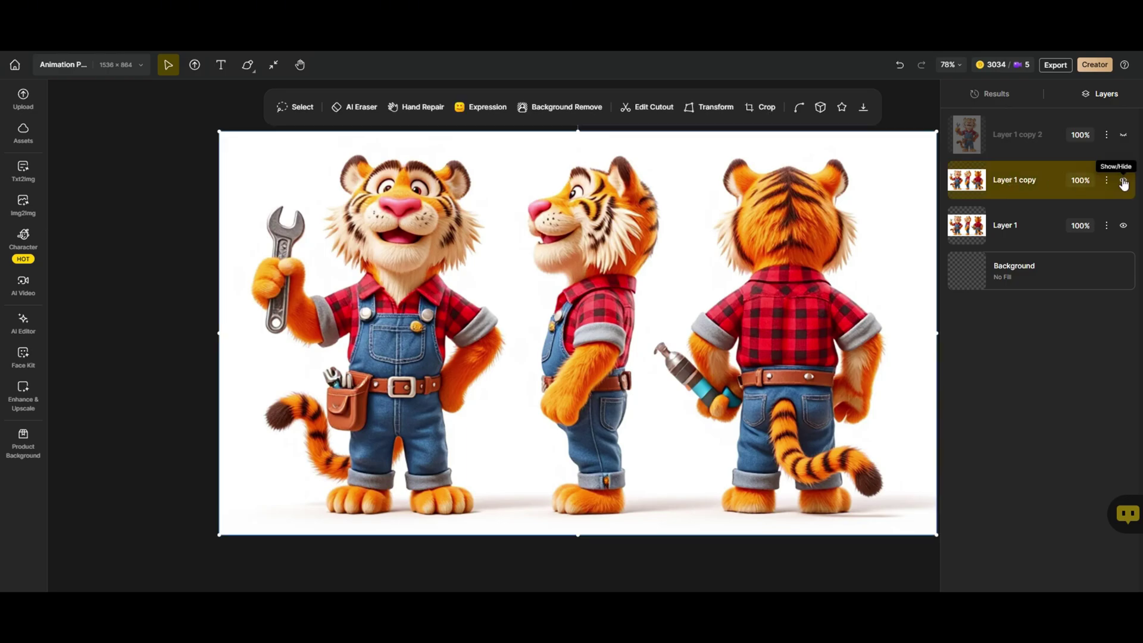
left_click(752, 108)
left_click_drag(846, 336, 641, 334)
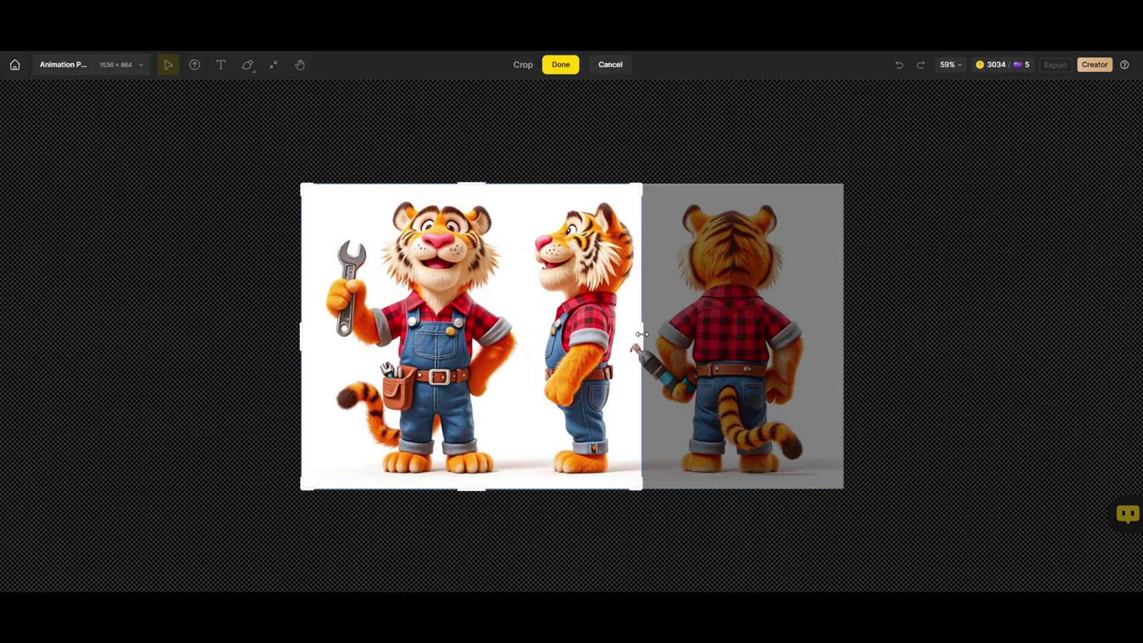
left_click_drag(302, 333, 520, 334)
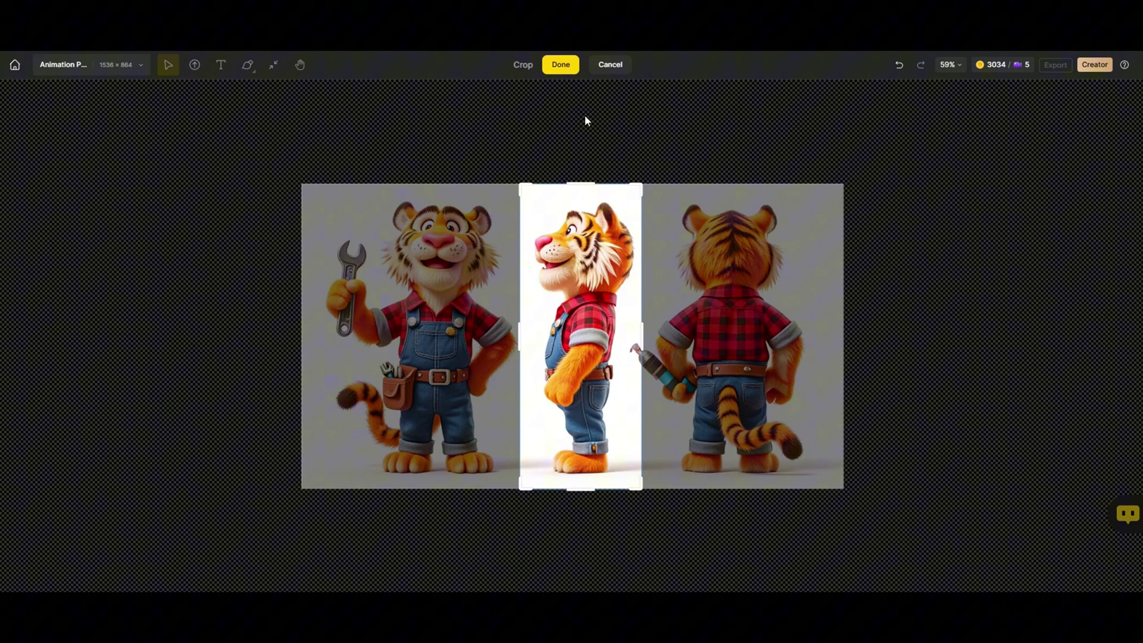
left_click(560, 65)
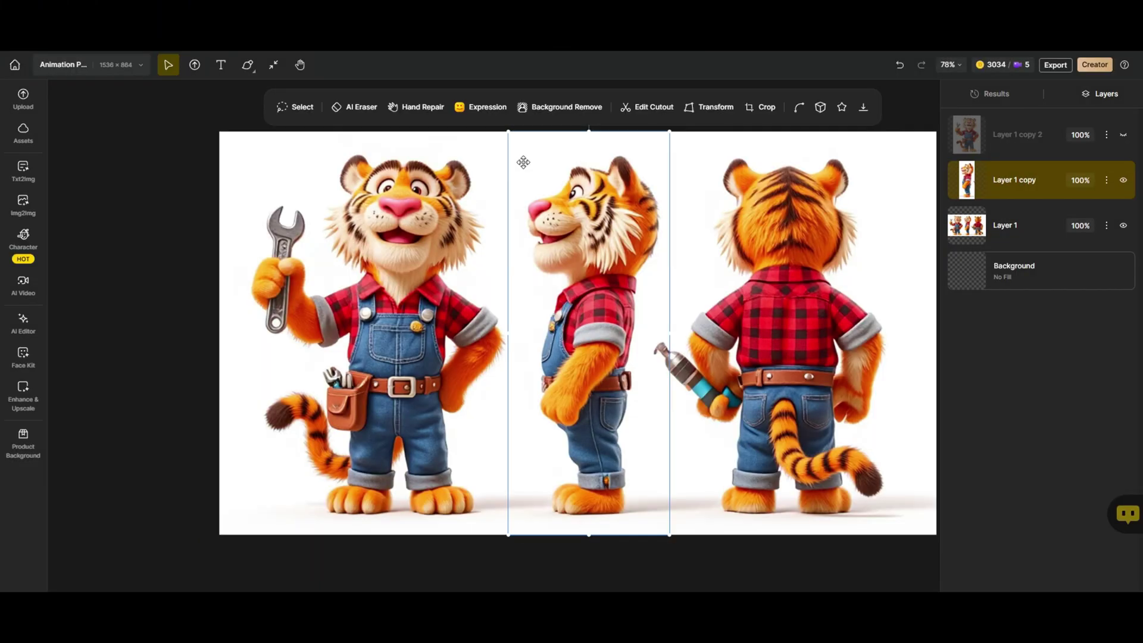
left_click(1124, 181)
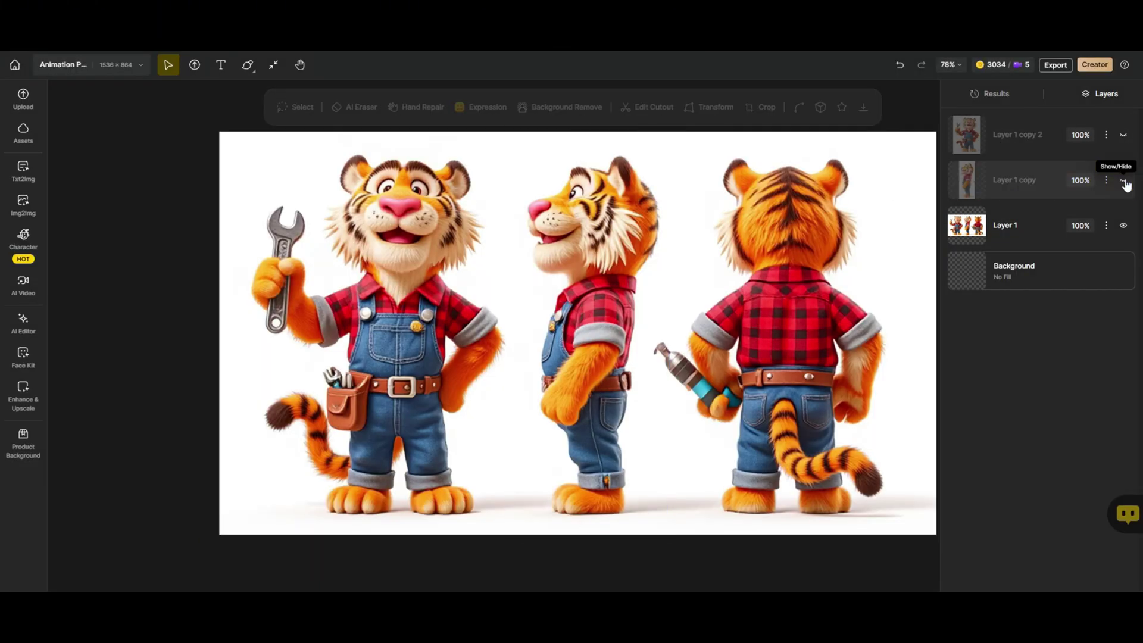
Step: Crop Layer 1 to the back-view tiger, trimming away the front and side views and the spare margin beside it
left_click(979, 231)
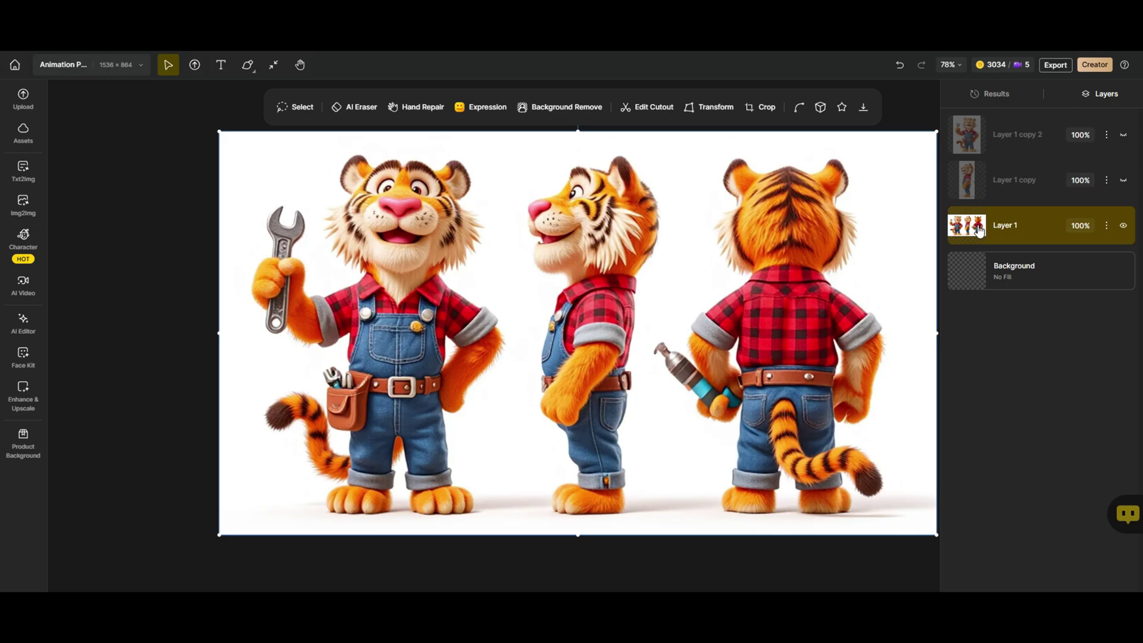
left_click(761, 109)
left_click(610, 64)
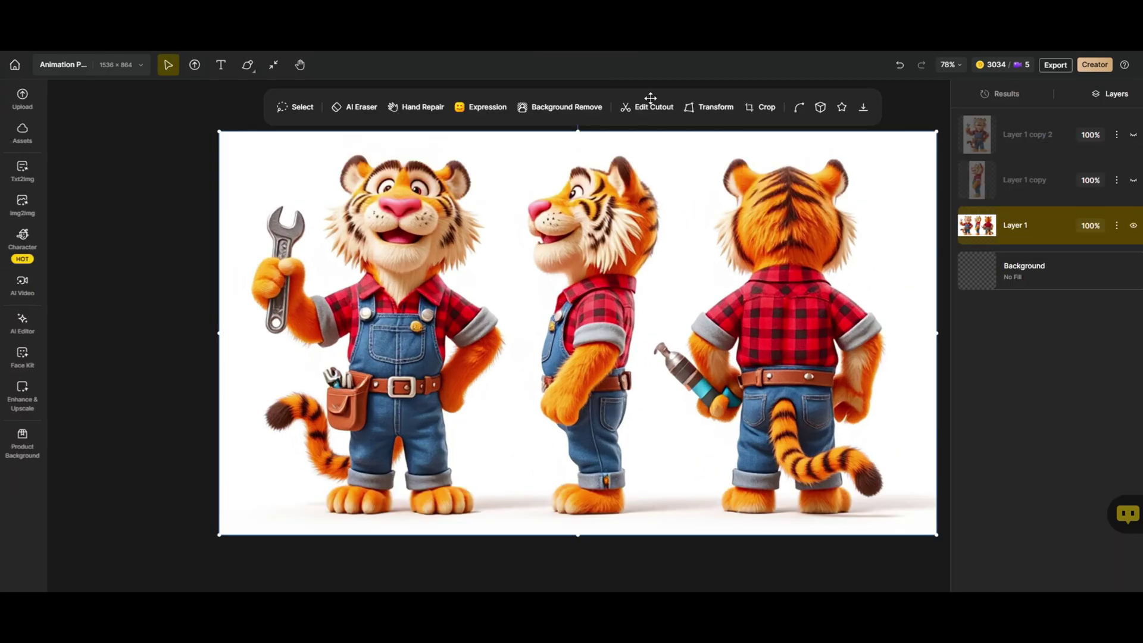
left_click(760, 108)
left_click_drag(299, 334, 636, 328)
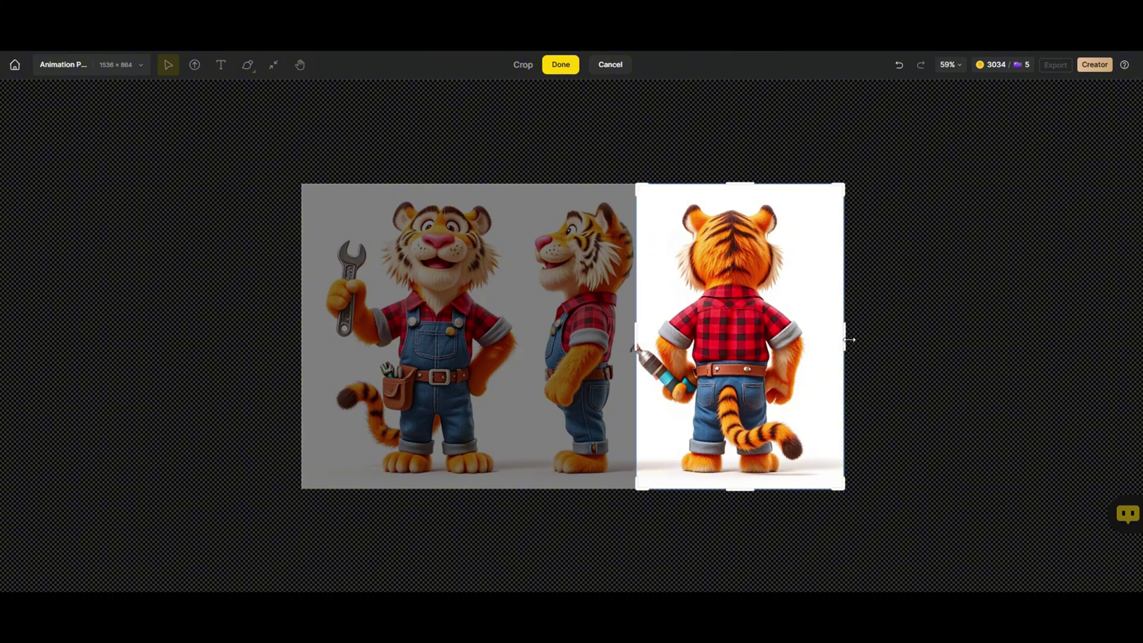
left_click_drag(845, 334, 824, 334)
left_click(562, 66)
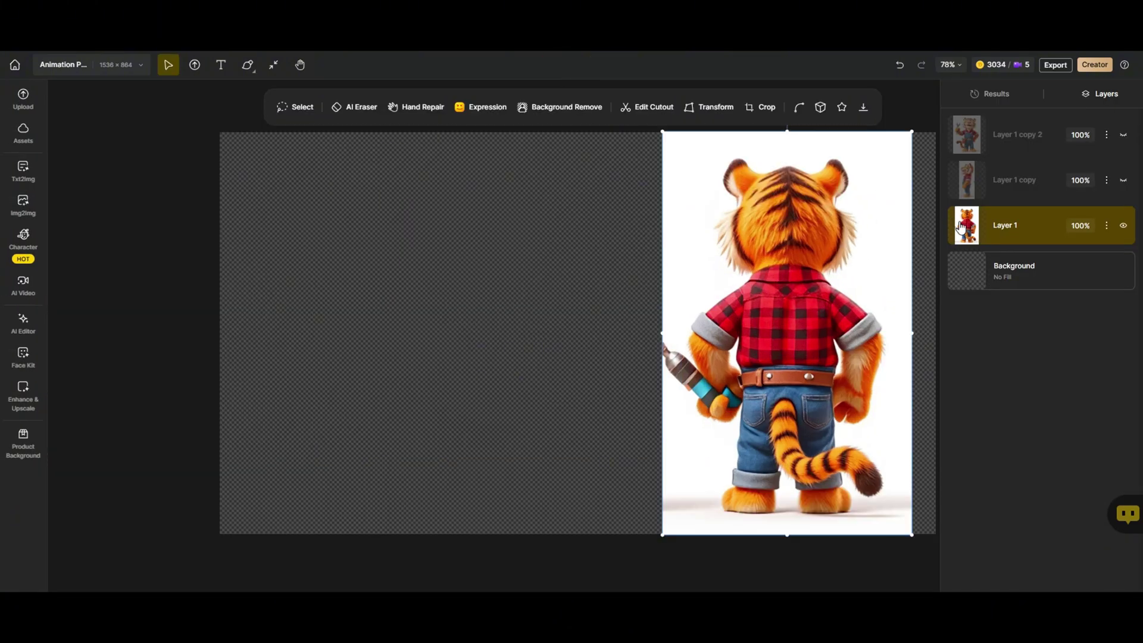
Step: Download the back-view tiger layer as a PNG at 1x without a watermark and hide that layer
left_click(1106, 226)
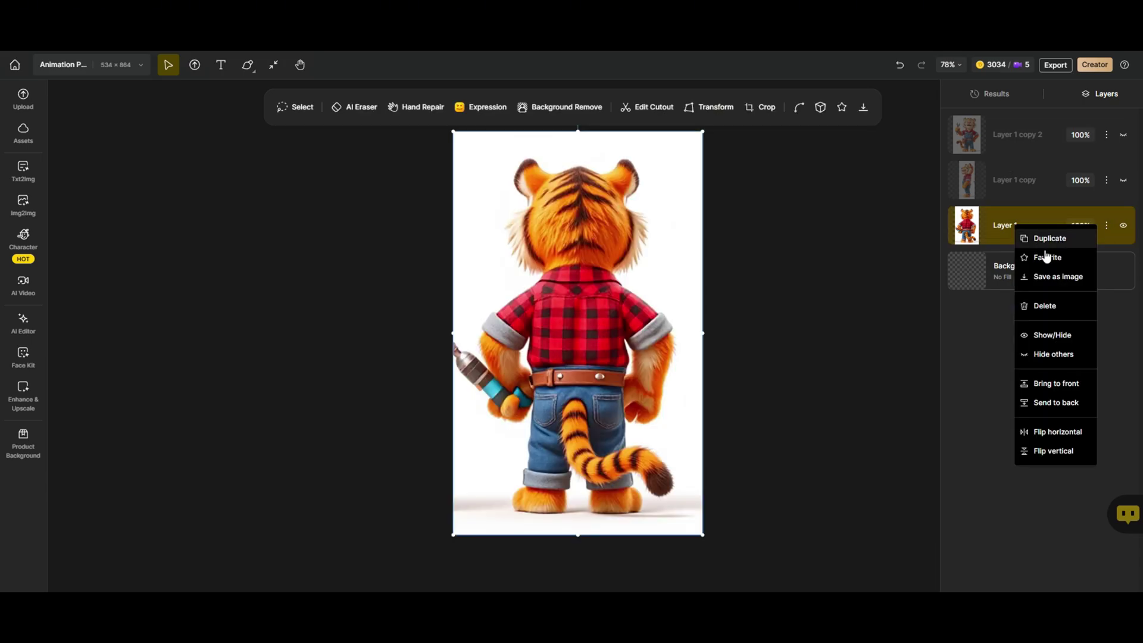
left_click(864, 115)
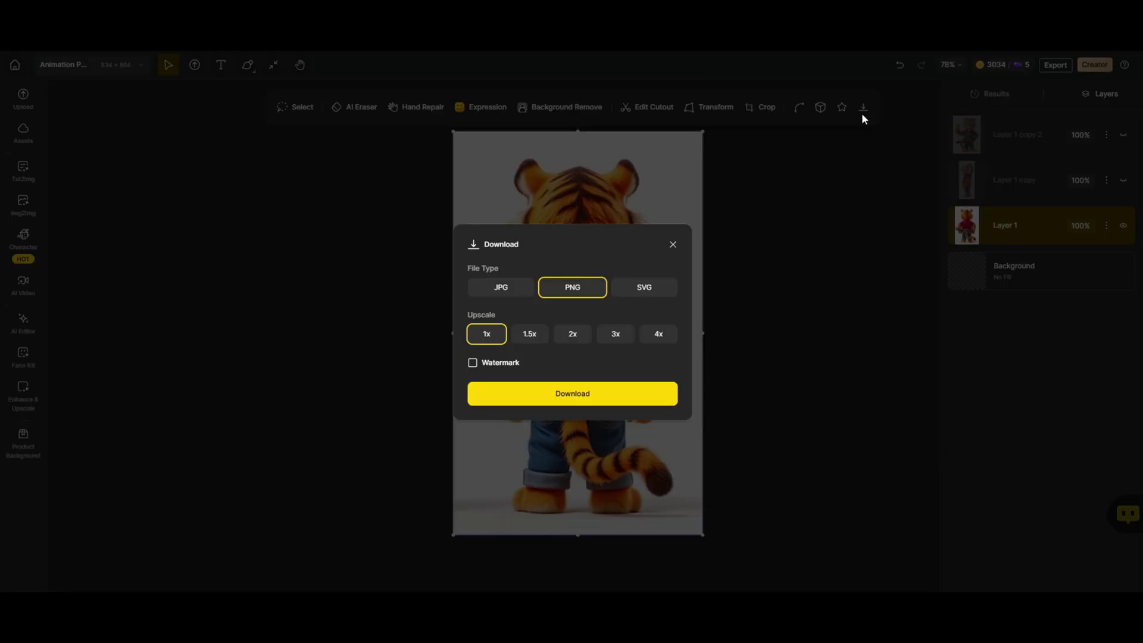
left_click(571, 393)
left_click(1124, 225)
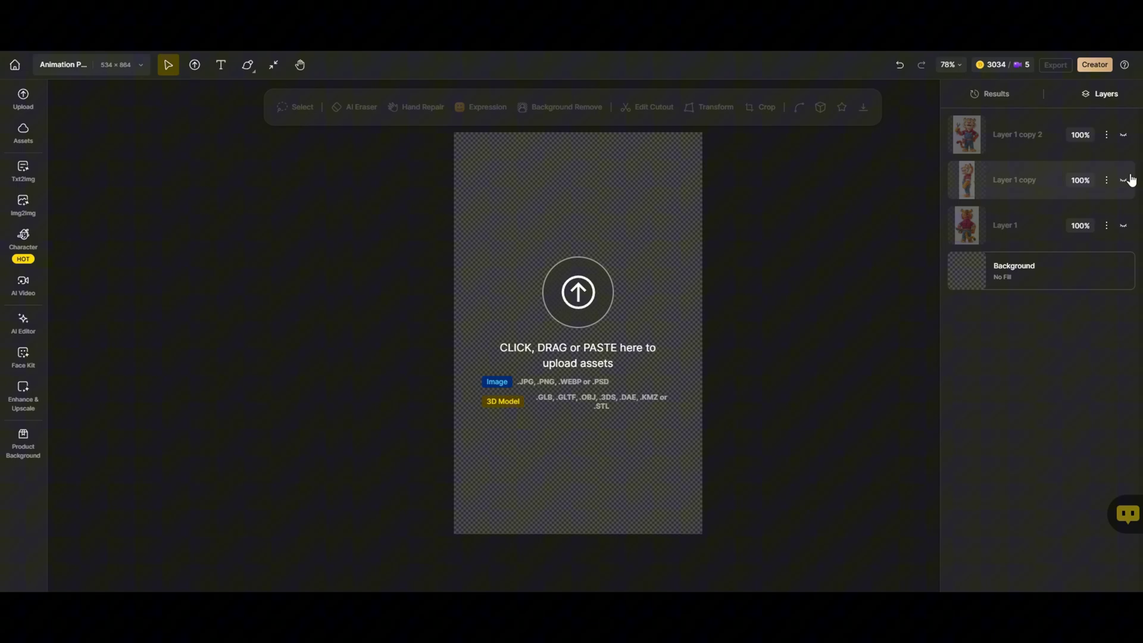
Step: Show the side-view tiger layer, download it as a PNG at 1x without a watermark, and hide it again
left_click(1124, 180)
left_click(346, 240)
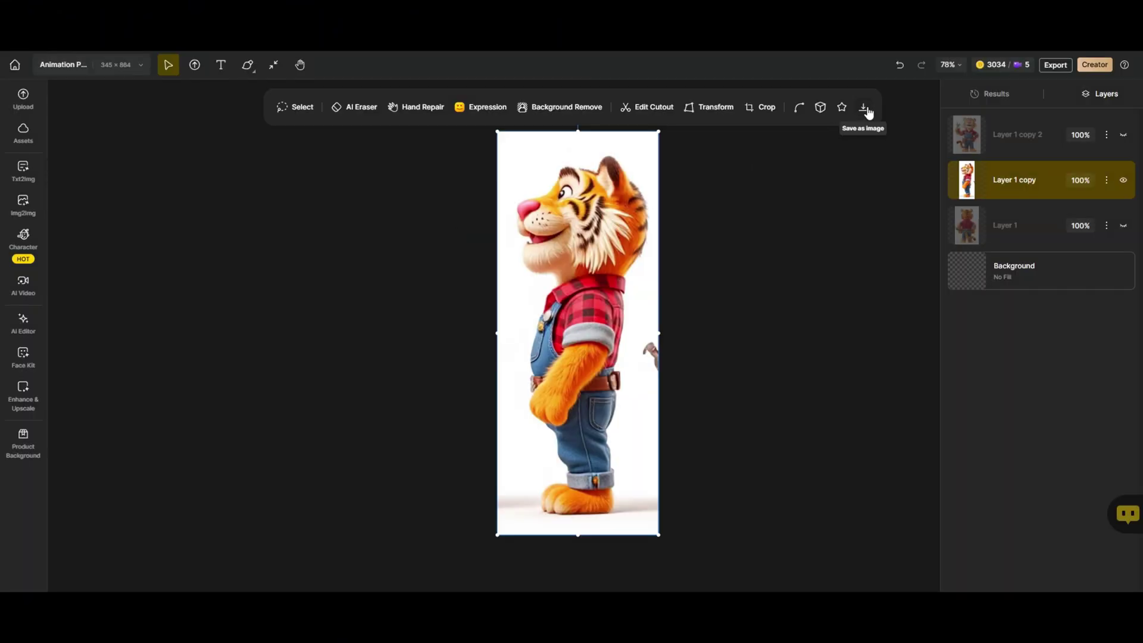
left_click(863, 108)
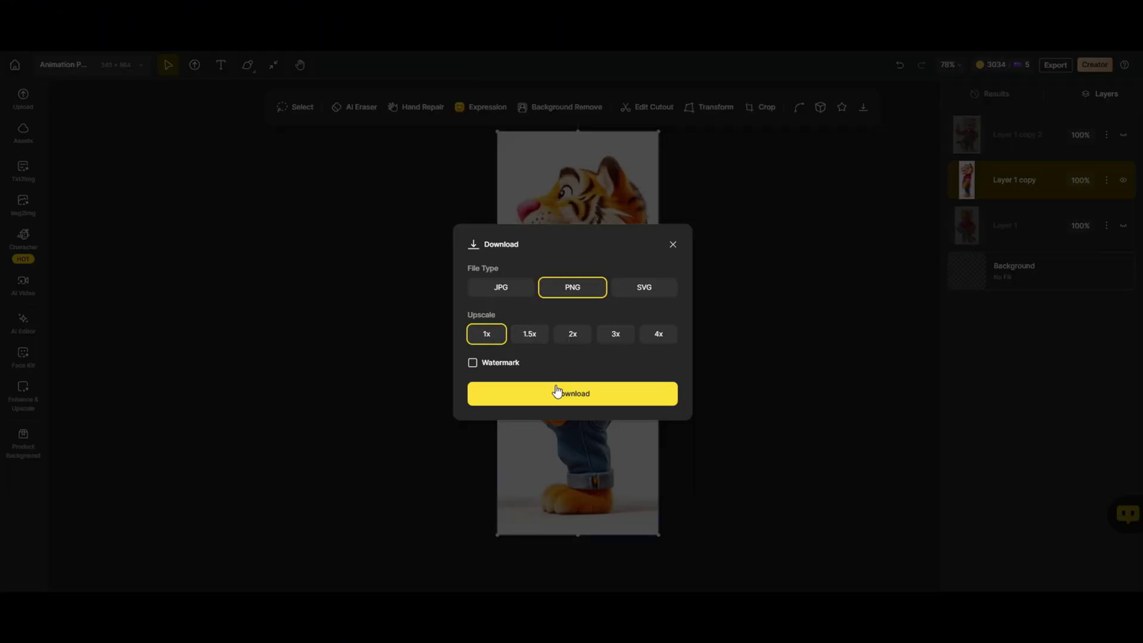
left_click(561, 393)
left_click(1123, 180)
Step: Show the front-view tiger layer "Layer 1 copy 2" and save it as an image
left_click(1123, 135)
left_click(273, 64)
left_click(1023, 140)
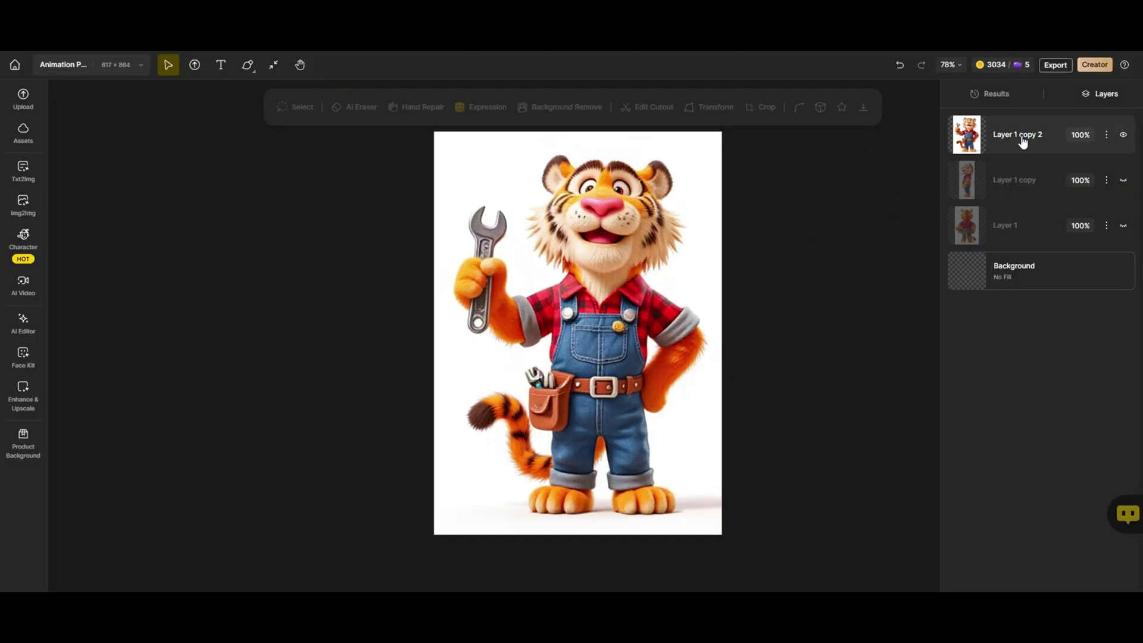
left_click(863, 108)
left_click(714, 285)
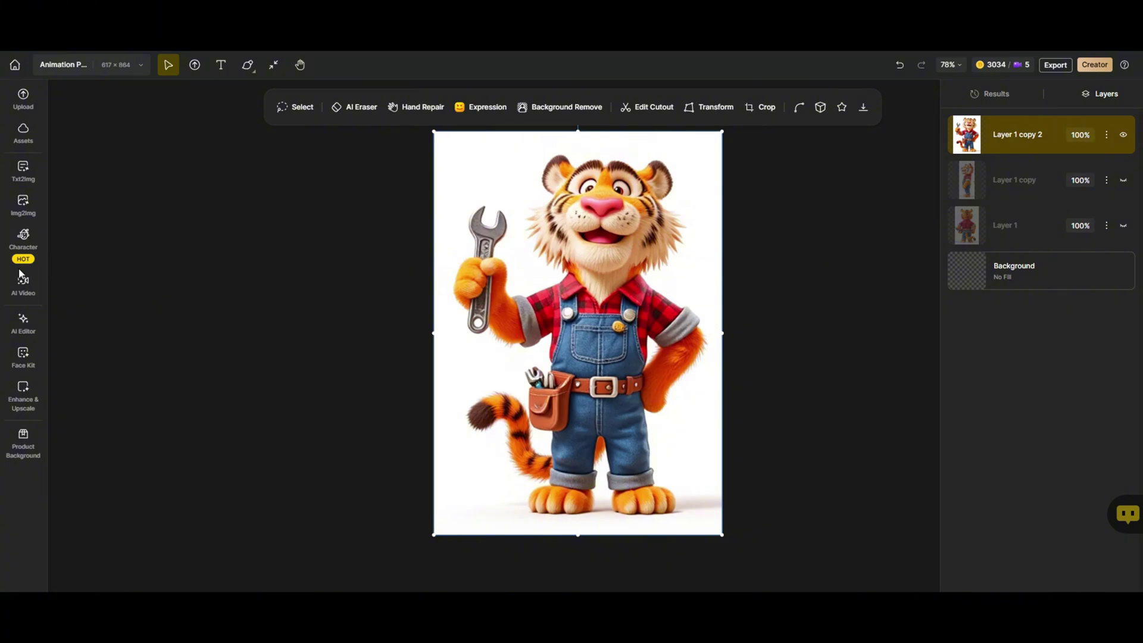
Step: Start building a new custom character from existing images through the consistent-character image generator
left_click(25, 242)
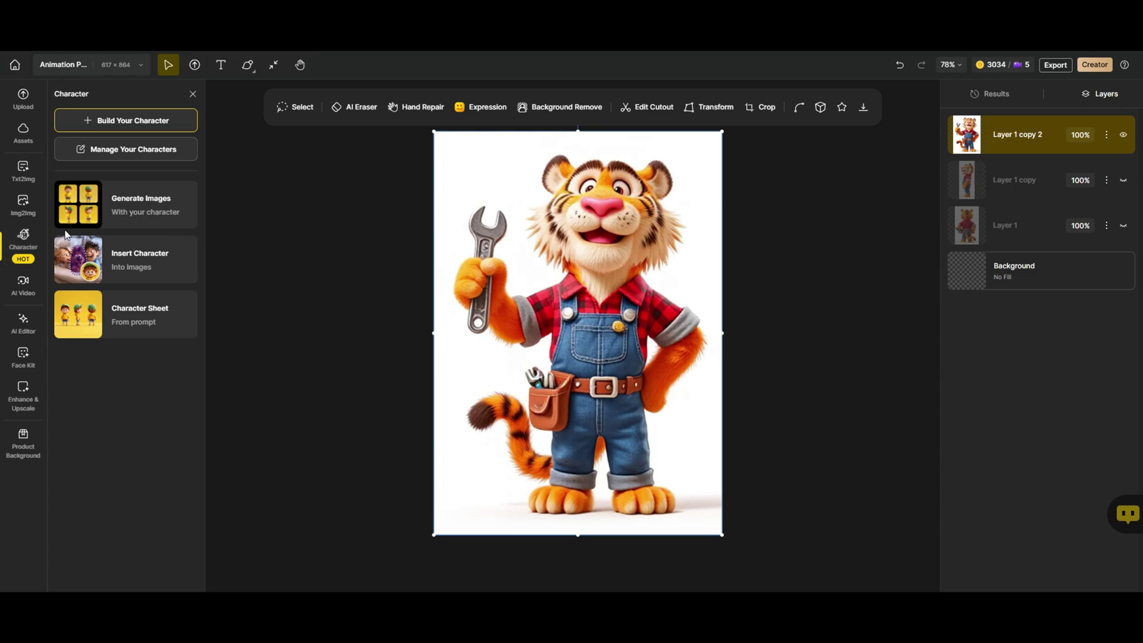
left_click(146, 208)
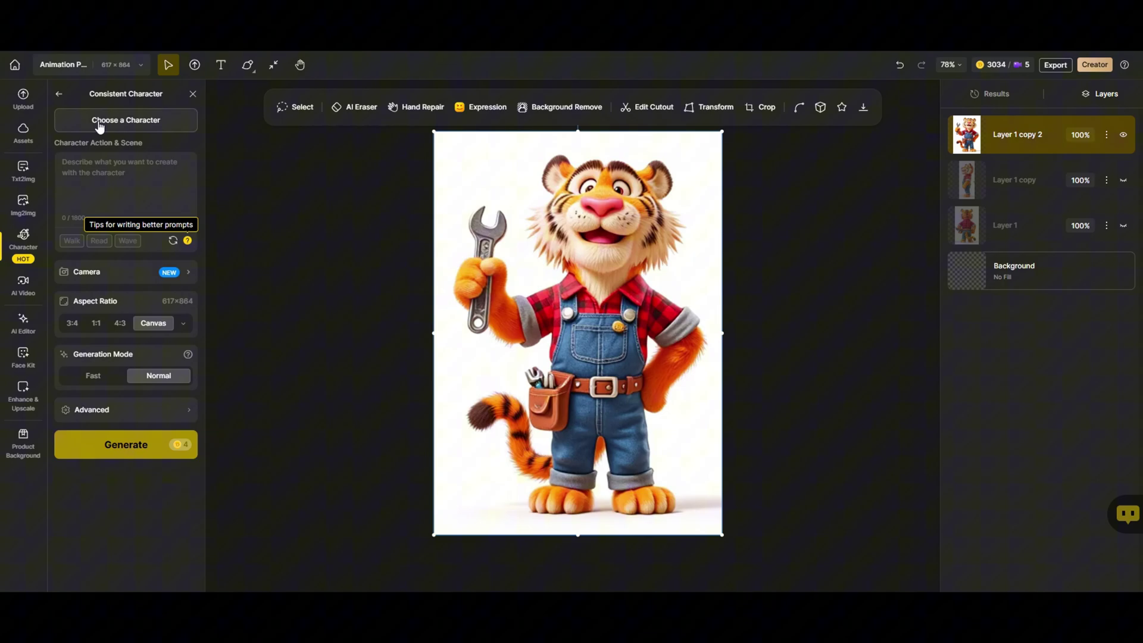
left_click(114, 124)
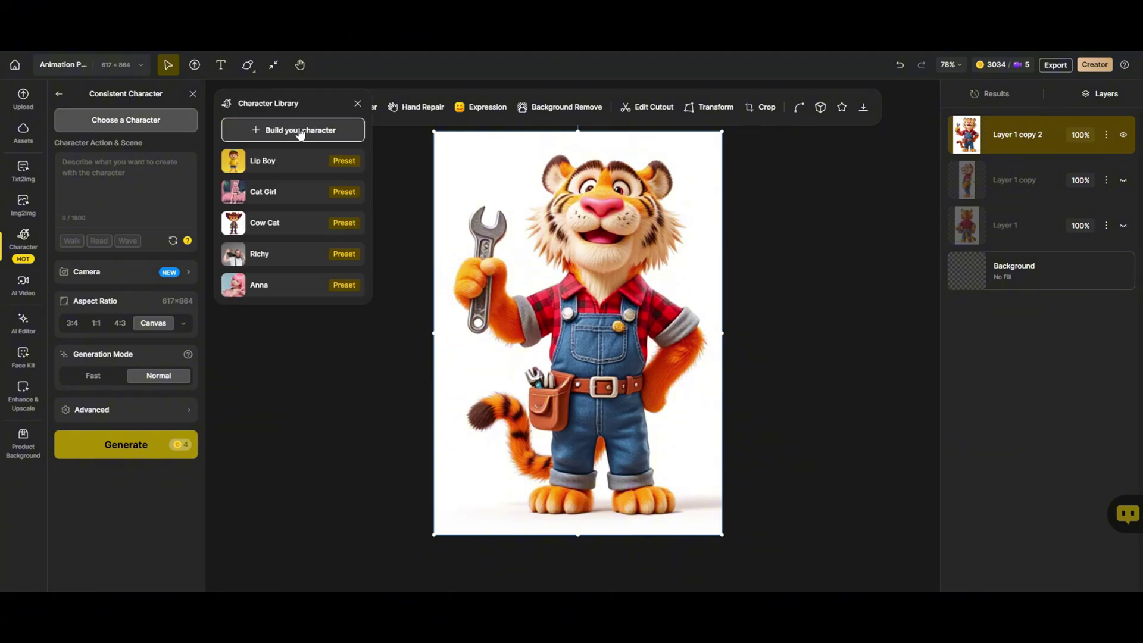
left_click(292, 131)
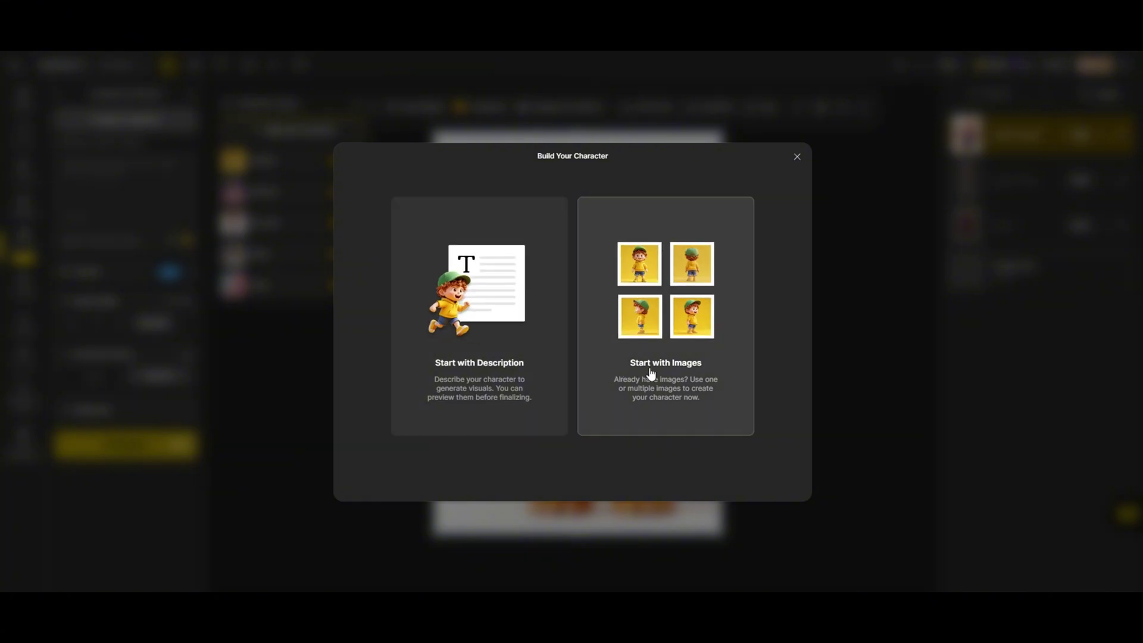
left_click(677, 309)
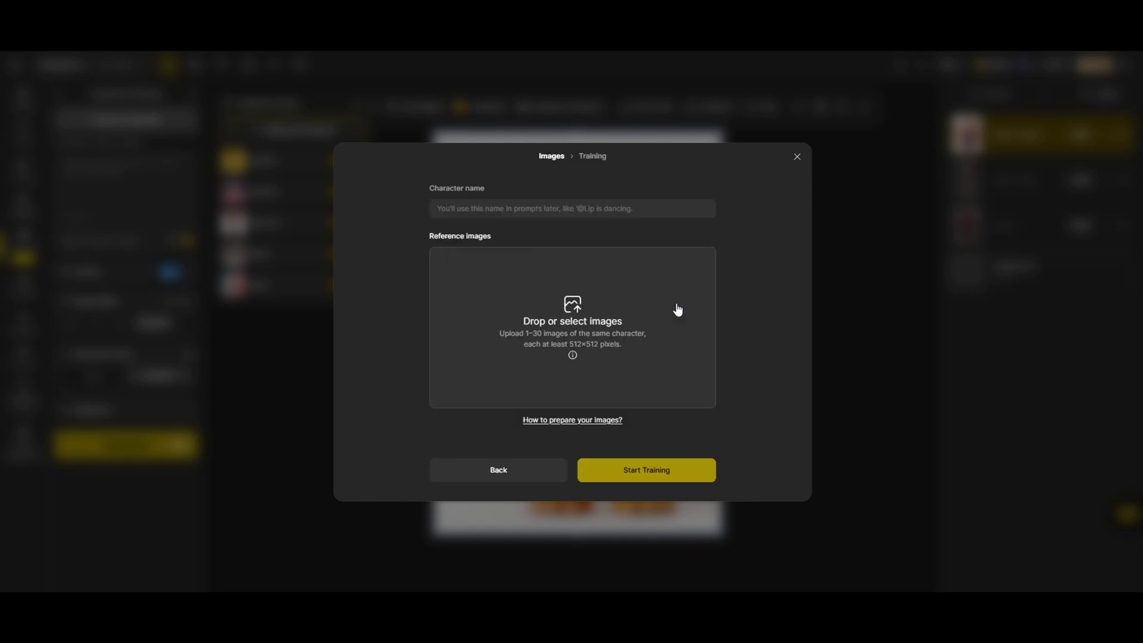
Step: Name the character Handy Tiger, add the front, side and back tiger images as references, and start its training
type("Handy T")
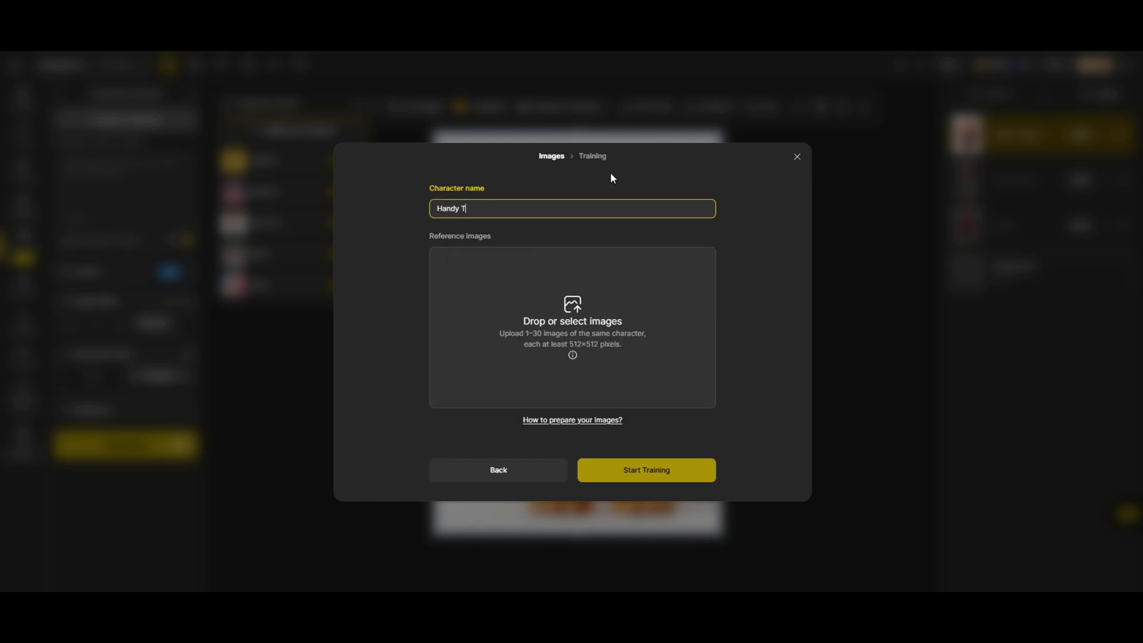
type("iger")
left_click(582, 320)
left_click(576, 315)
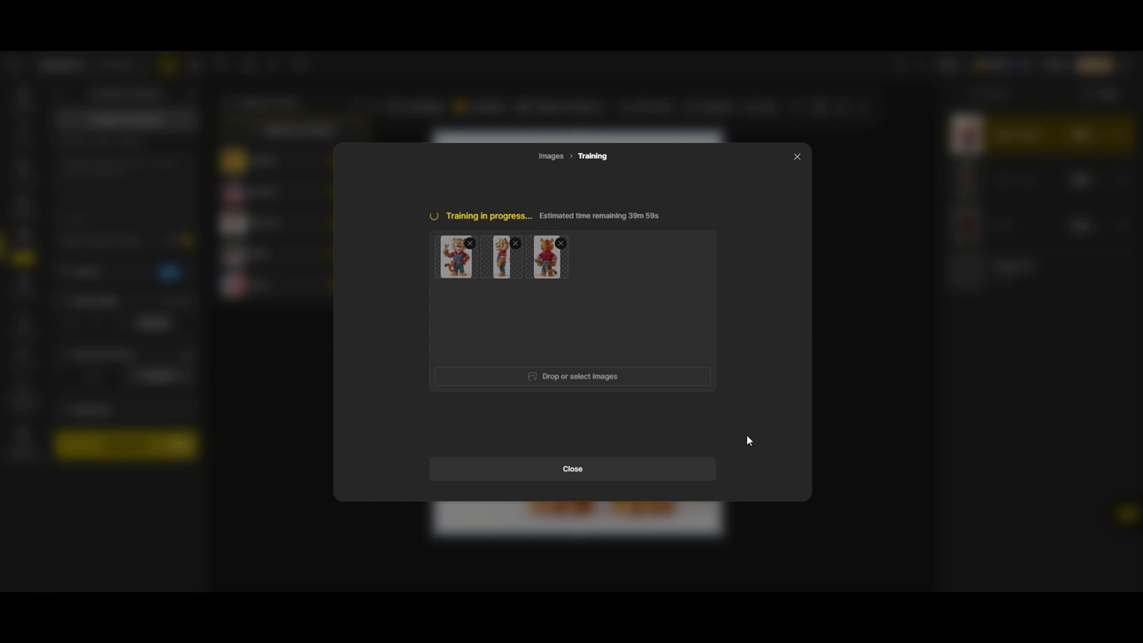
left_click(580, 470)
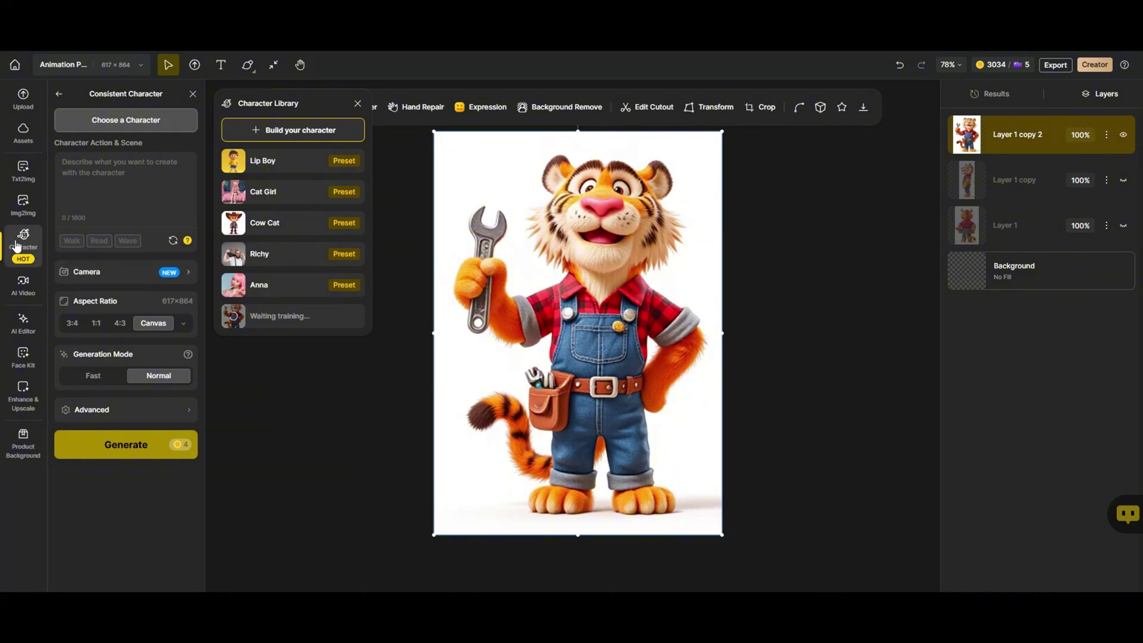
Step: Generate a 16:9 character sheet in the FLUX.1 style from a pasted prompt for a cartoon rabbit police officer, replacing the tiger prompt
left_click(24, 241)
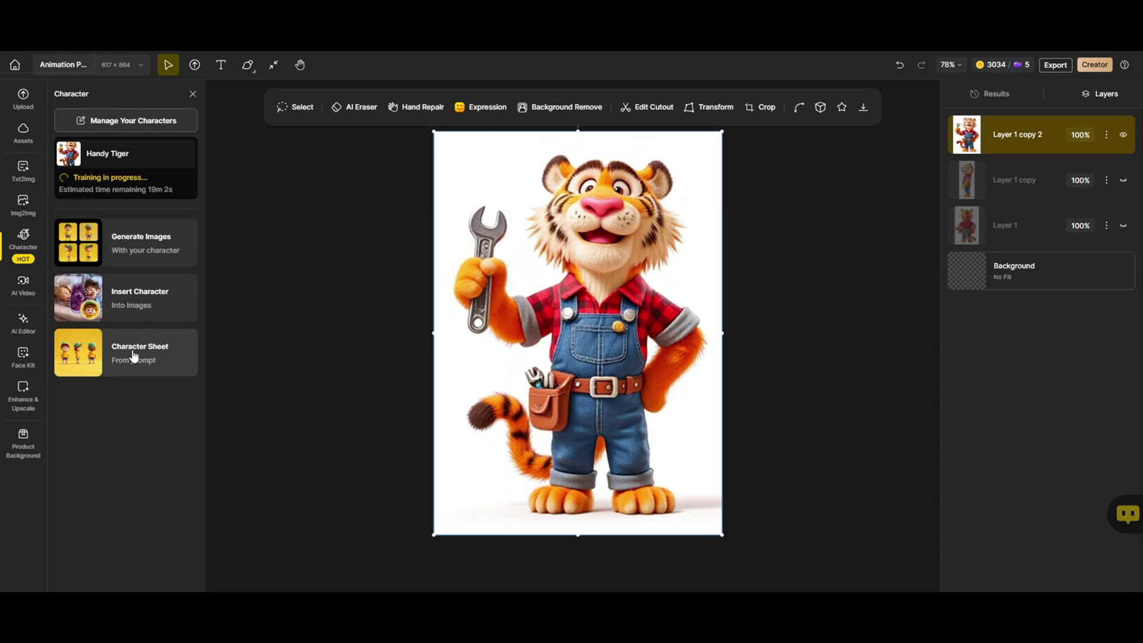
left_click(134, 355)
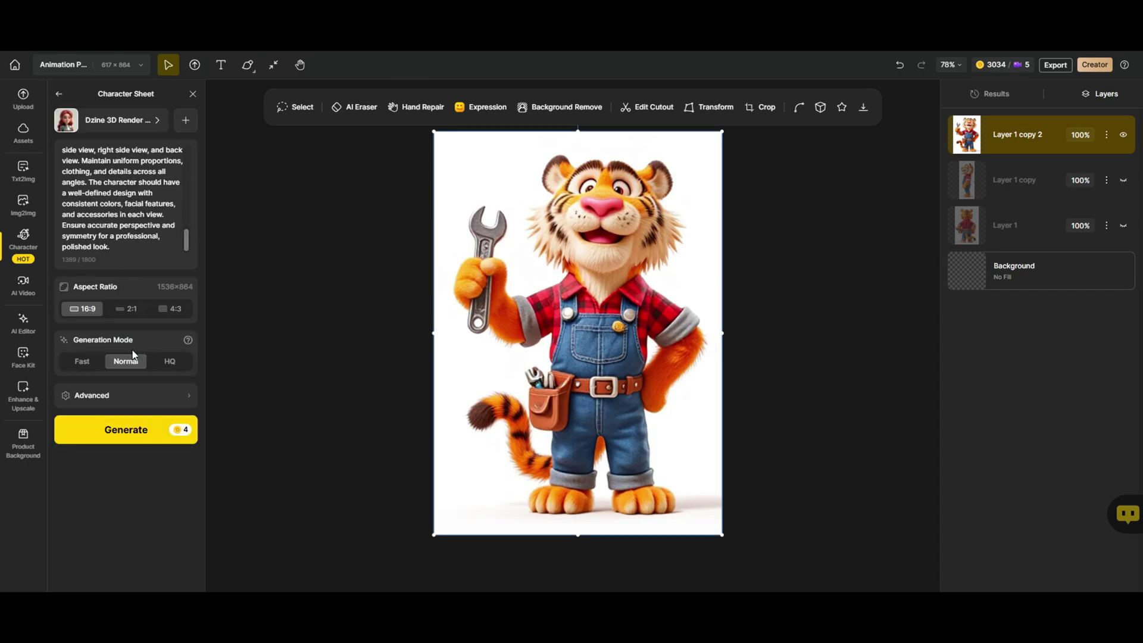
left_click_drag(123, 250, 61, 134)
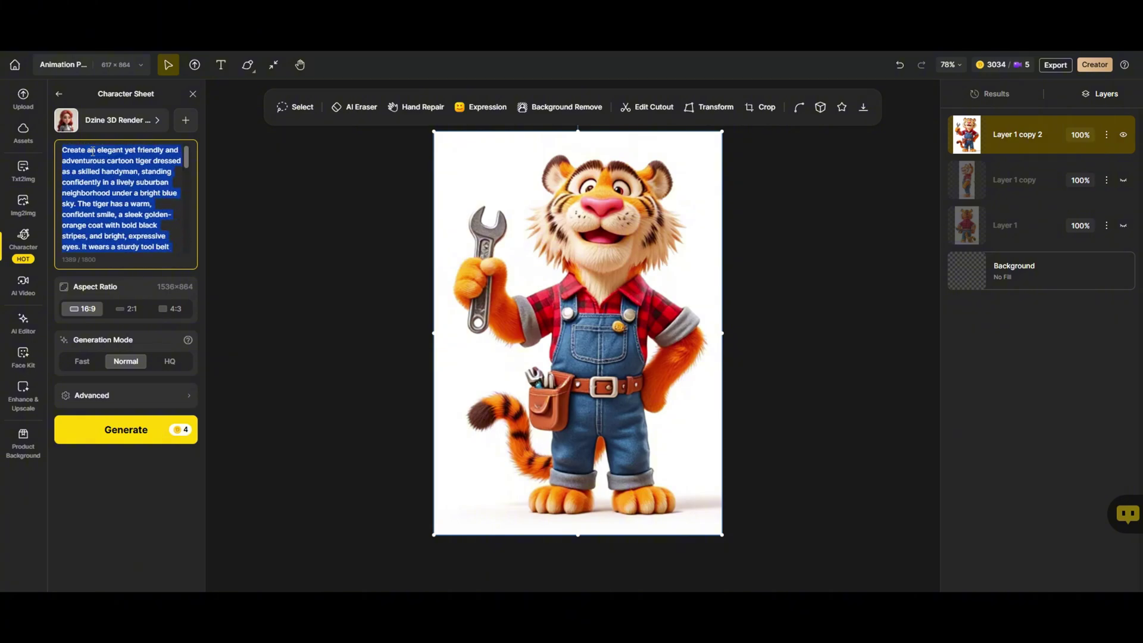
key("BackSpace")
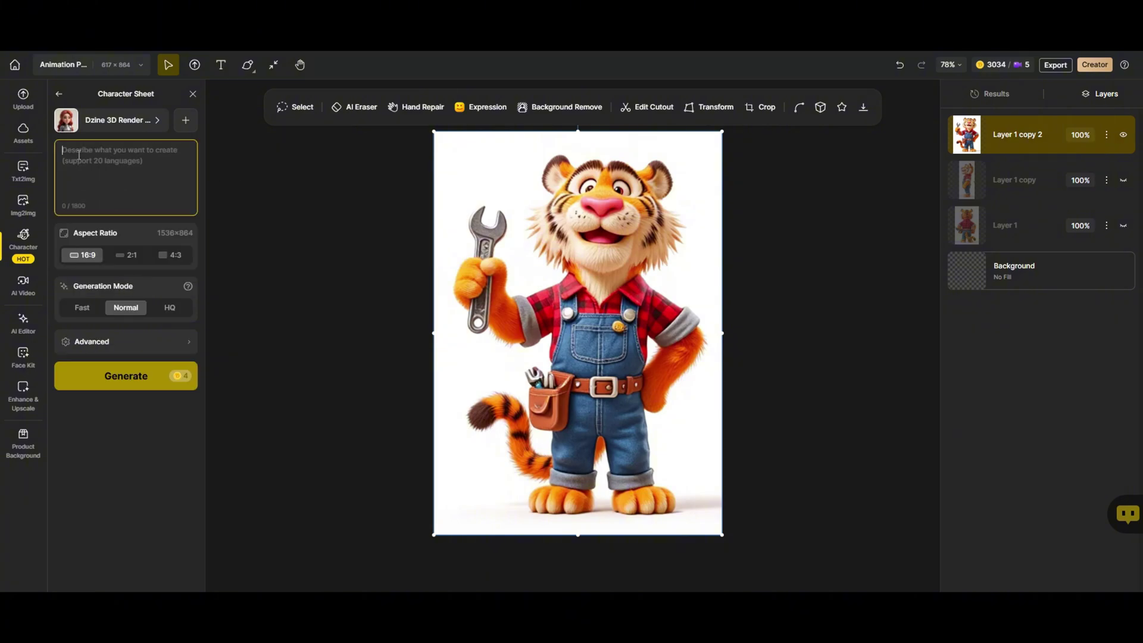
key("ctrl+v")
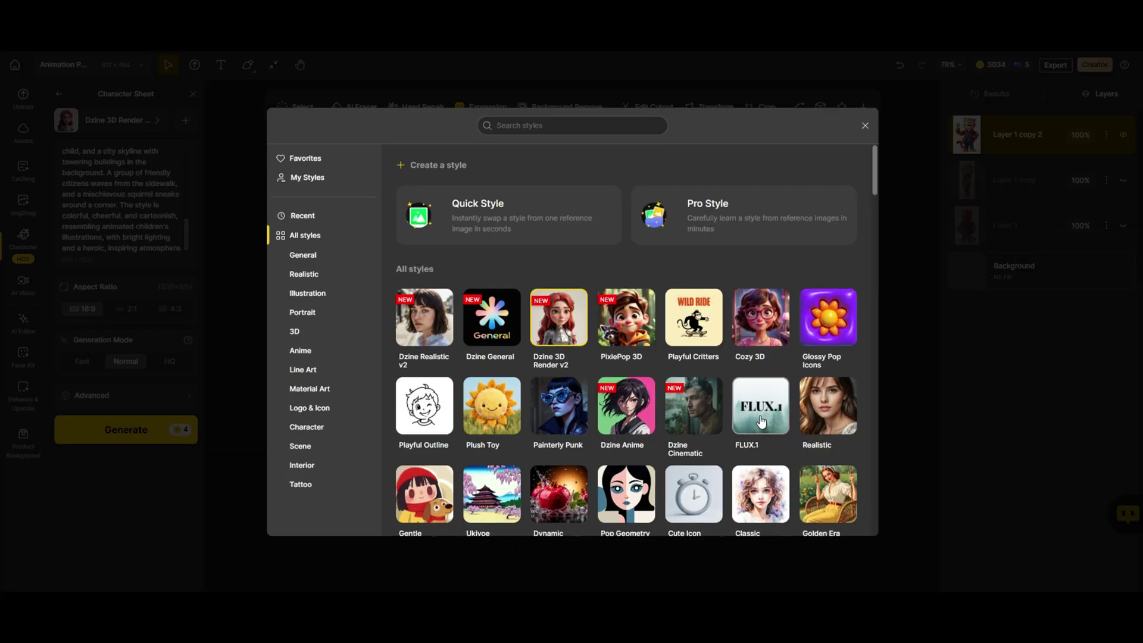
left_click(760, 421)
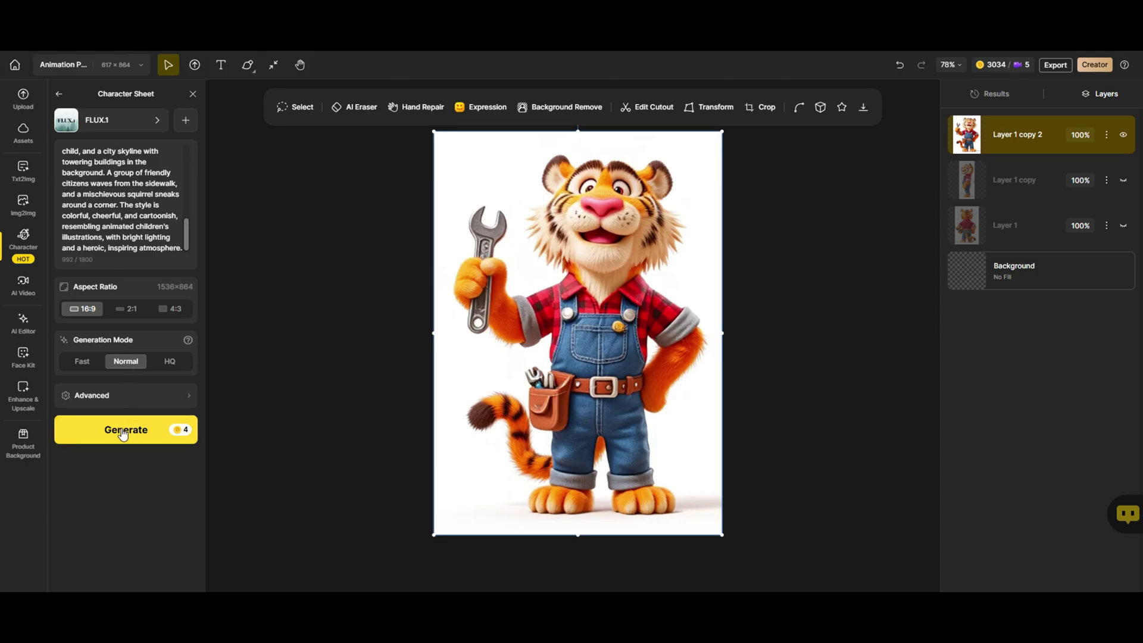
left_click(123, 433)
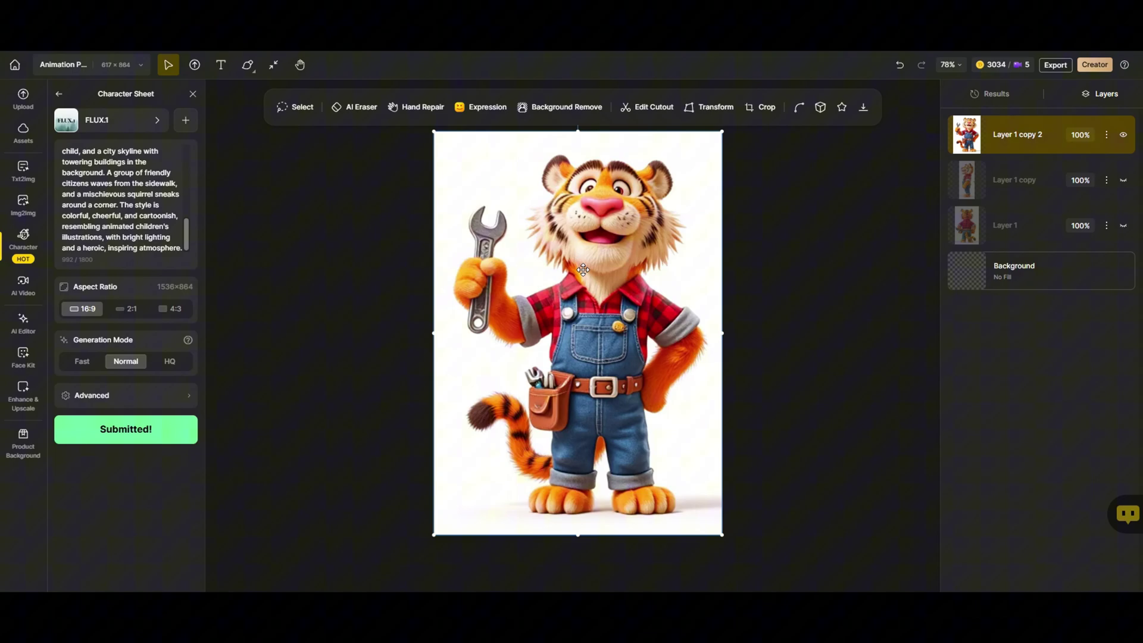
Step: Examine an enlarged view of the rabbit police officer character sheet on the plain light-blue background
mouse_move(985, 160)
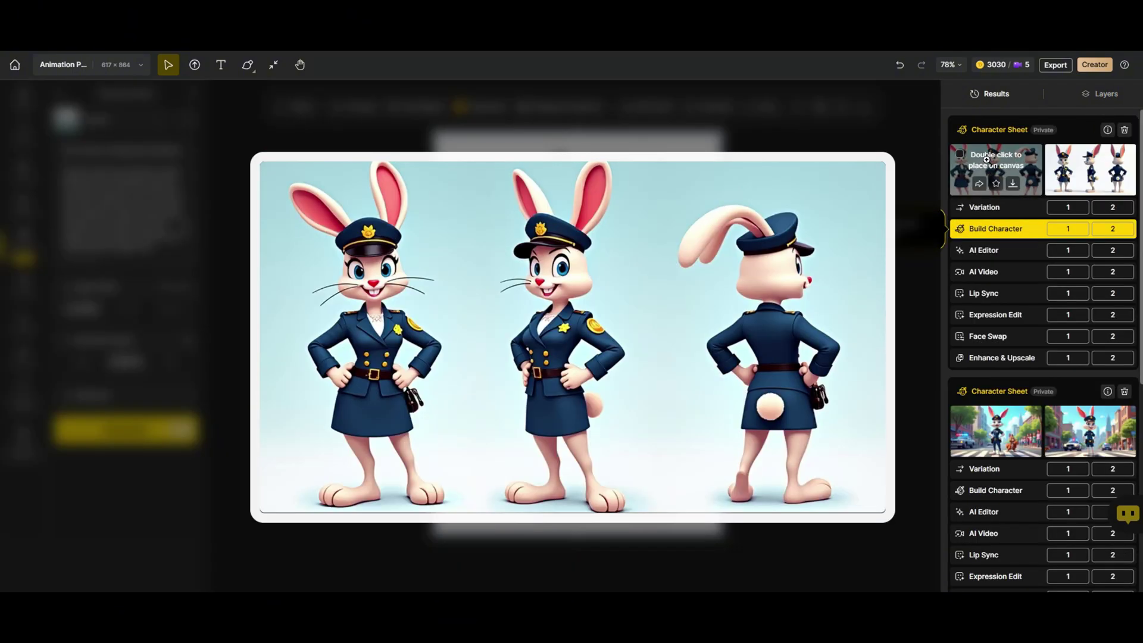
left_click(986, 160)
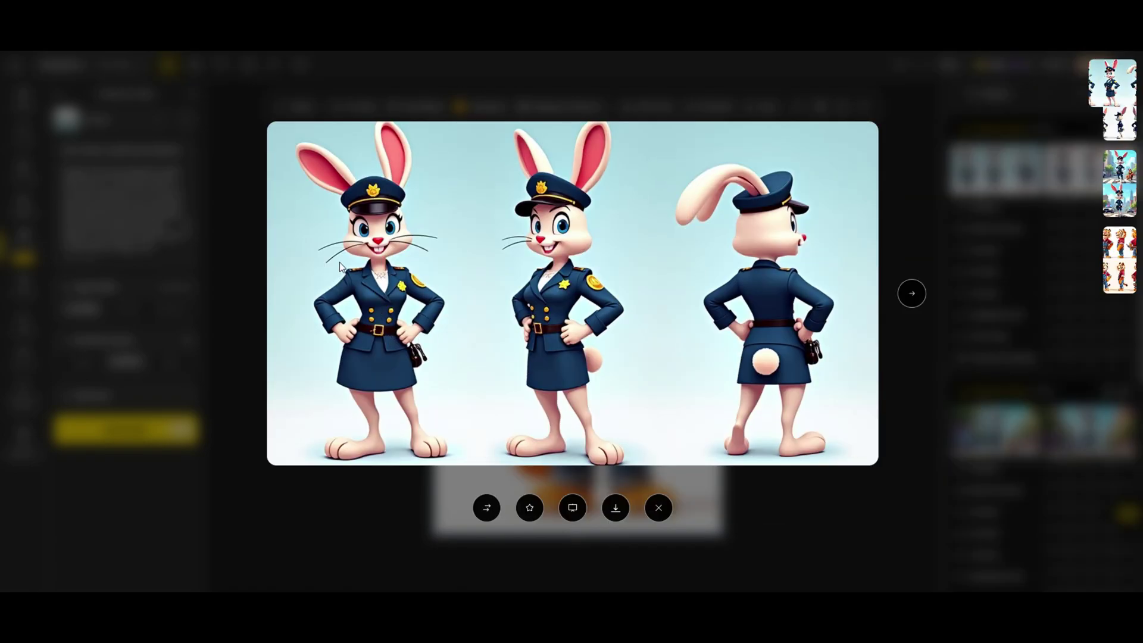
key("Escape")
Step: Select the FLUX.1 style again and generate another 16:9 character sheet from the prompt for Bony the police officer rabbit
scroll(114, 217, "up", 3)
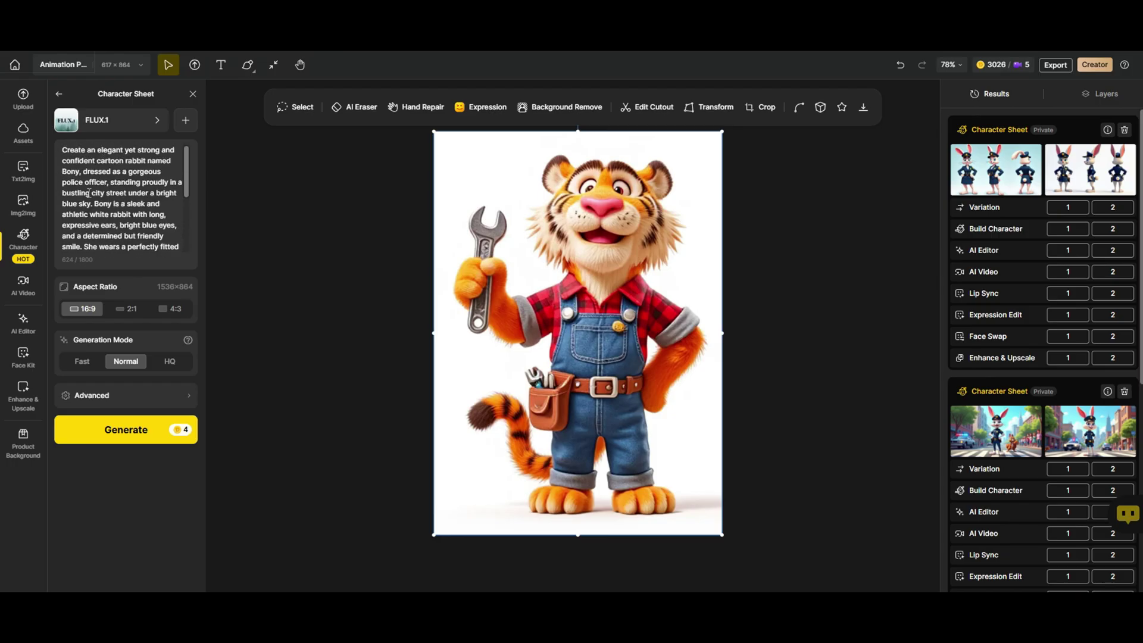
left_click(133, 127)
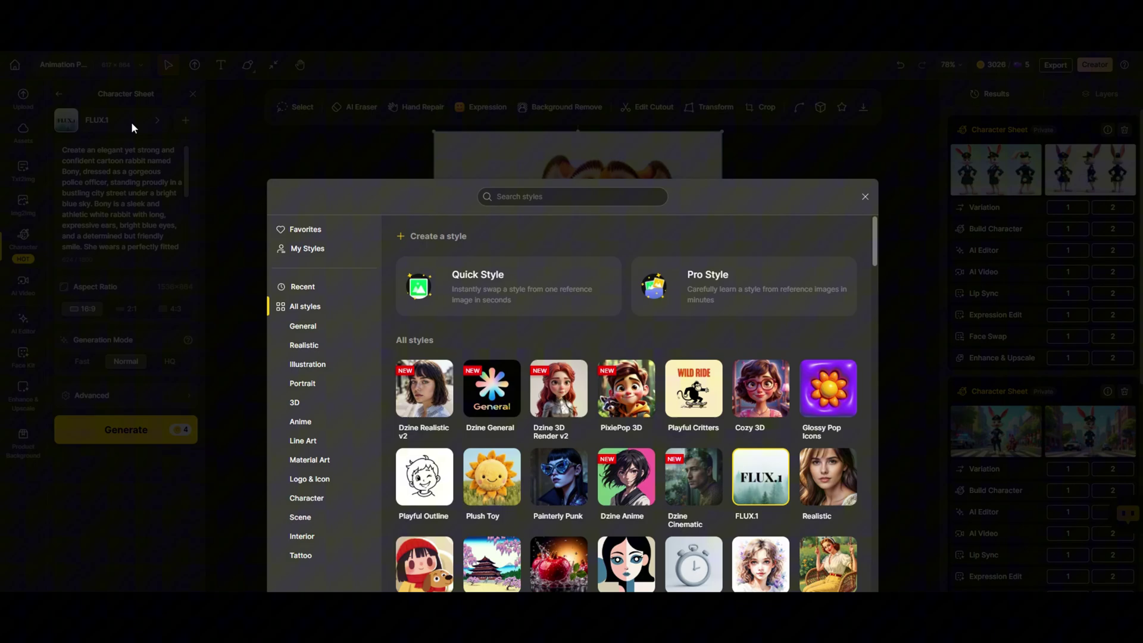
scroll(684, 357, "down", 3)
left_click(752, 266)
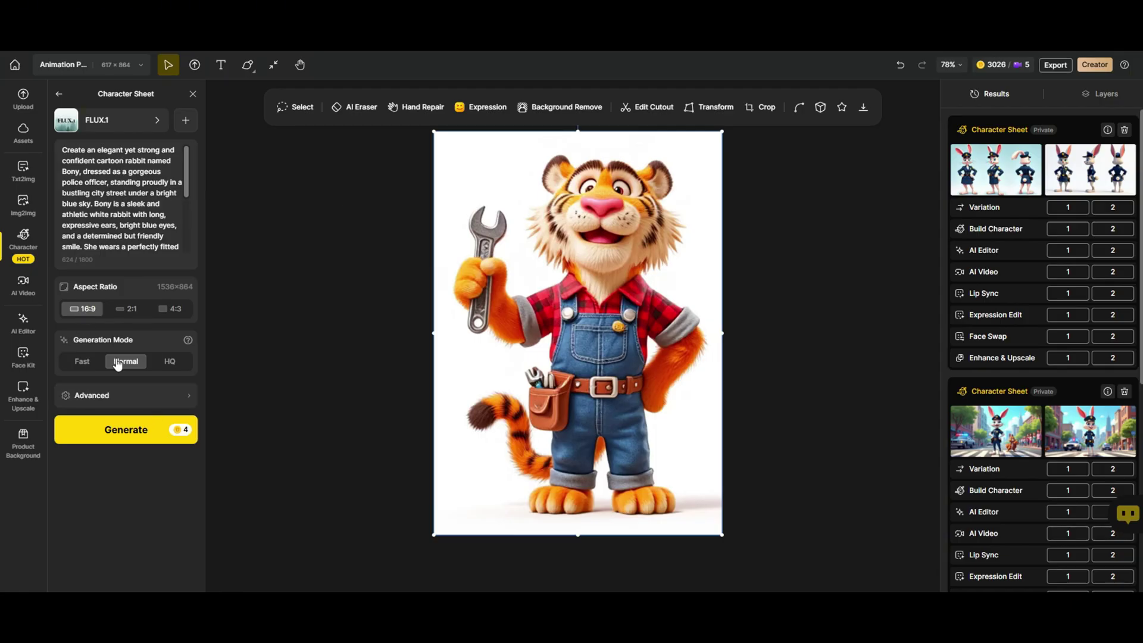
left_click(127, 429)
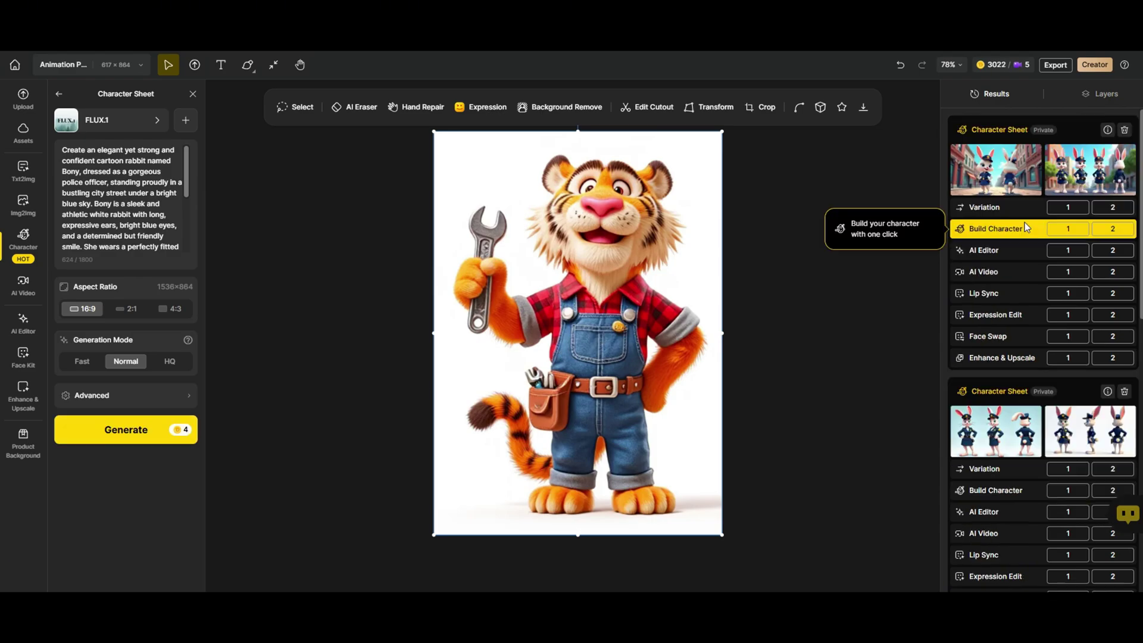
Step: Build a character named Bunny from the first variation of the rabbit police officer sheet and start its training
mouse_move(1036, 171)
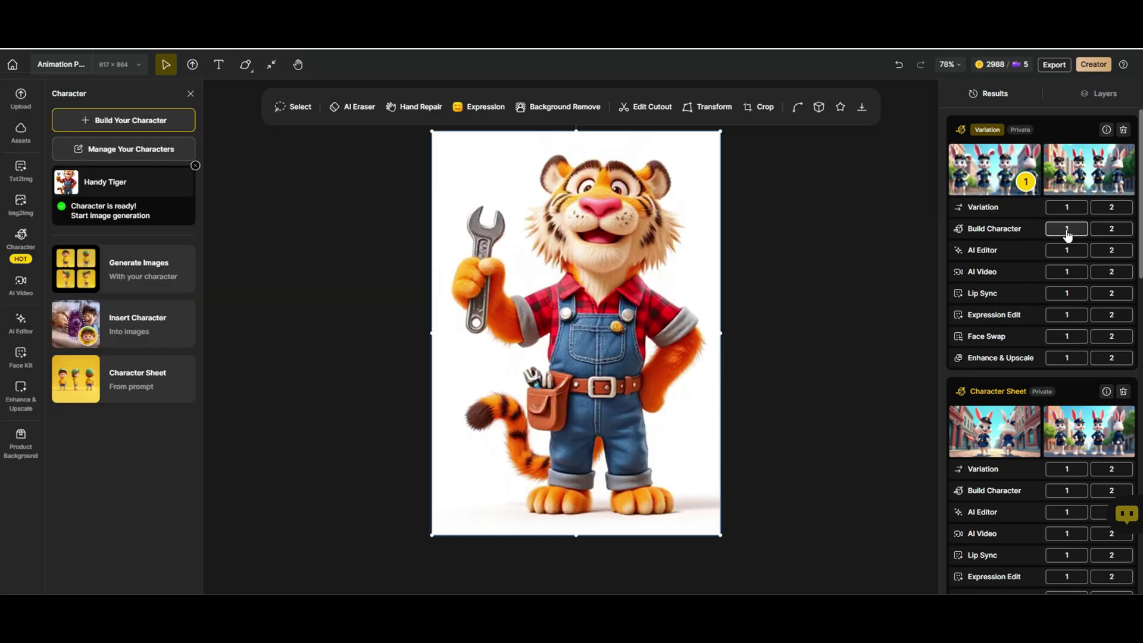
left_click(1067, 229)
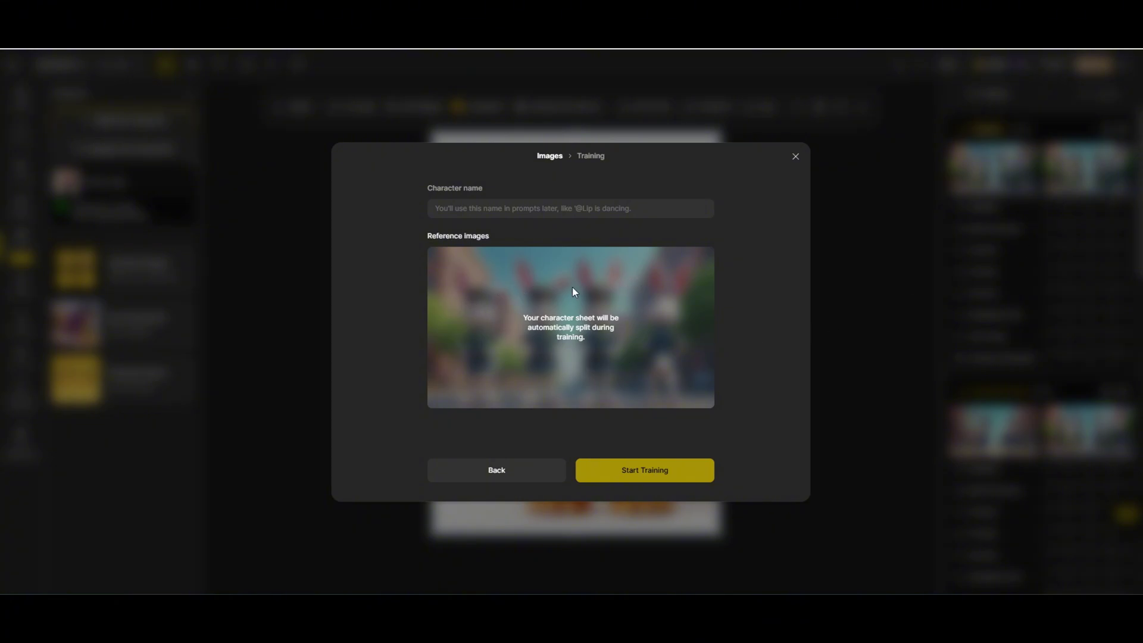
left_click(447, 210)
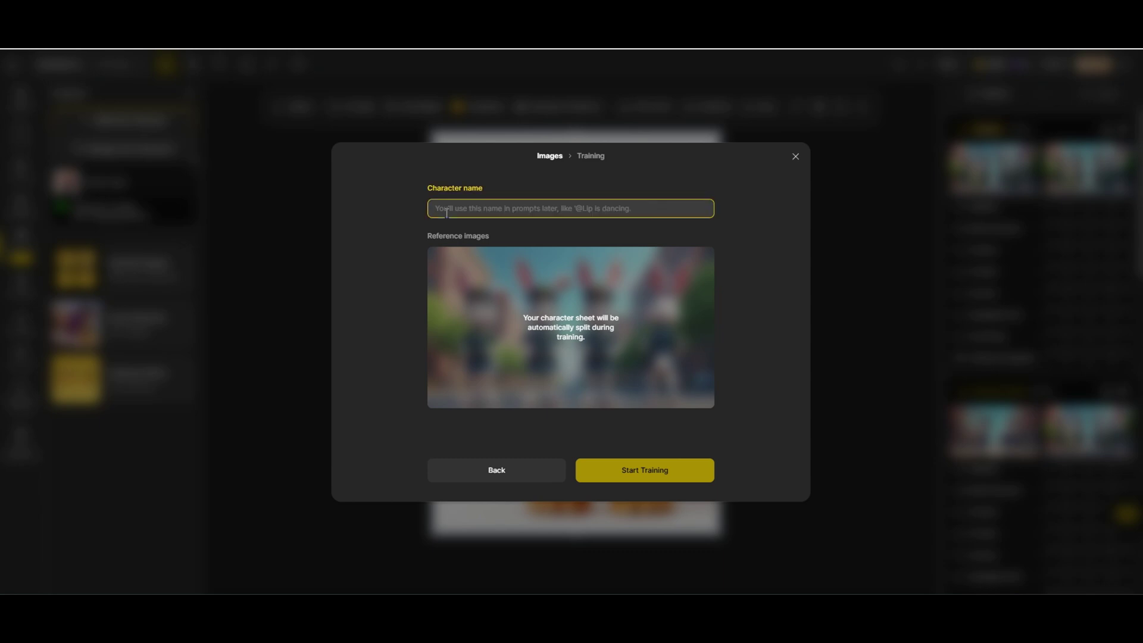
type("B")
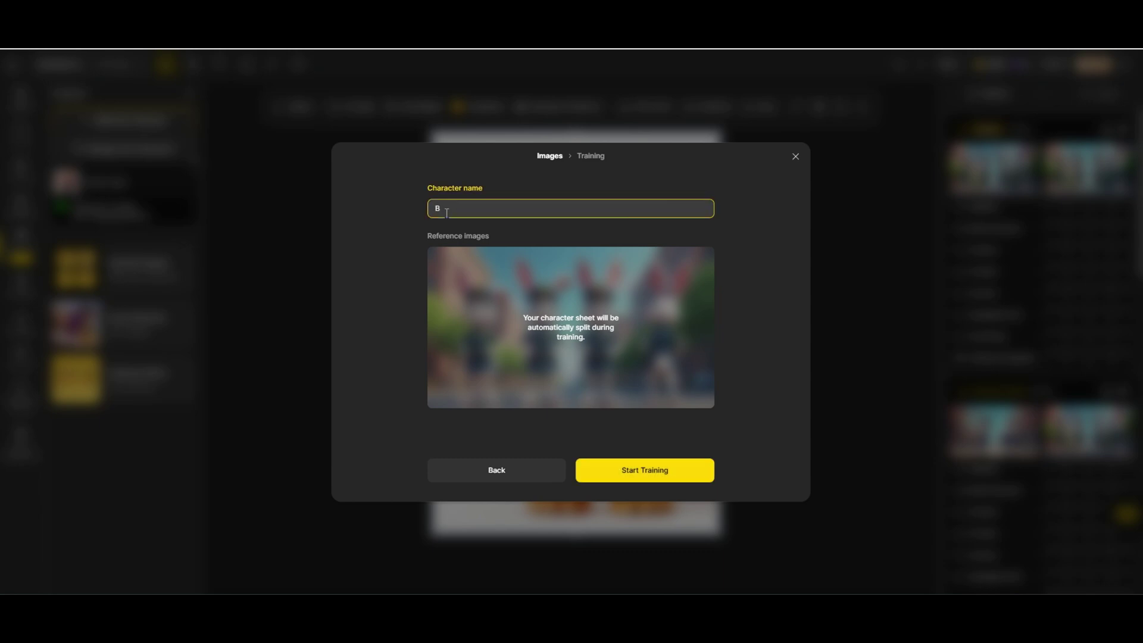
type("unny")
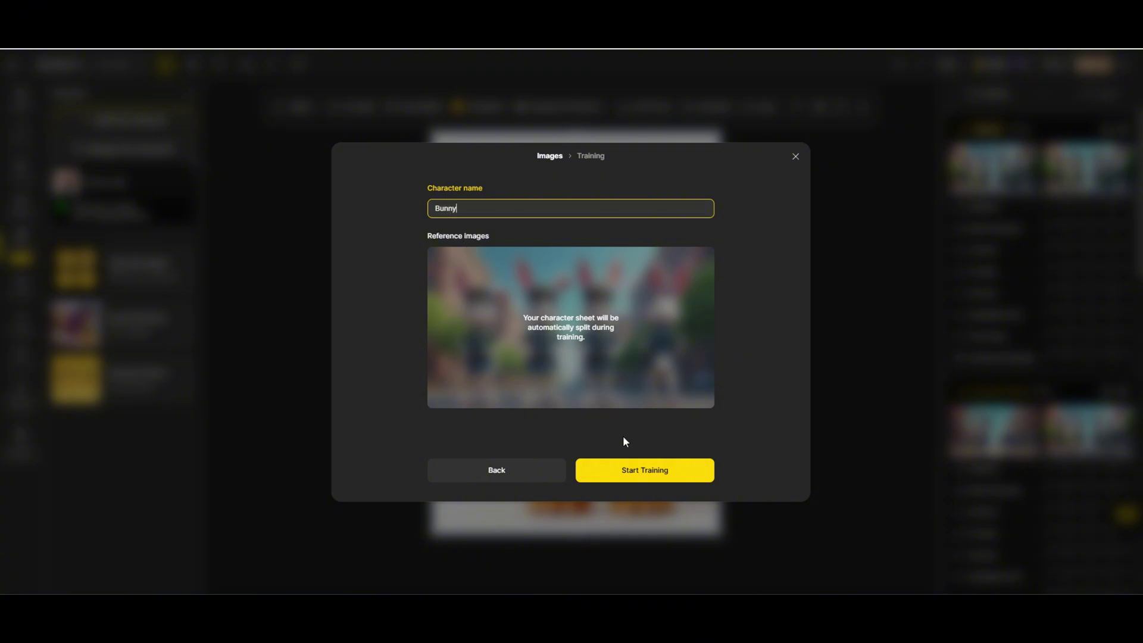
left_click(653, 476)
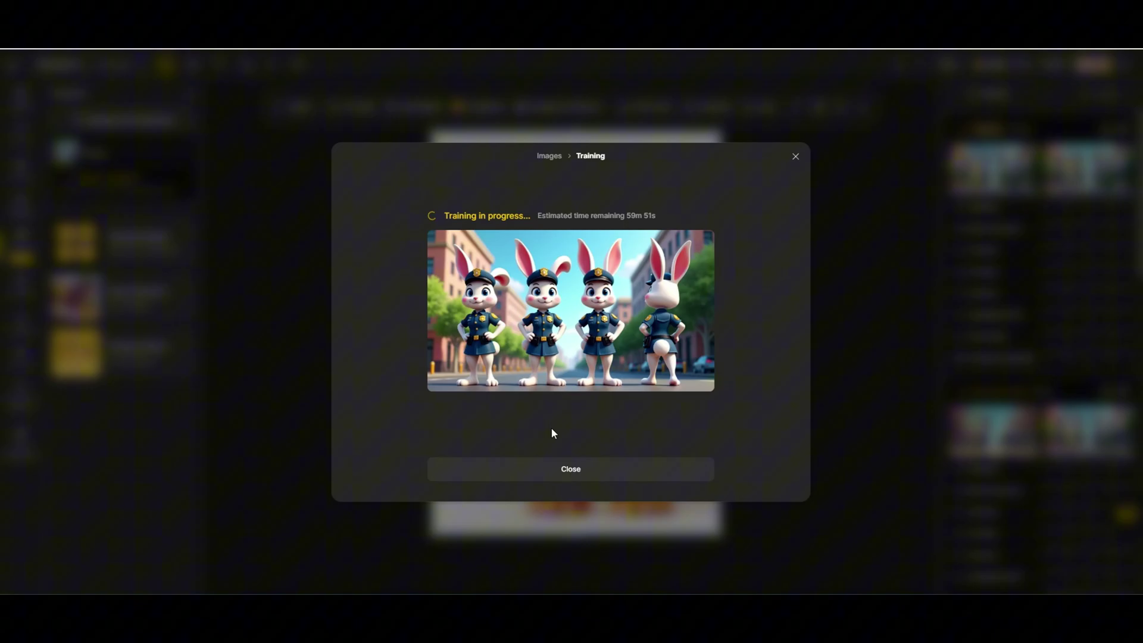
left_click(570, 469)
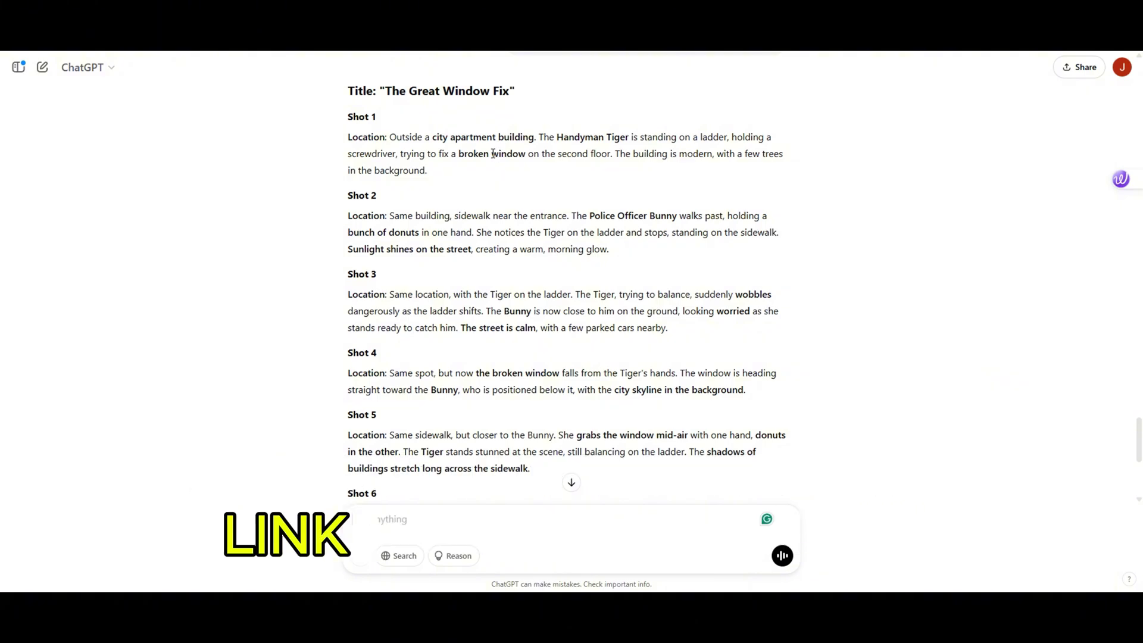
Step: Choose the Handy Tiger character and paste the Shot 1 description from the "The Great Window Fix" script in ChatGPT as its scene
scroll(491, 271, "down", 3)
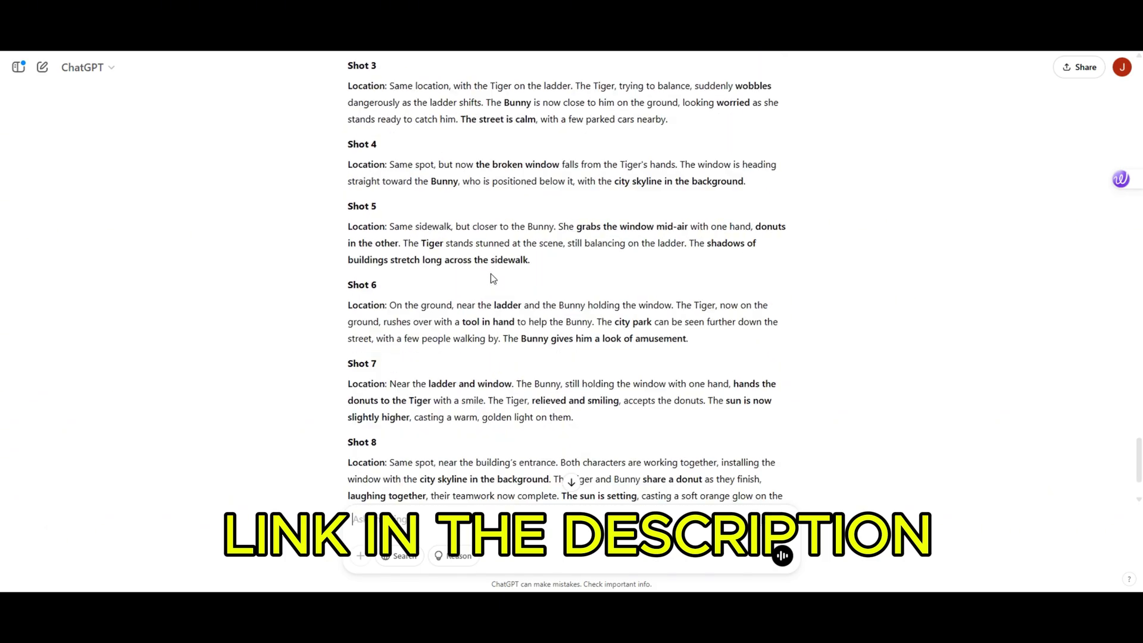
scroll(491, 278, "up", 3)
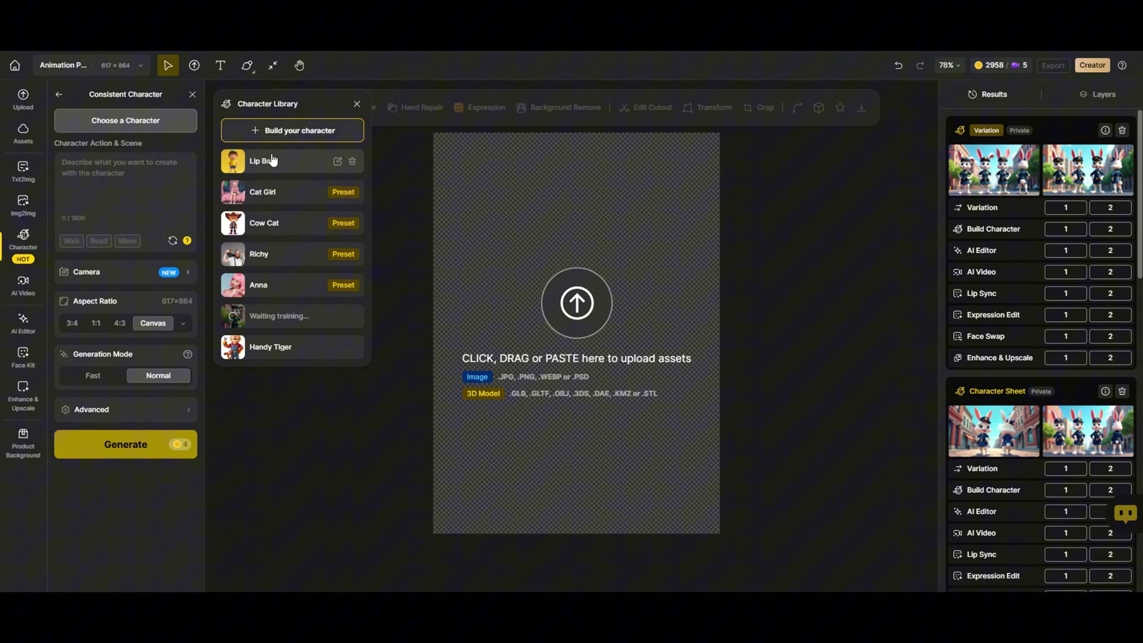
left_click(262, 350)
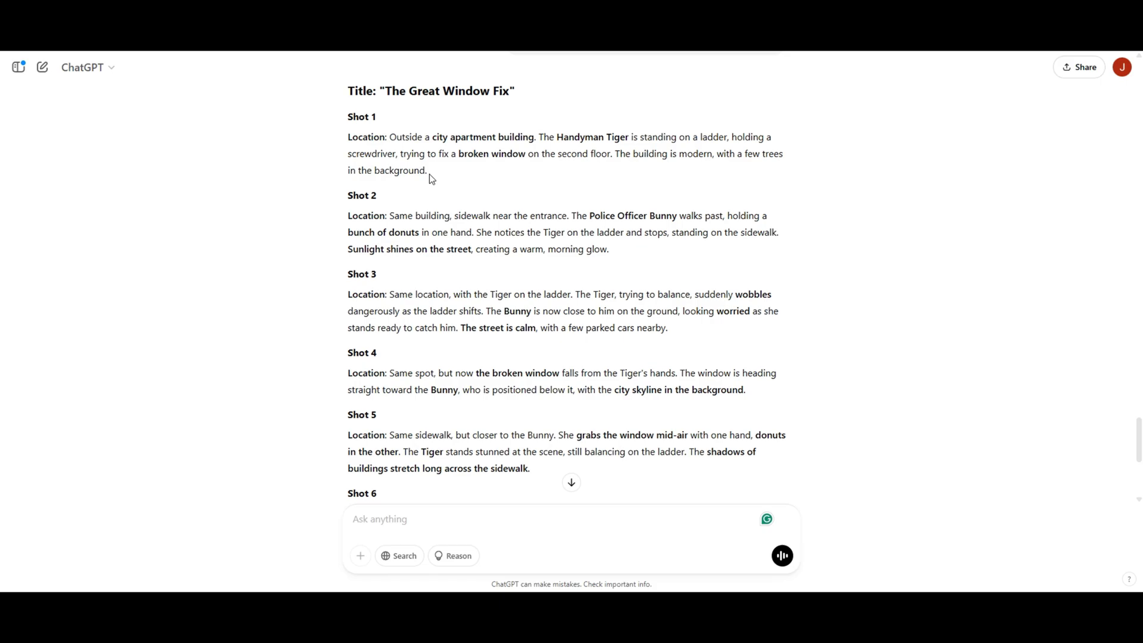
triple_click(430, 174)
right_click(381, 145)
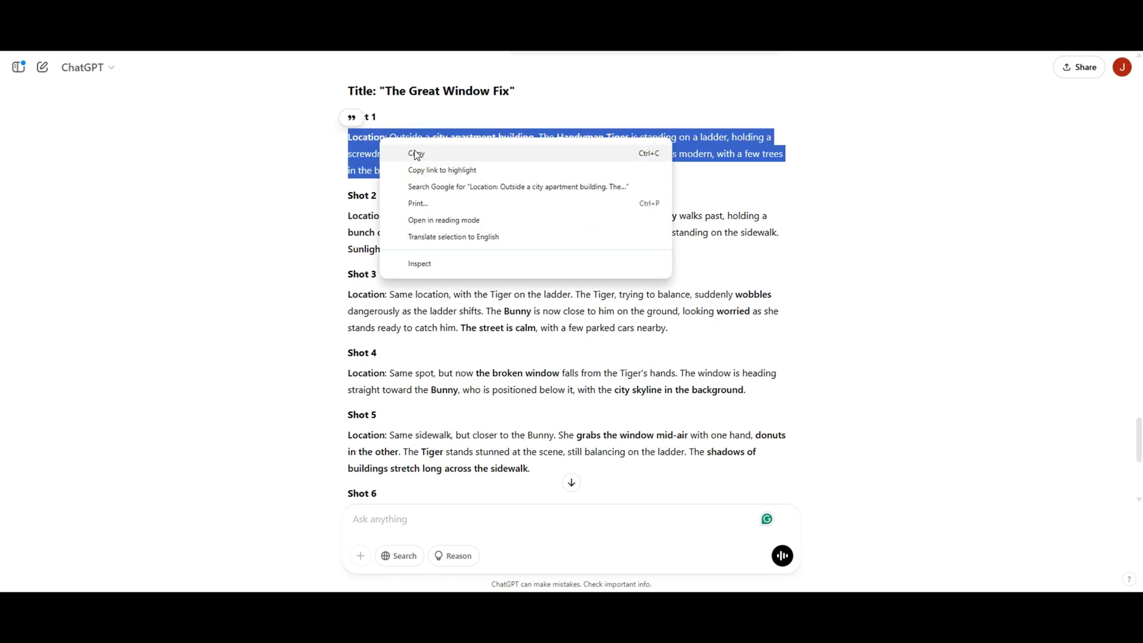
left_click(415, 153)
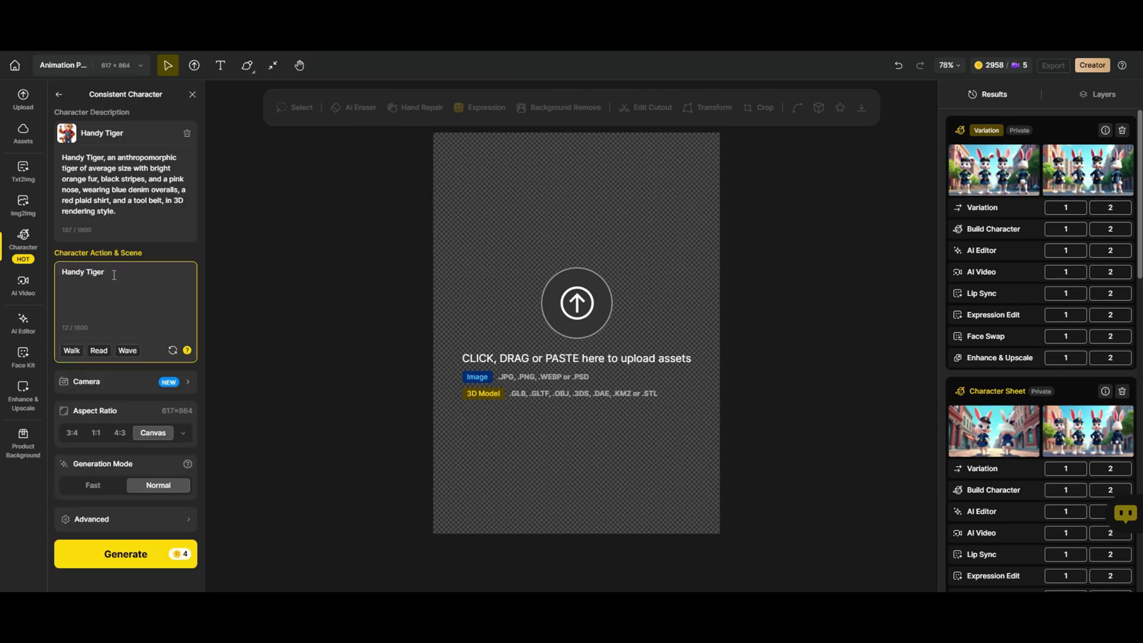
type("Location: Outside a city apartment building. The Handyman Tiger is standing on a ladder, holding a screwdriver, trying to fix a broken window on the second floor. The building is modern, with a few trees in the background.")
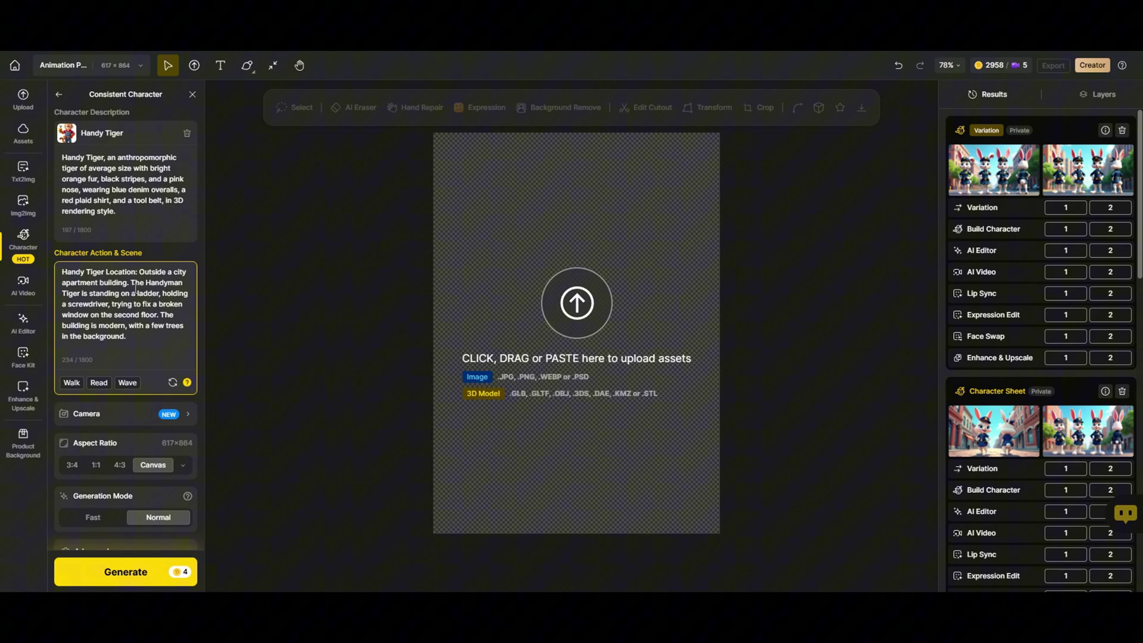
Step: Set the aspect ratio to 16:9 and generate the Shot 1 images of Handy Tiger fixing the broken window
left_click(120, 465)
left_click(182, 465)
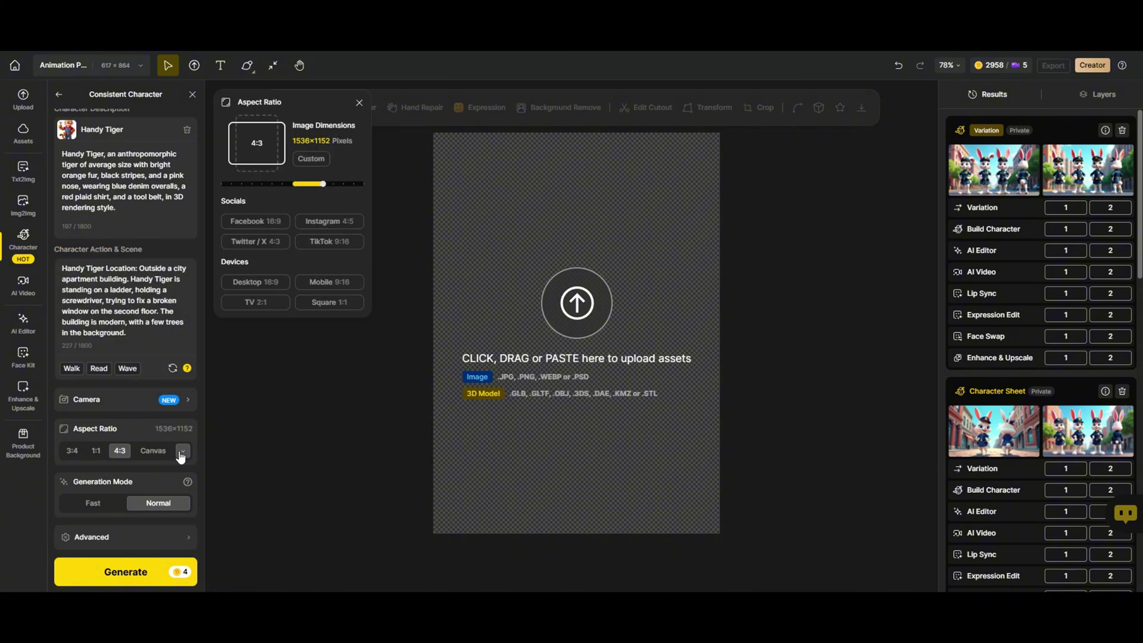
left_click(258, 224)
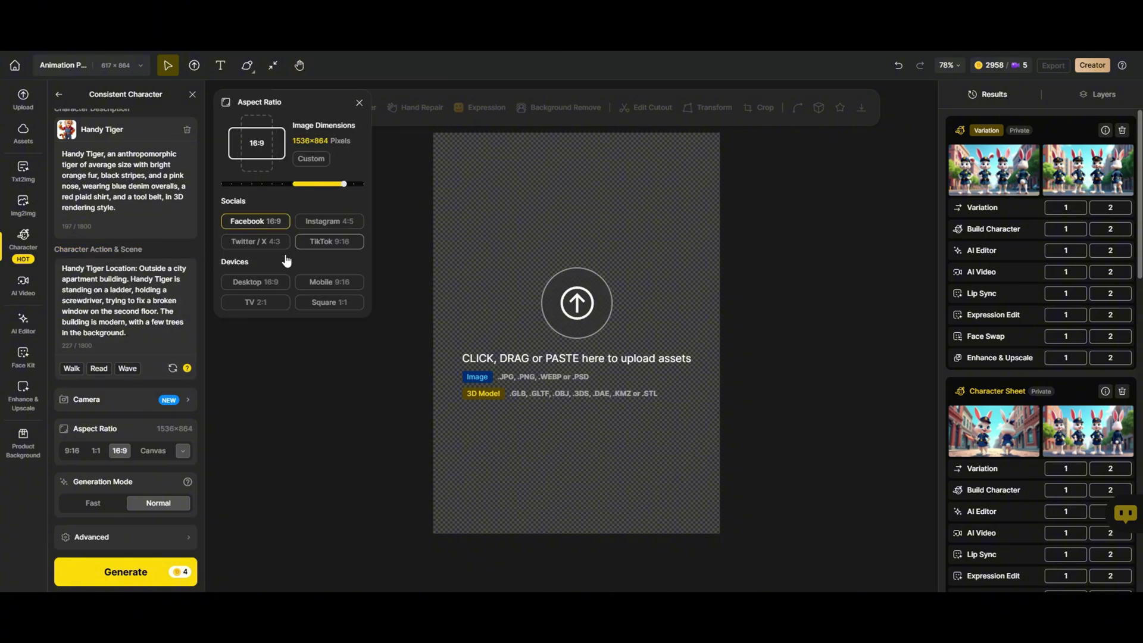
left_click(126, 572)
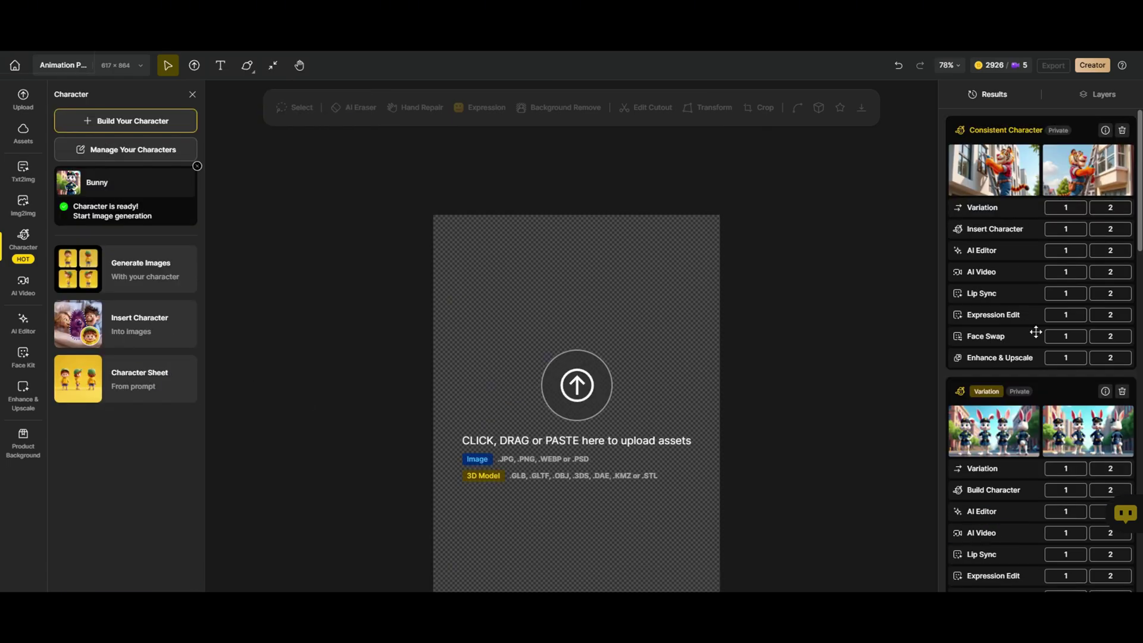
mouse_move(960, 181)
mouse_move(1097, 179)
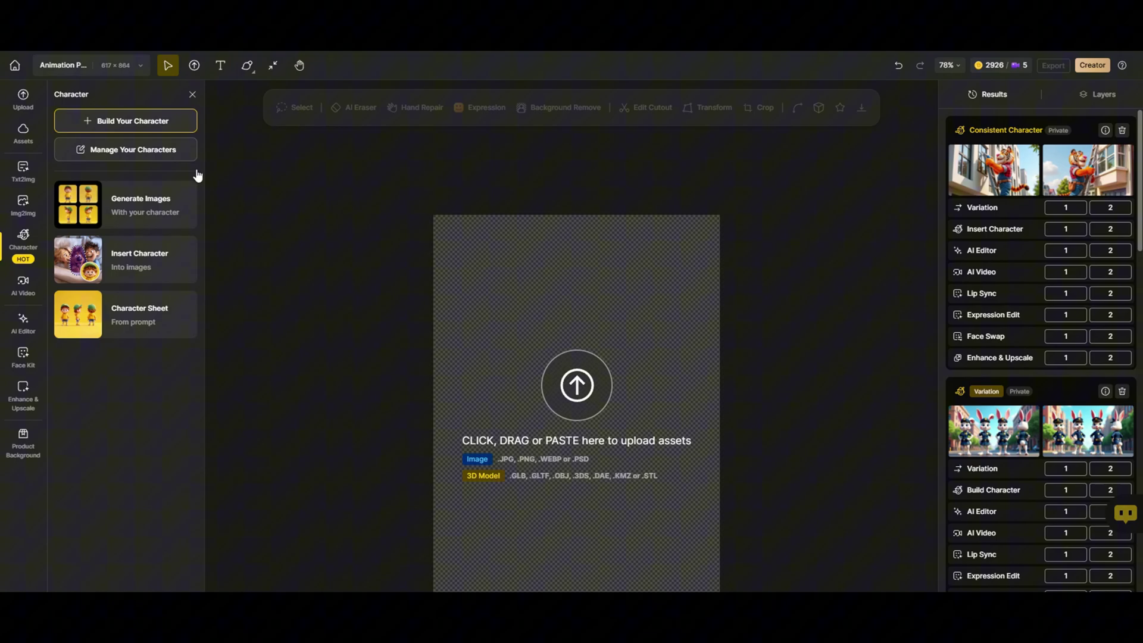
Step: Start another Handy Tiger image with a scene prompt of Police Officer Bunny walking past the apartment building with a bunch of donuts
left_click(153, 220)
left_click(93, 122)
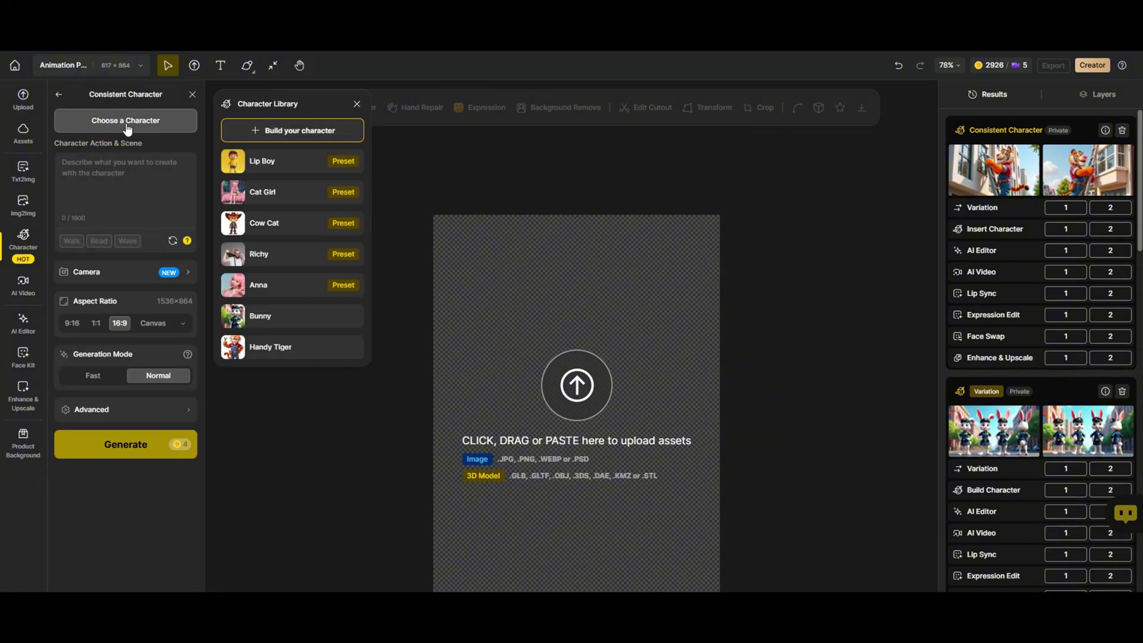
left_click(286, 357)
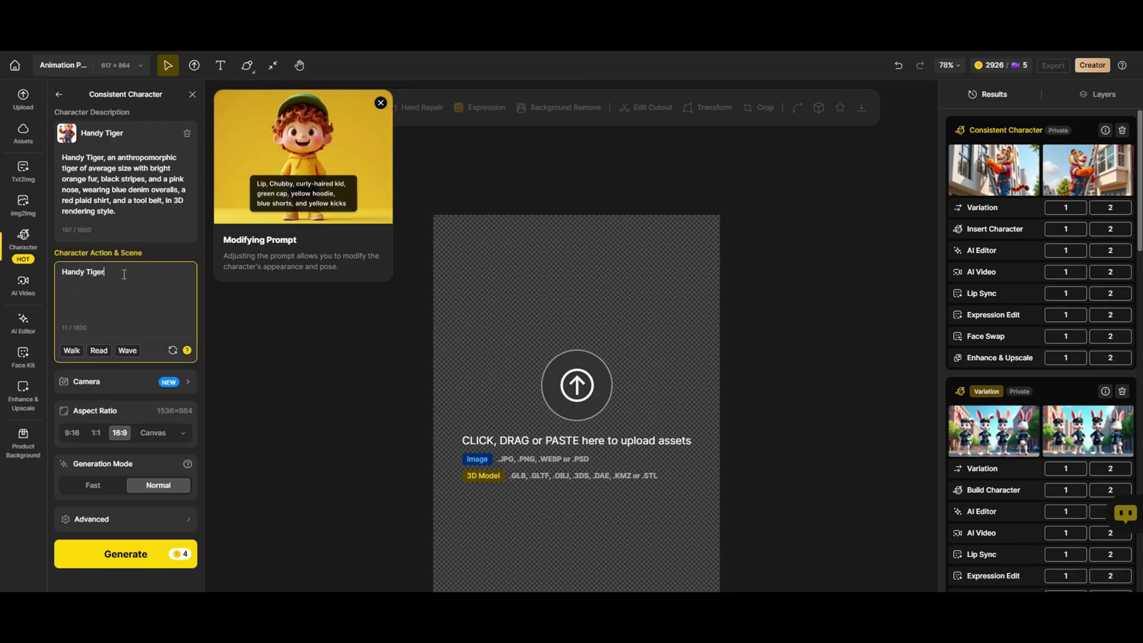
type("A Police Officer Bunny, in full uniform, walks past an apartment building on the sidewalk near the entrance, holding a bunch of donuts in one hand. She pauses, noticing the Handyman Tiger standing on a wooden ladder working on a broken window on the second floor. The Bunny stands on the sidewalk, her ears perked up with curiosity, as she watches the Tiger. The background shows a modern apartment building, with sunlight shining down, casting a warm, morning glow on the street. The sidewalk is lined with trees, and a few parked cars can be seen nearby, with the neighborhood feeling calm and peaceful")
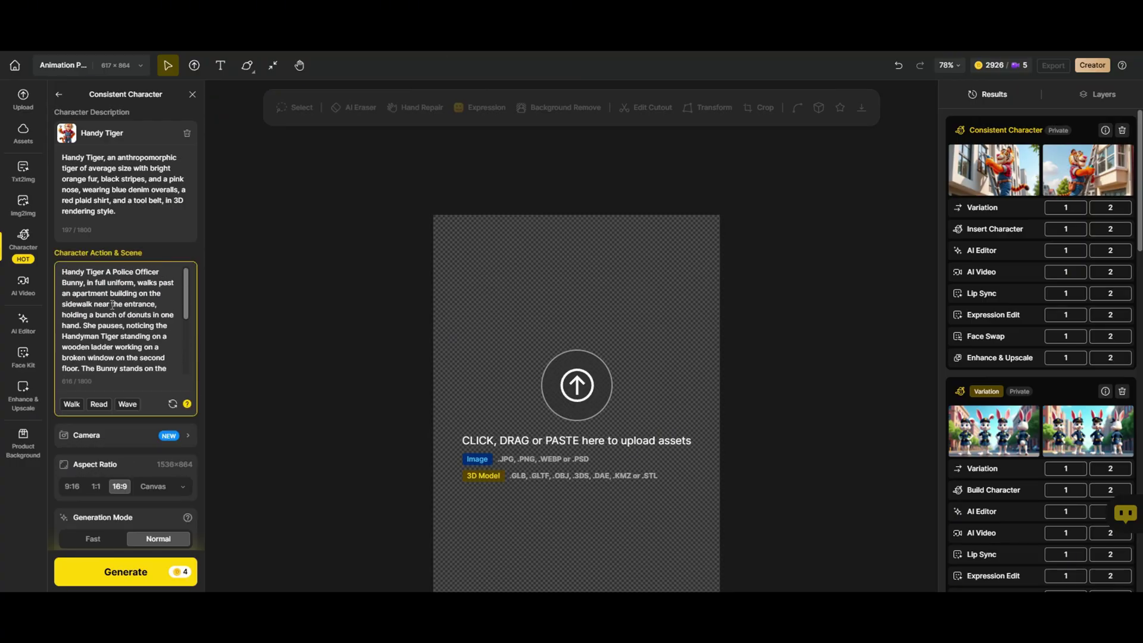
Step: Remove the leading "Handy Tiger" from the scene prompt and replace "Handyman Tiger" with "Handy Tiger"
right_click(78, 275)
left_click(113, 332)
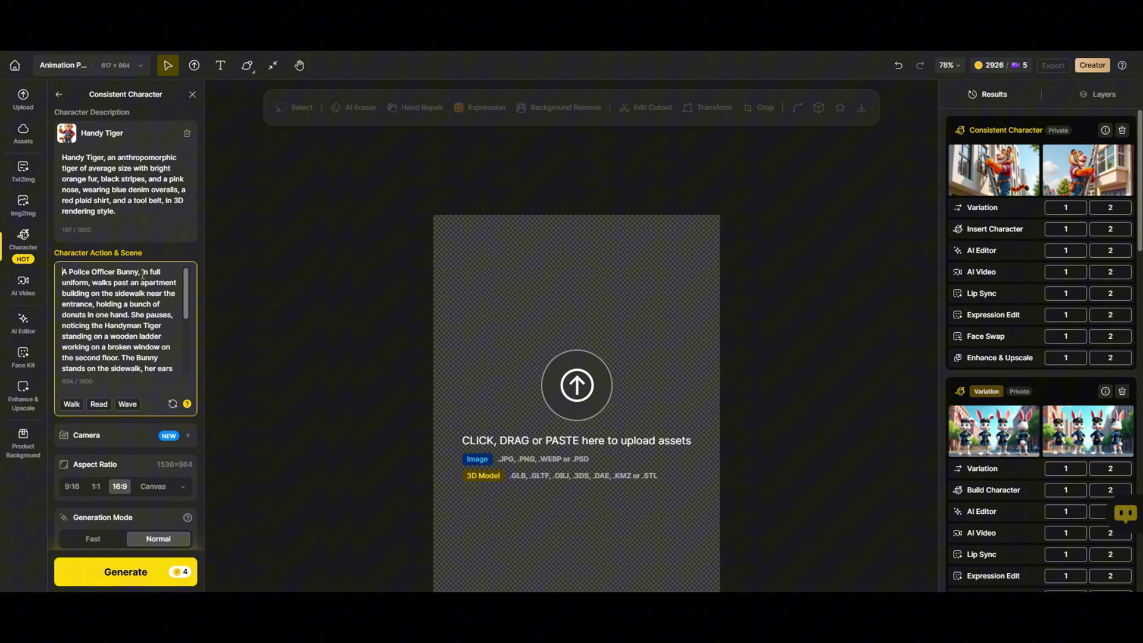
left_click_drag(105, 325, 161, 325)
right_click(149, 326)
left_click(178, 105)
key("Delete")
scroll(154, 327, "down", 3)
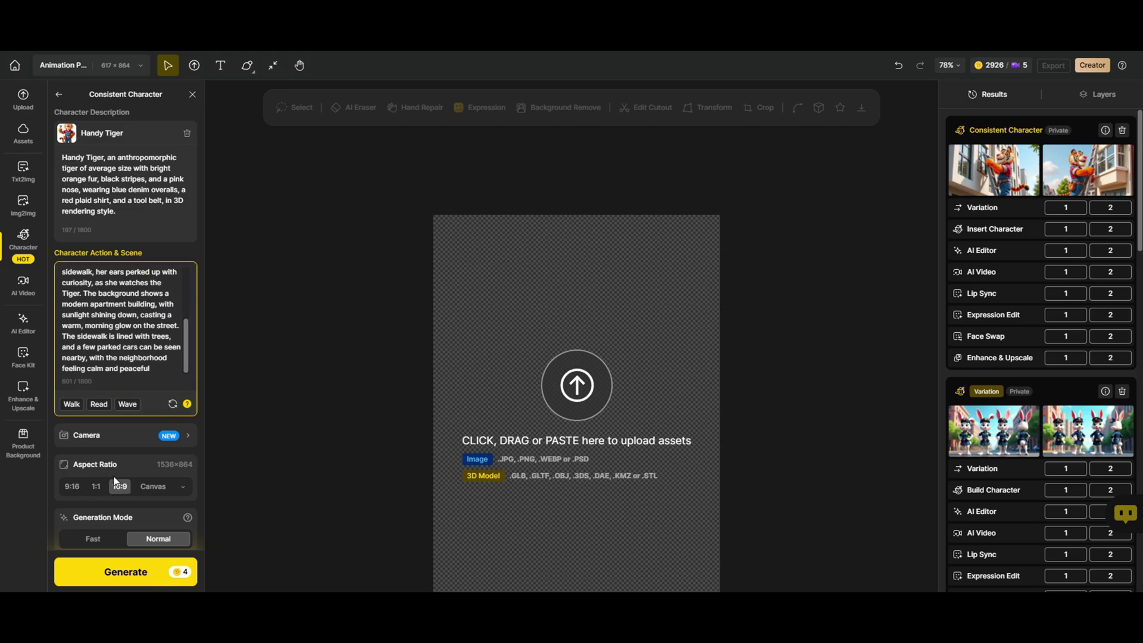
Step: Generate the tiger and bunny scene at 16:9 and examine an enlarged view of the second result
left_click(182, 487)
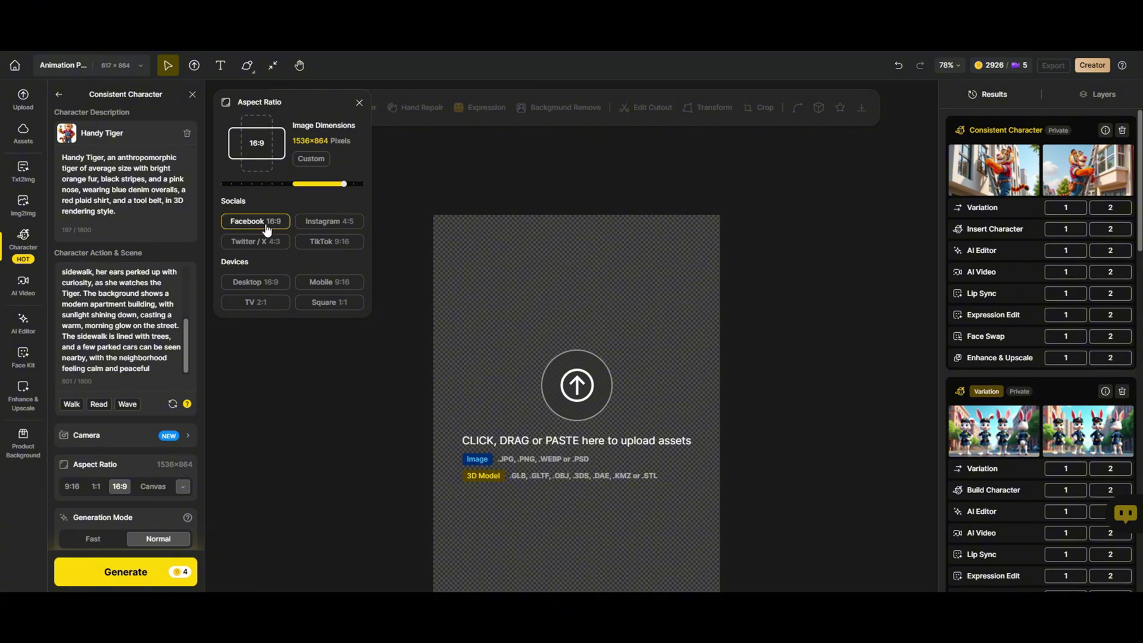
left_click(120, 585)
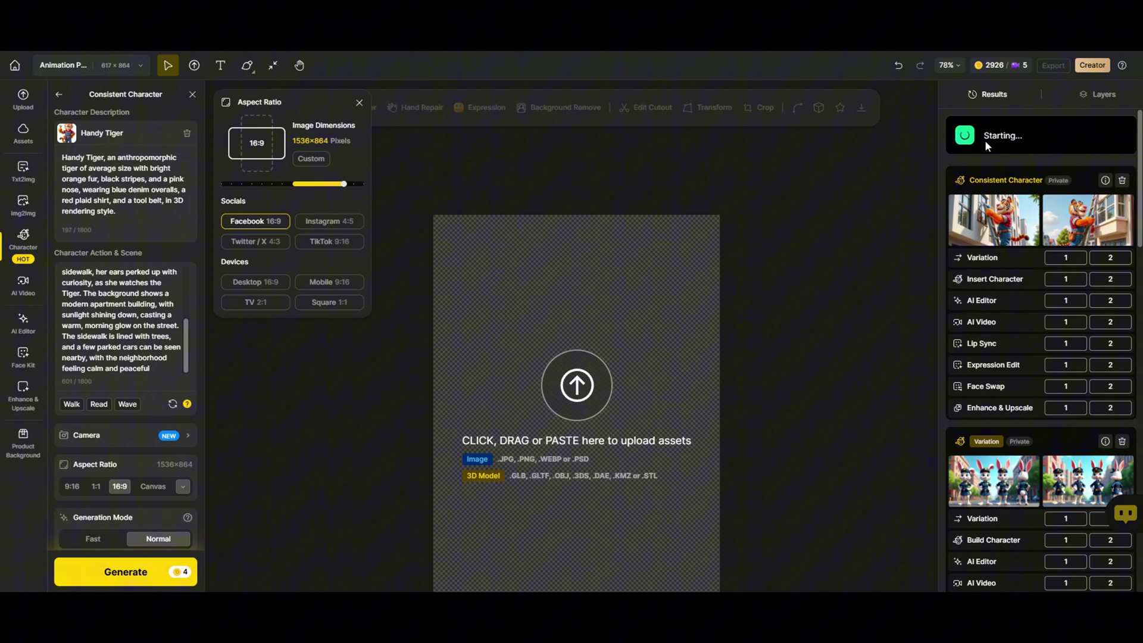
mouse_move(1013, 172)
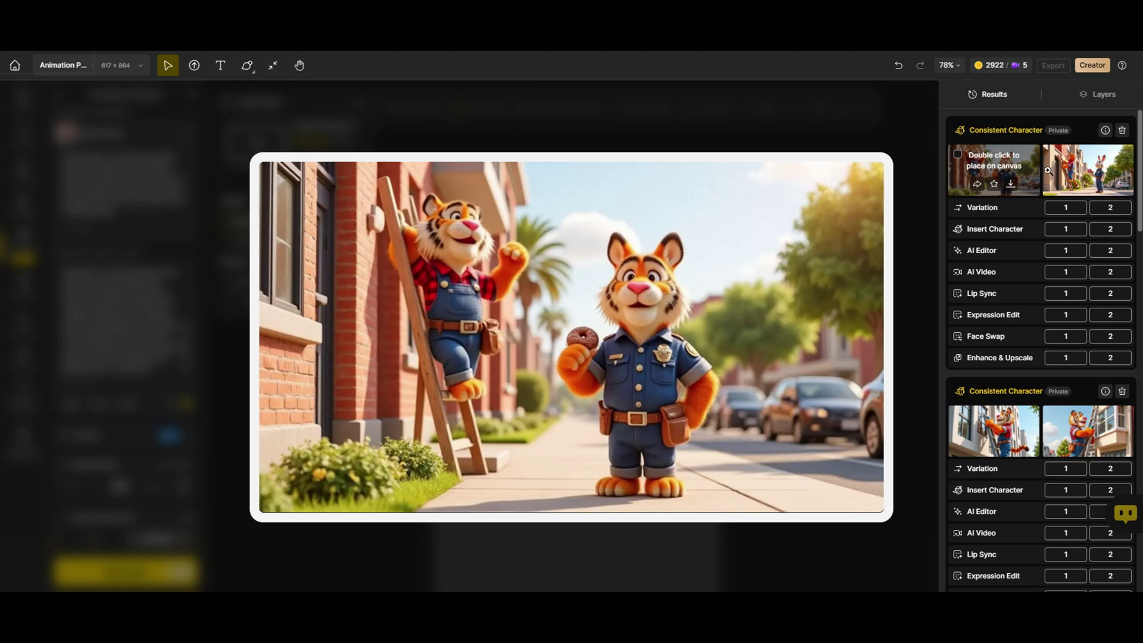
mouse_move(1104, 169)
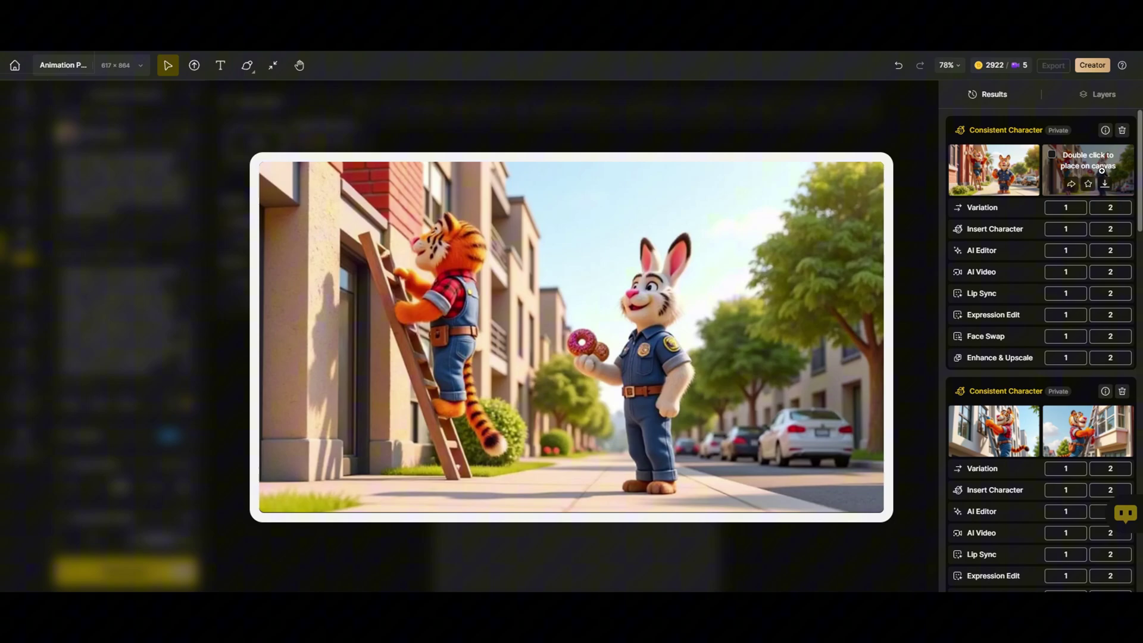
left_click(1102, 171)
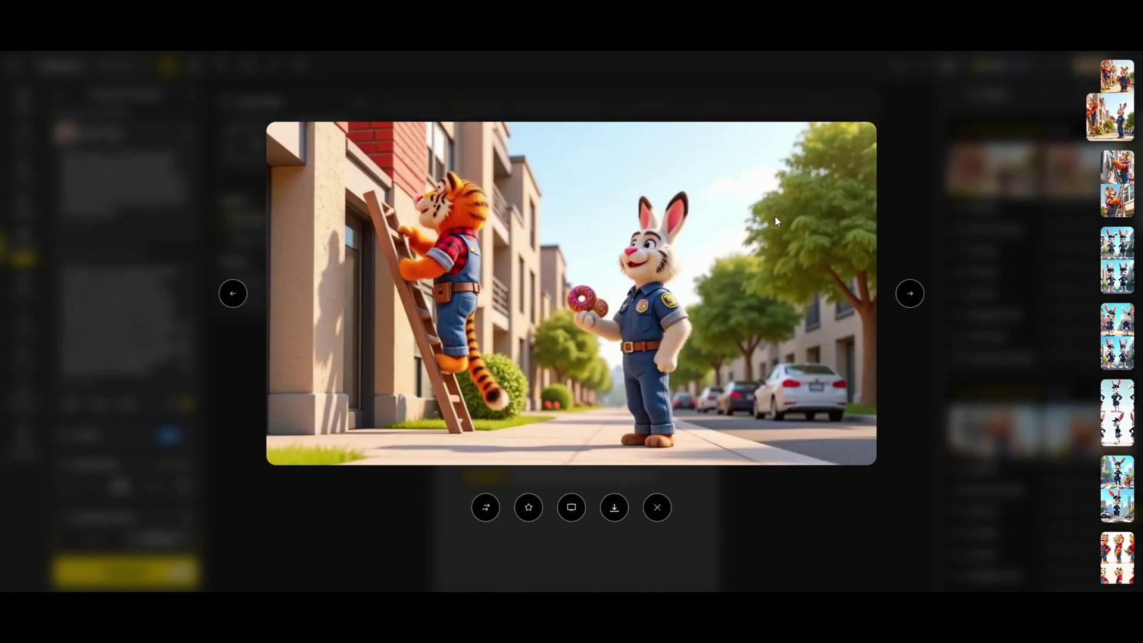
left_click(943, 180)
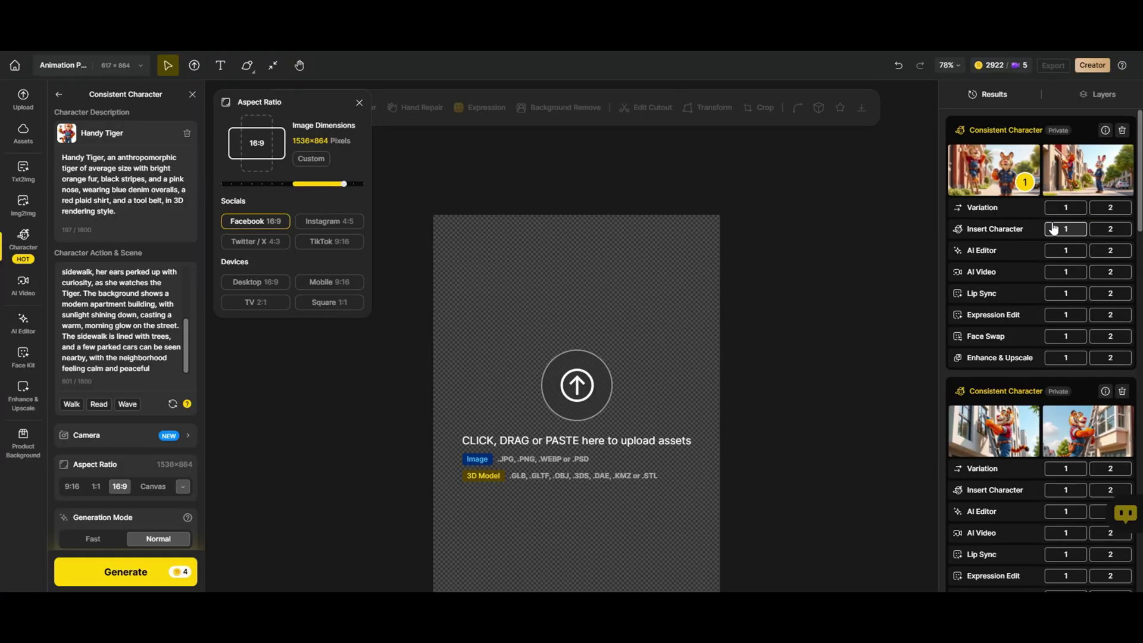
Step: Open the second scene image for character insertion and lasso the area around the whole rabbit
left_click(1110, 230)
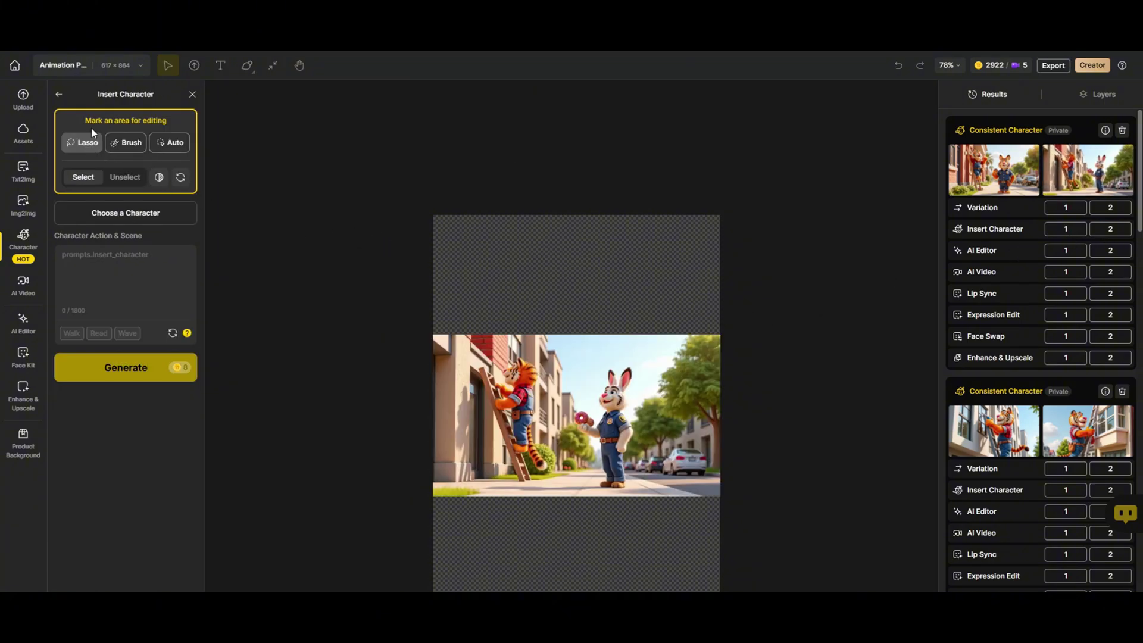
mouse_move(588, 442)
left_mouse_down()
mouse_move(600, 468)
mouse_move(635, 477)
mouse_move(610, 368)
mouse_move(573, 420)
mouse_move(589, 444)
left_mouse_up()
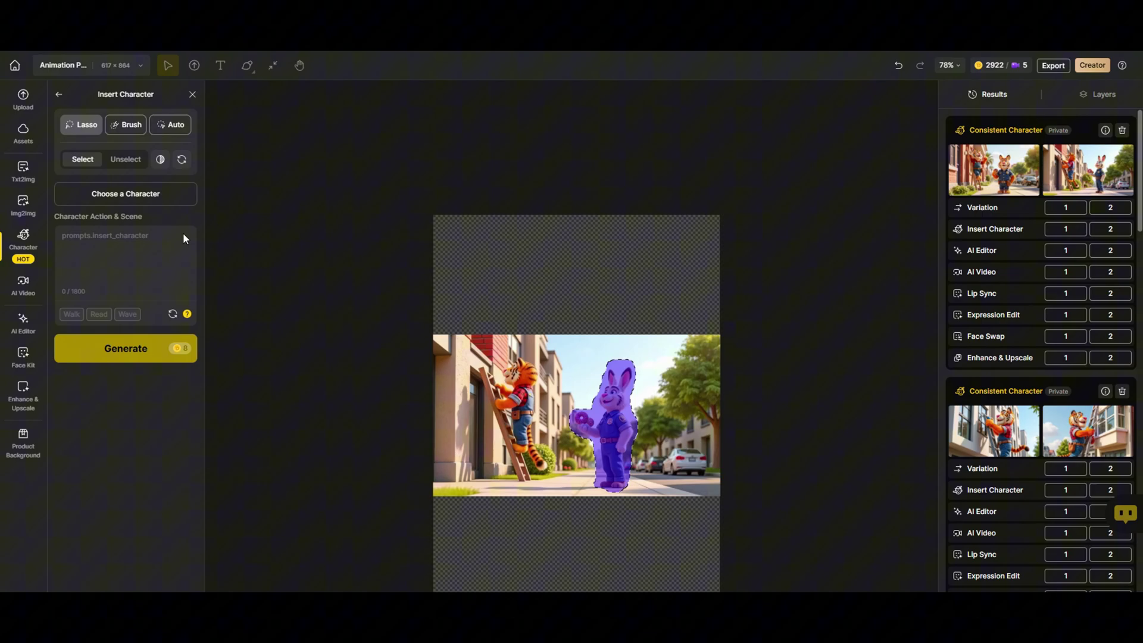
Step: Insert Bunny with a prompt of a police officer holding donuts, looking up at Handy Tiger on the ladder, and enlarge the first result
left_click(115, 195)
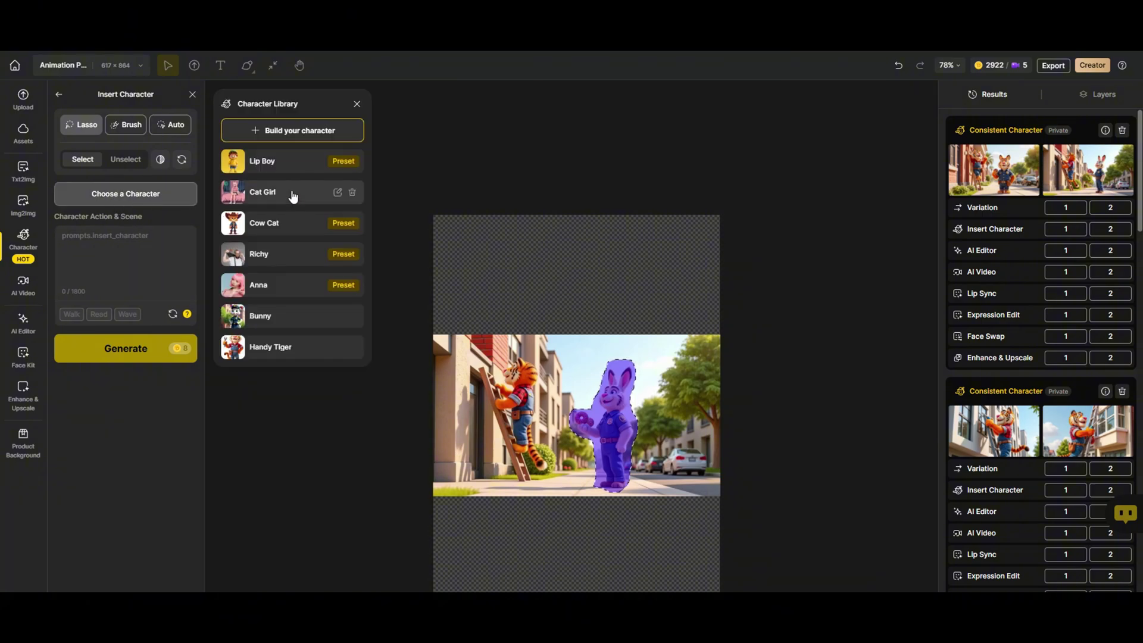
left_click(262, 321)
type("A Police Officer Bunny, in full uniform, walks along the sidewalk near the entrance of an apartment building, holding a bunch of donuts in one hand. She pauses mid-step, looking up at the Handyman Tiger on the wooden ladder as he works on fixing a broken window")
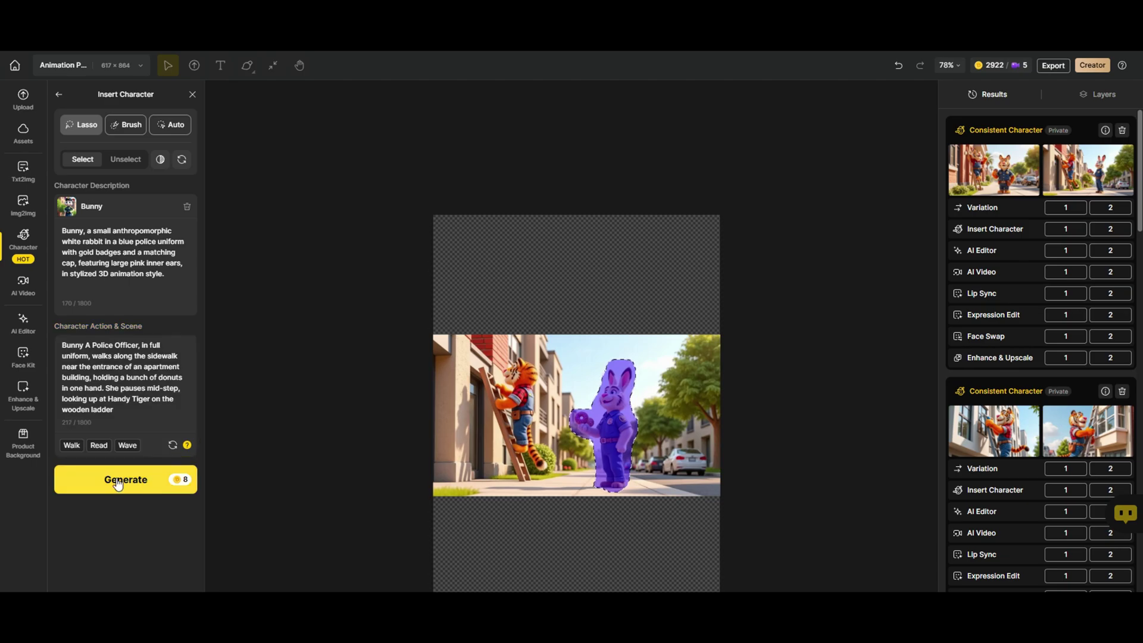
left_click(119, 484)
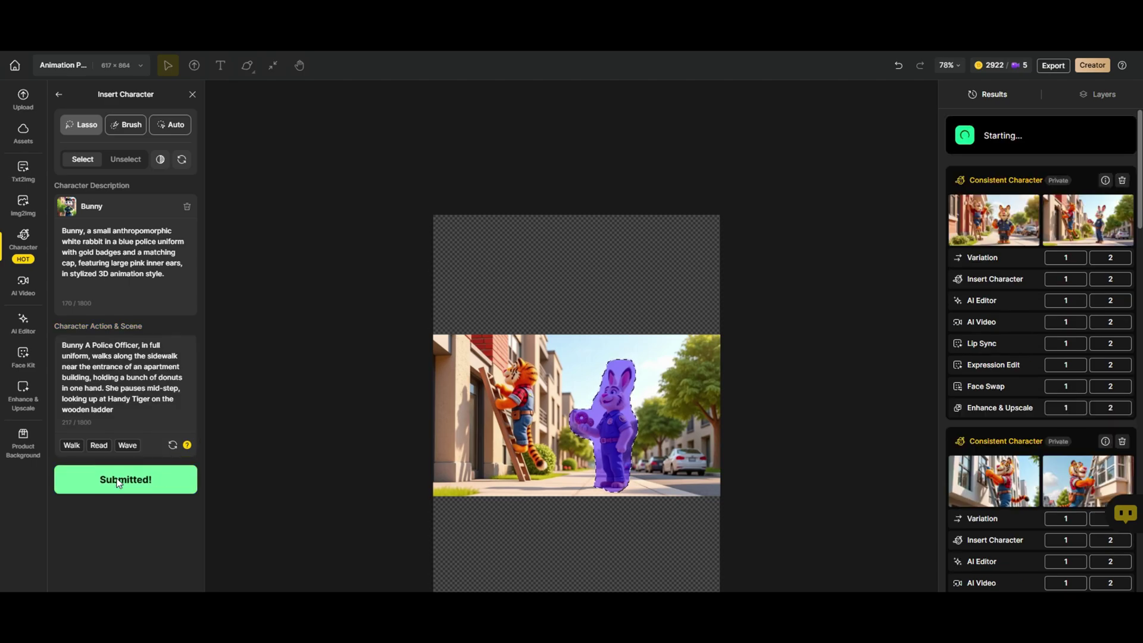
mouse_move(1000, 248)
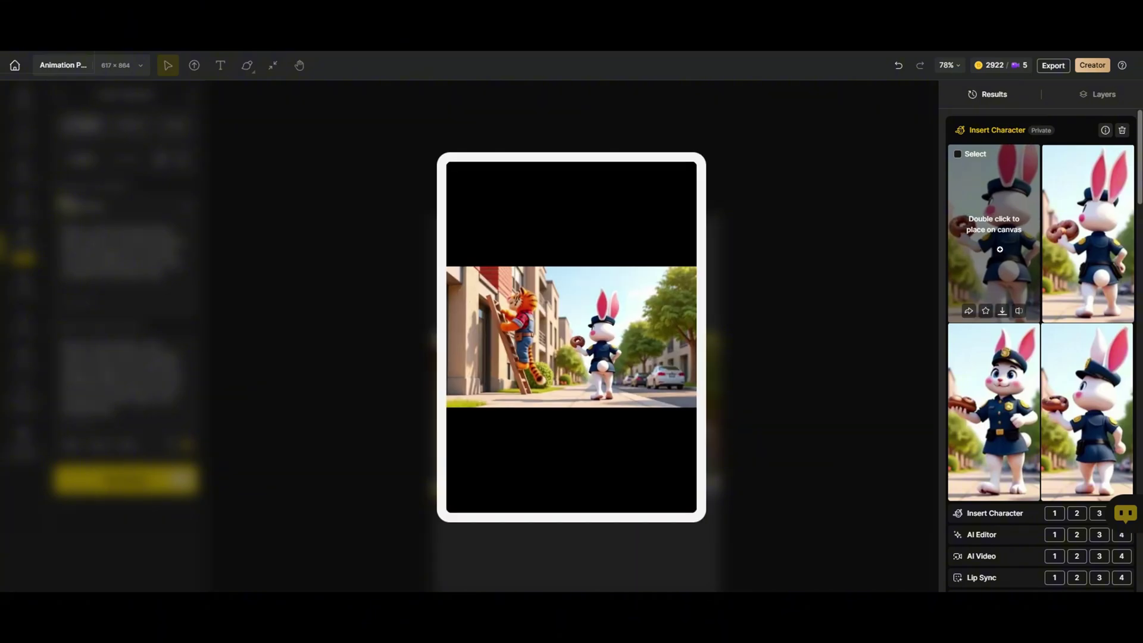
left_click(998, 248)
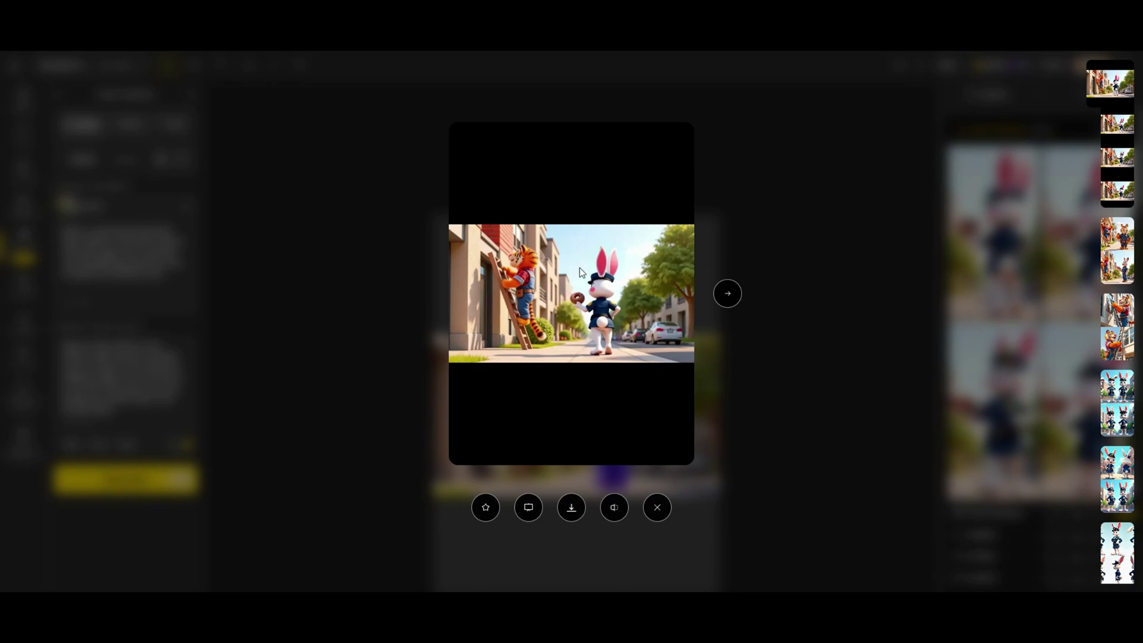
Step: Compare the remaining enlarged Bunny insertion results and download the fourth one as a PNG at 1x upscale
left_click(727, 293)
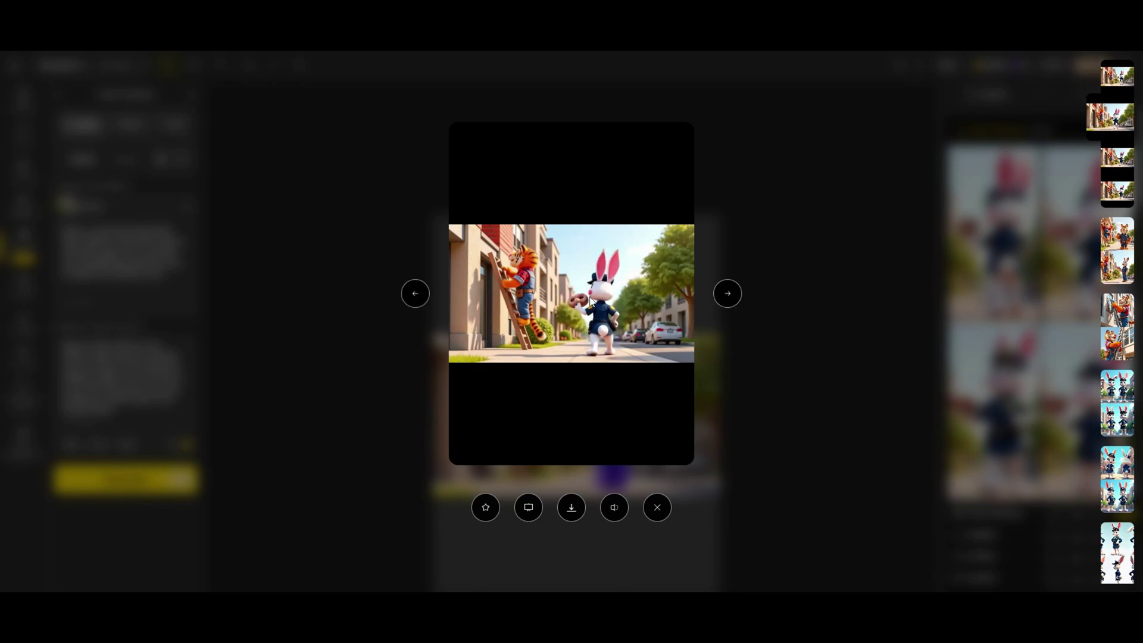
left_click(728, 296)
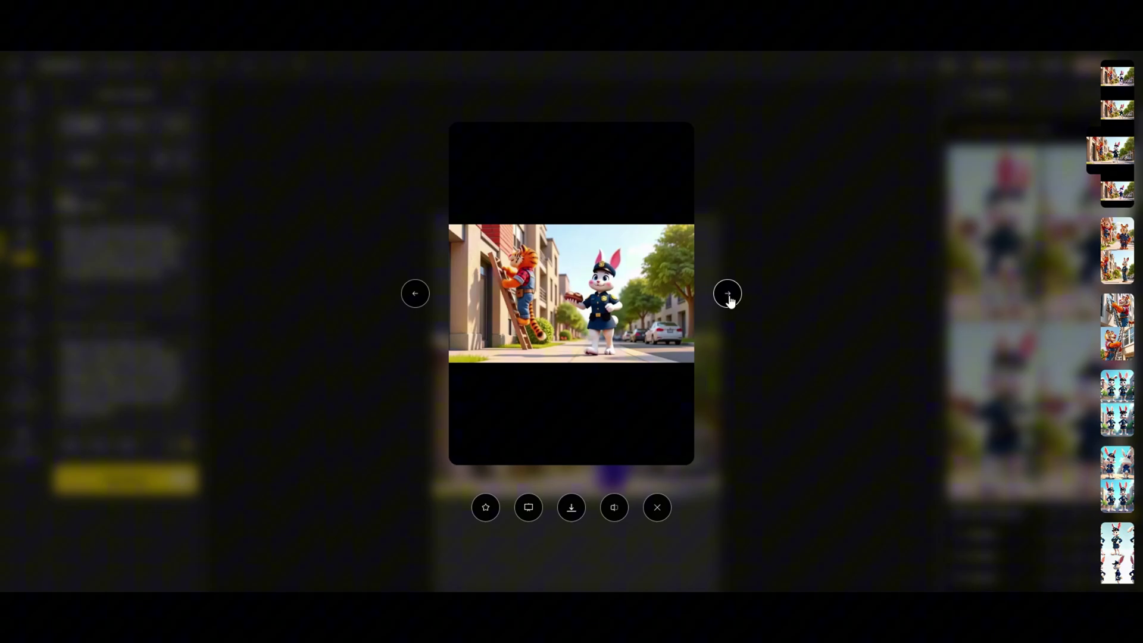
left_click(727, 294)
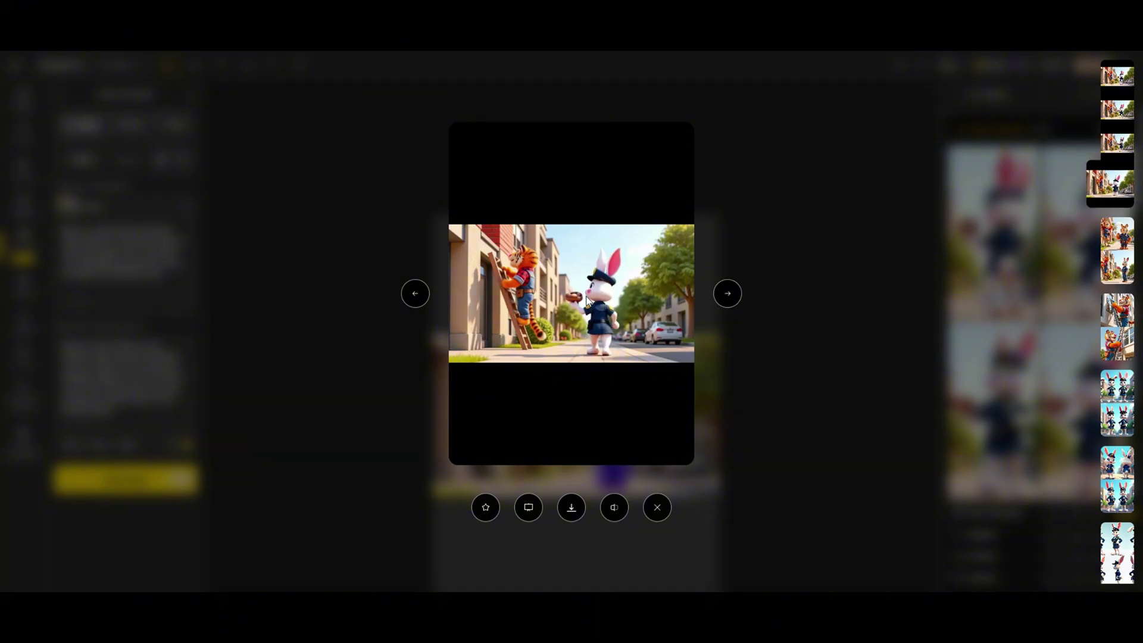
left_click(570, 510)
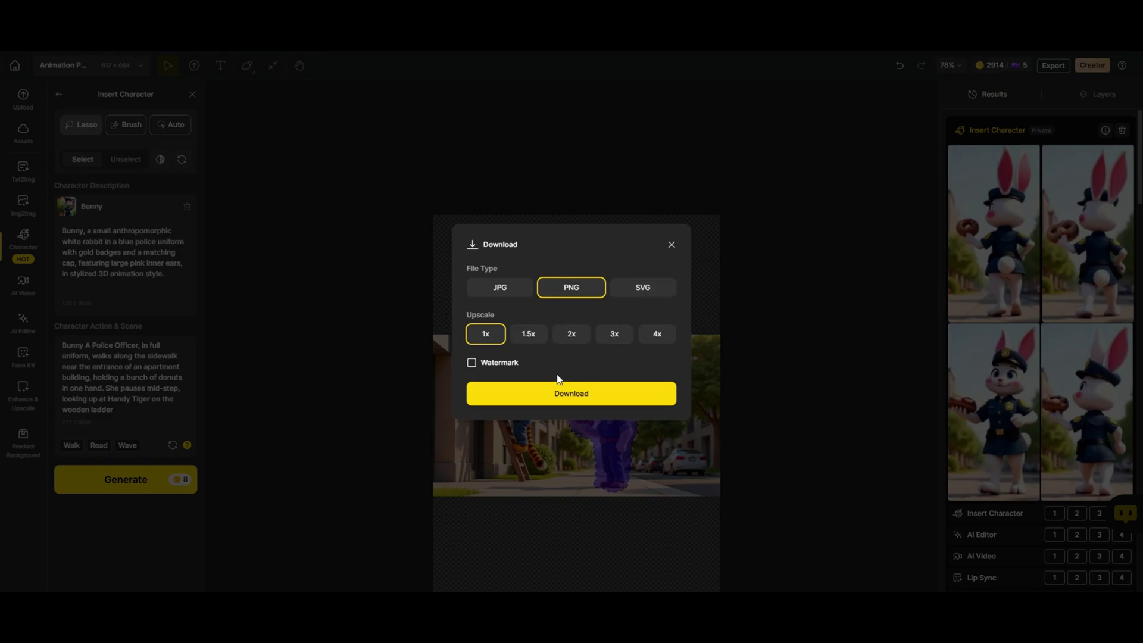
left_click(565, 395)
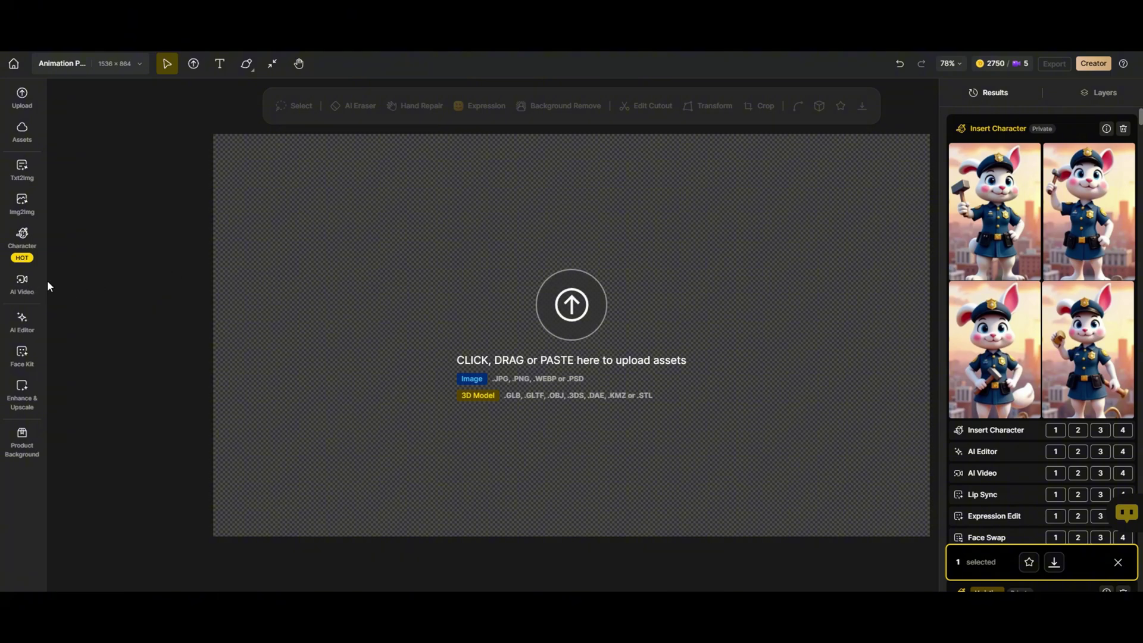
Step: Set up an image-to-video generation and load the Handy Tiger scene image as its start frame
mouse_move(21, 286)
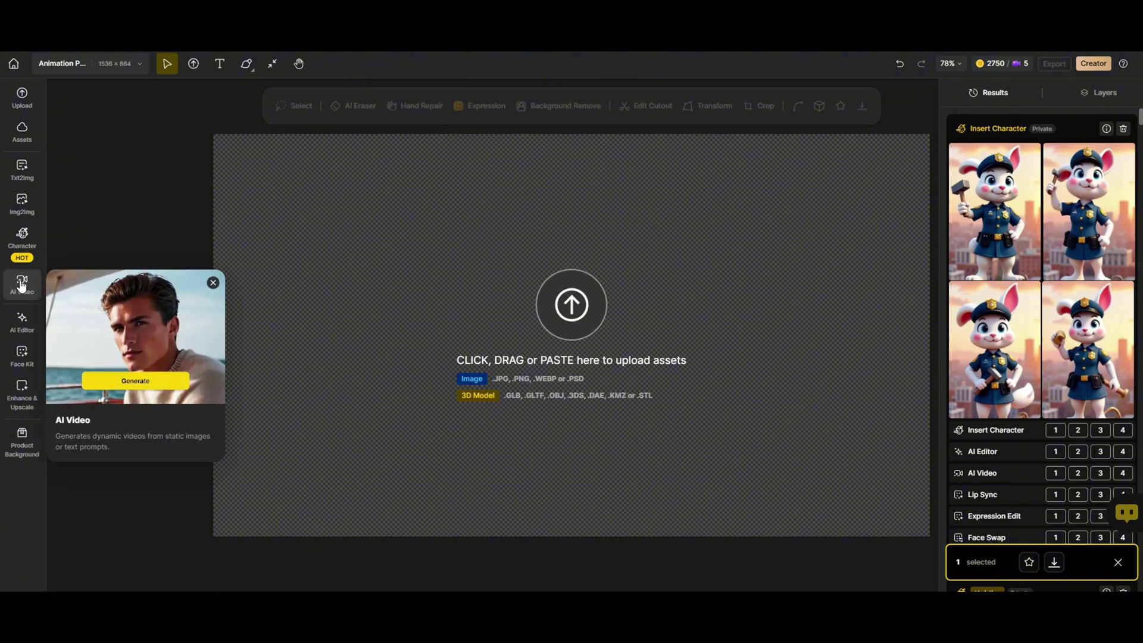
left_click(22, 287)
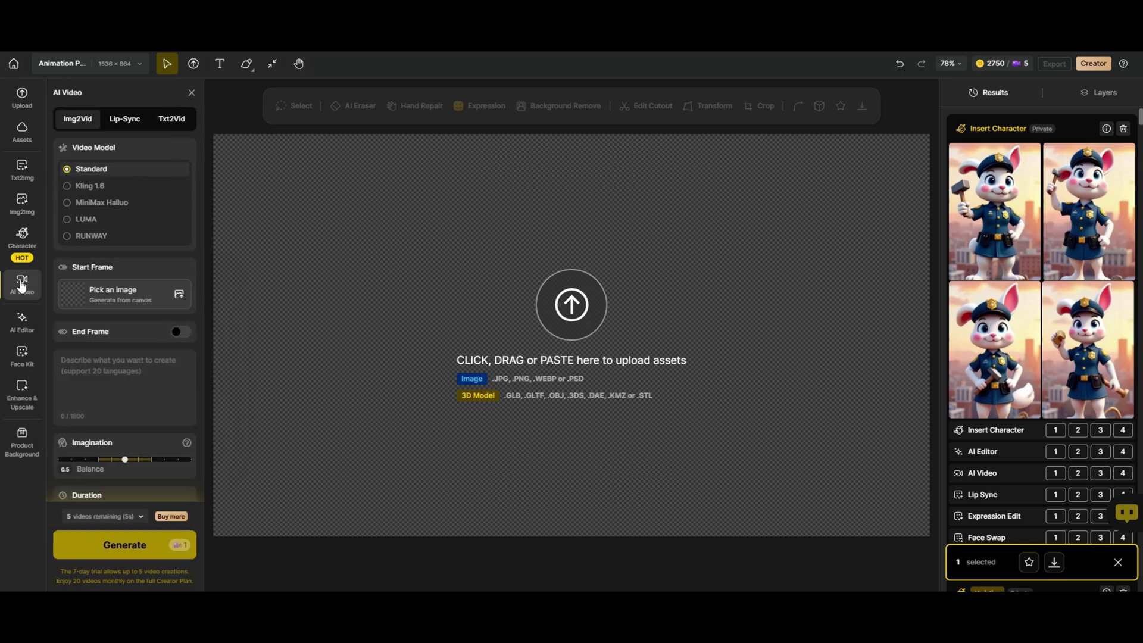
mouse_move(98, 178)
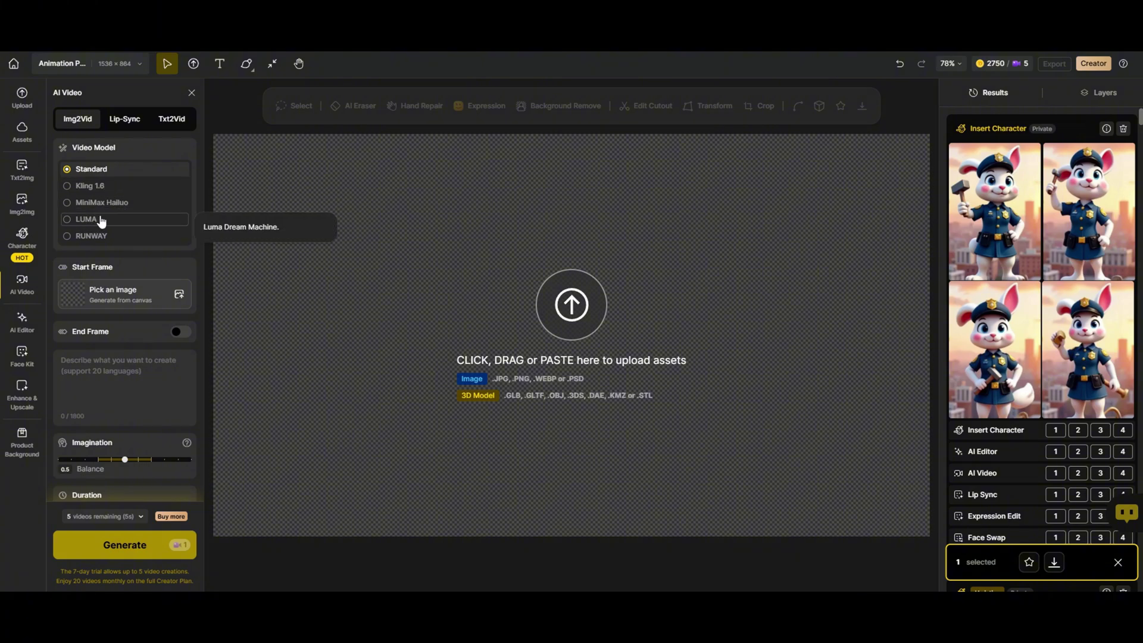
mouse_move(88, 238)
scroll(93, 239, "down", 1)
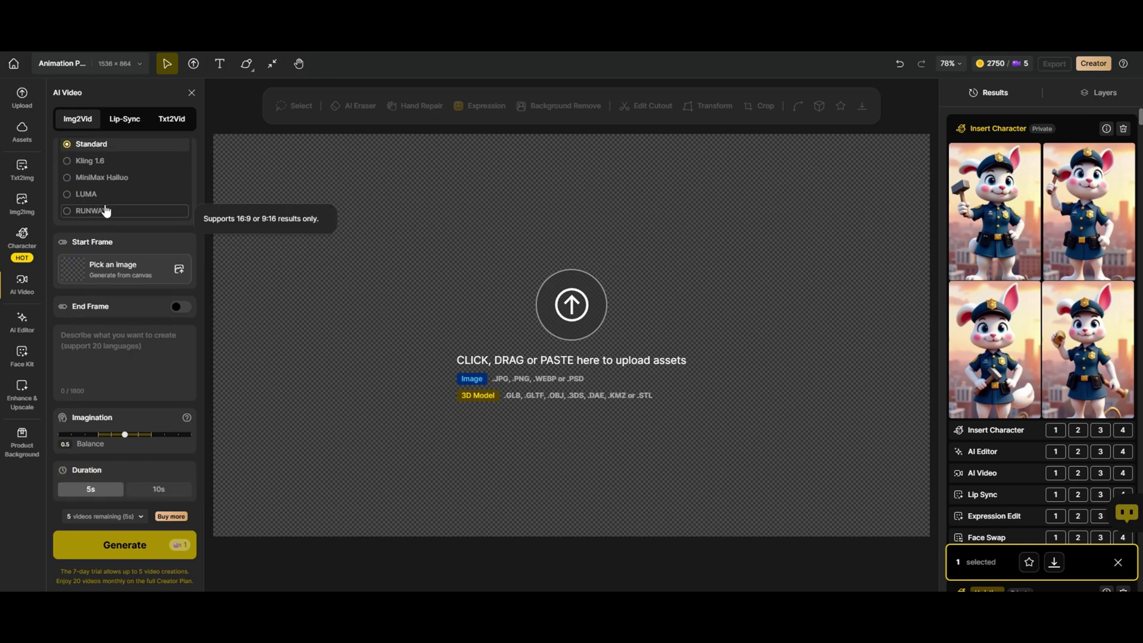
left_click(178, 271)
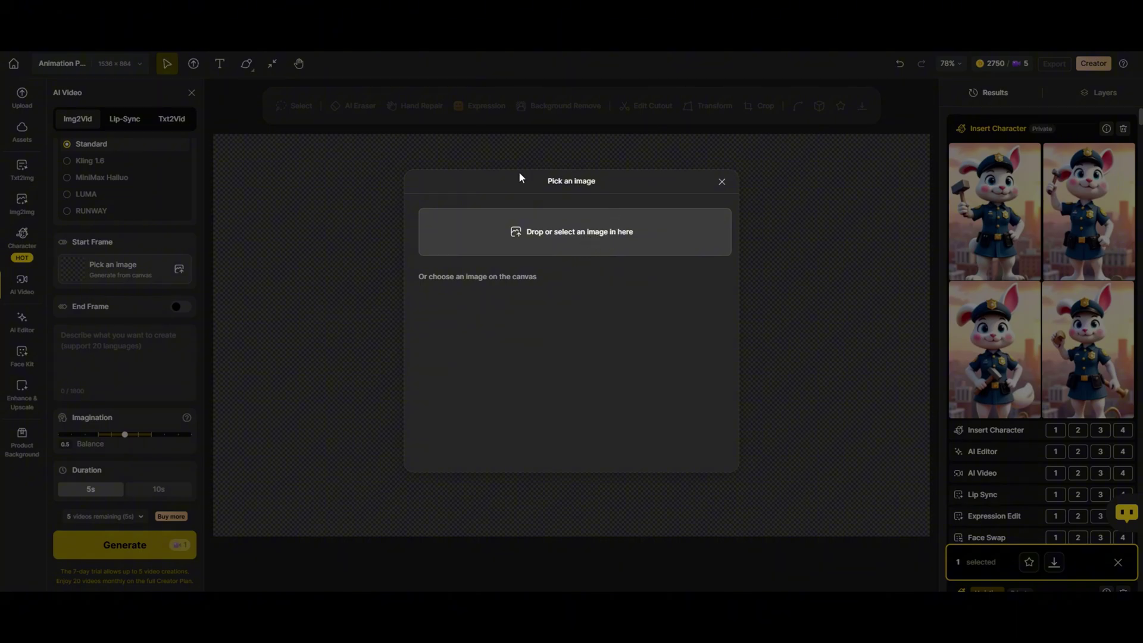
left_click(541, 247)
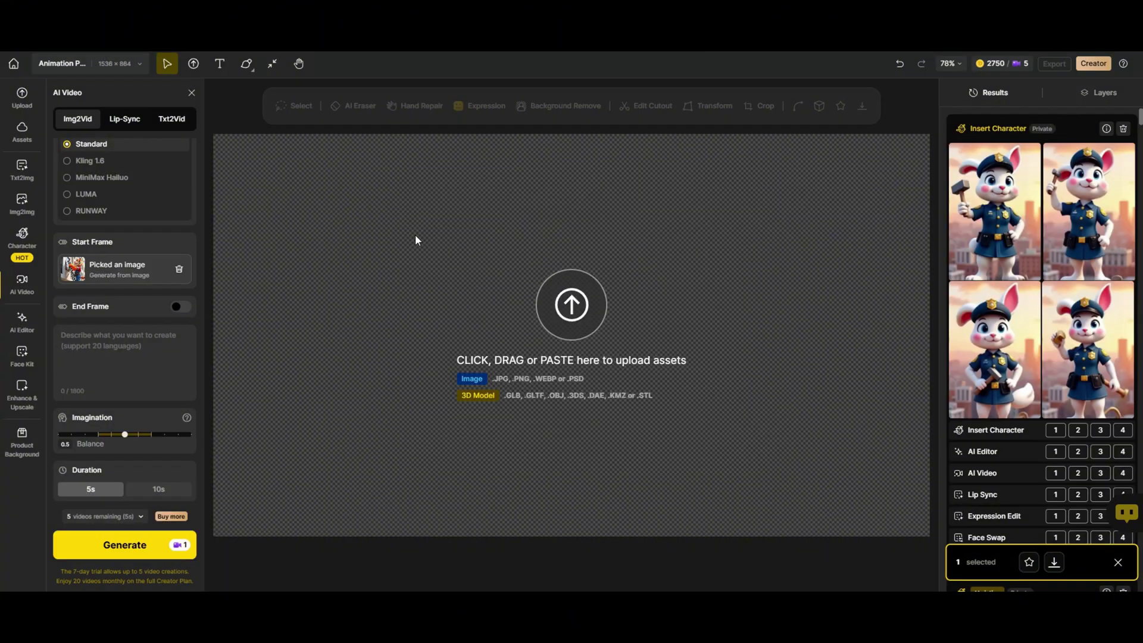
Step: Generate a video with Kling 1.6 from the pasted prompt of Handy Tiger fixing the window on a ladder, and play the result
left_click(92, 356)
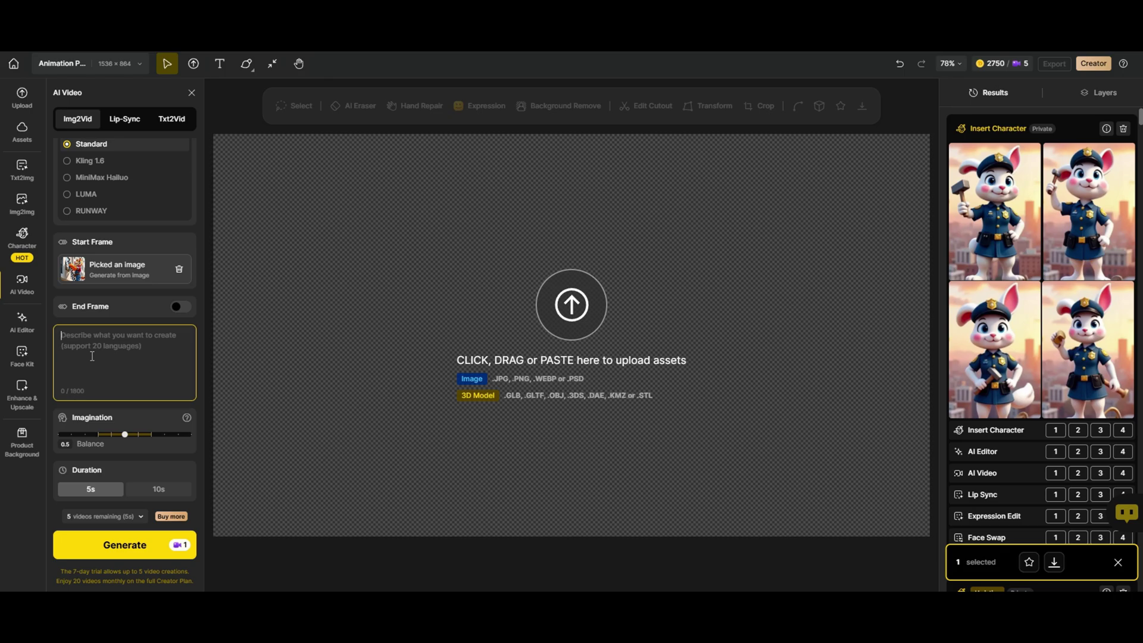
left_click(66, 161)
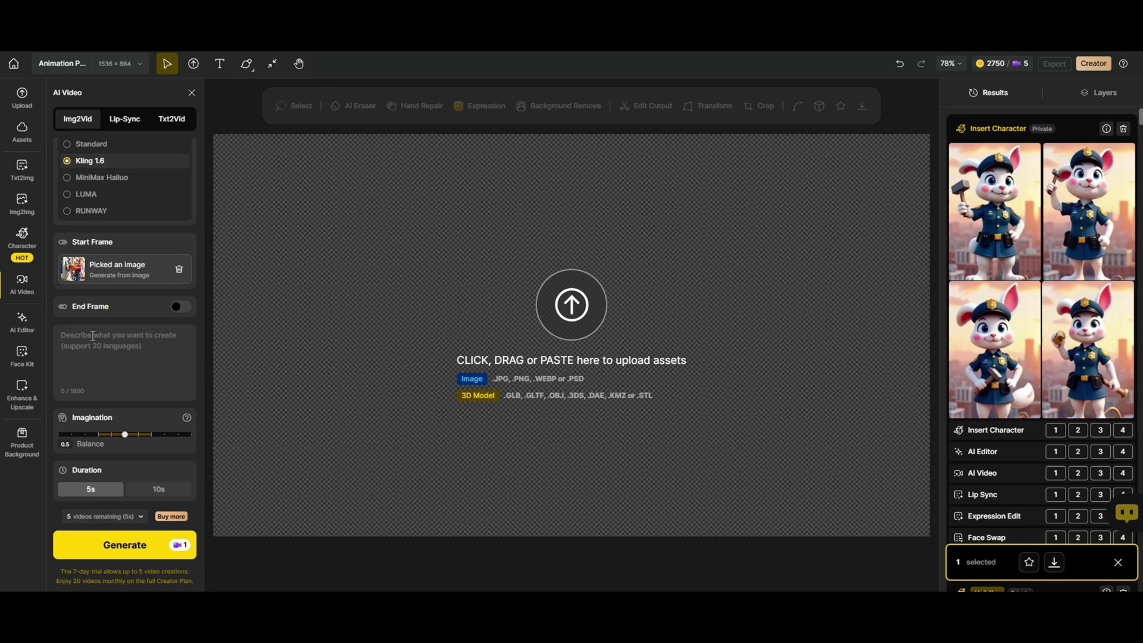
left_click(71, 341)
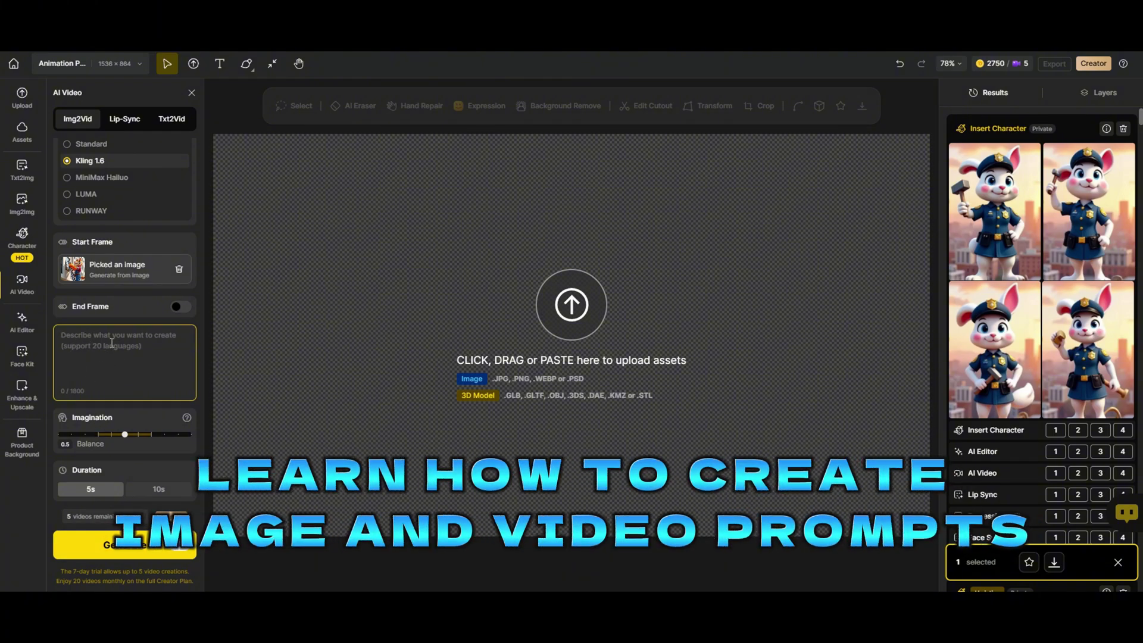
key("ctrl+v")
scroll(148, 377, "down", 3)
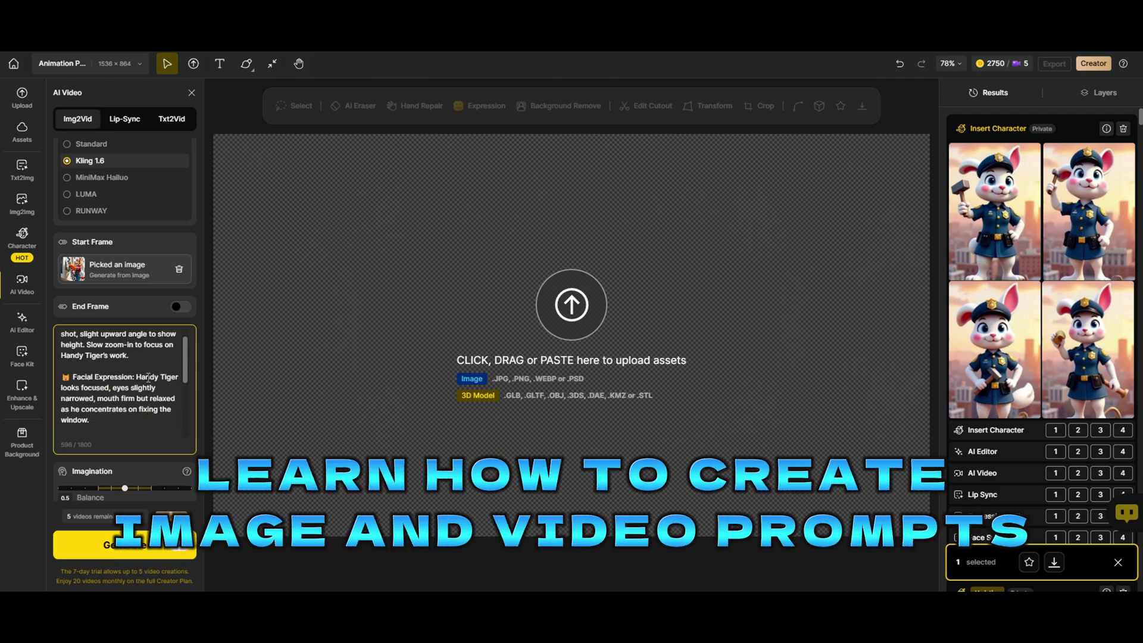
scroll(148, 377, "up", 1)
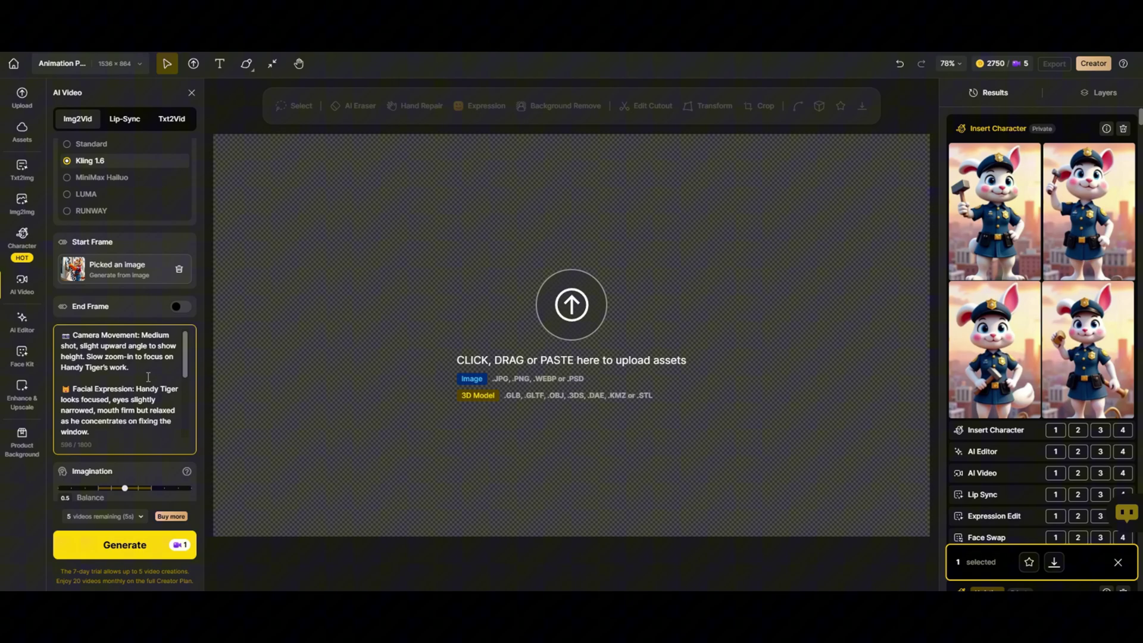
scroll(148, 377, "down", 5)
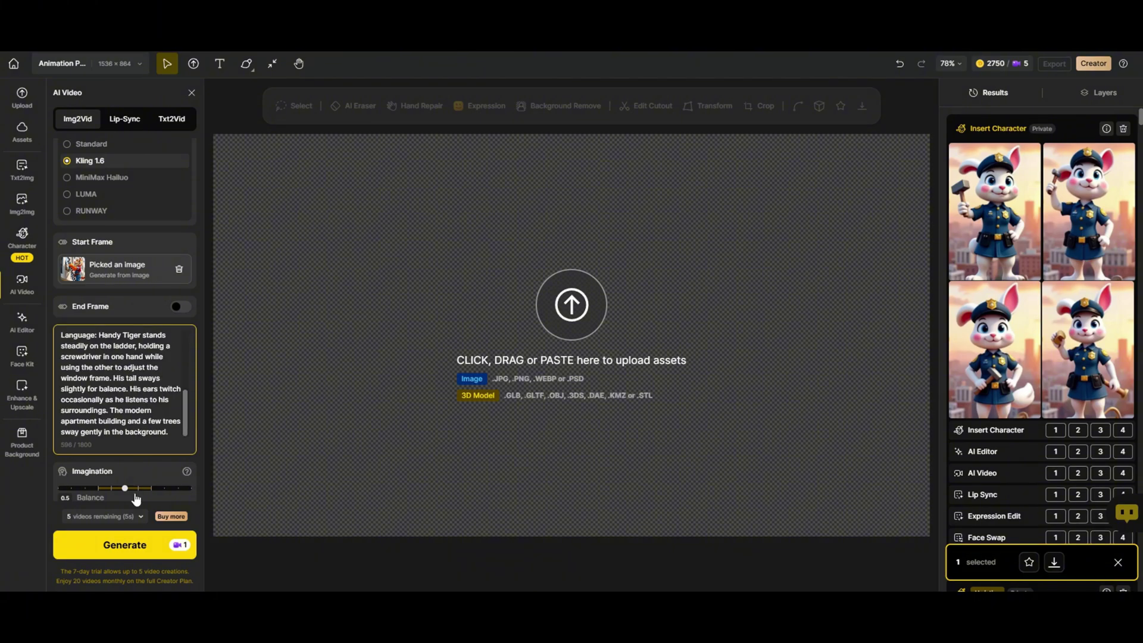
left_click(125, 546)
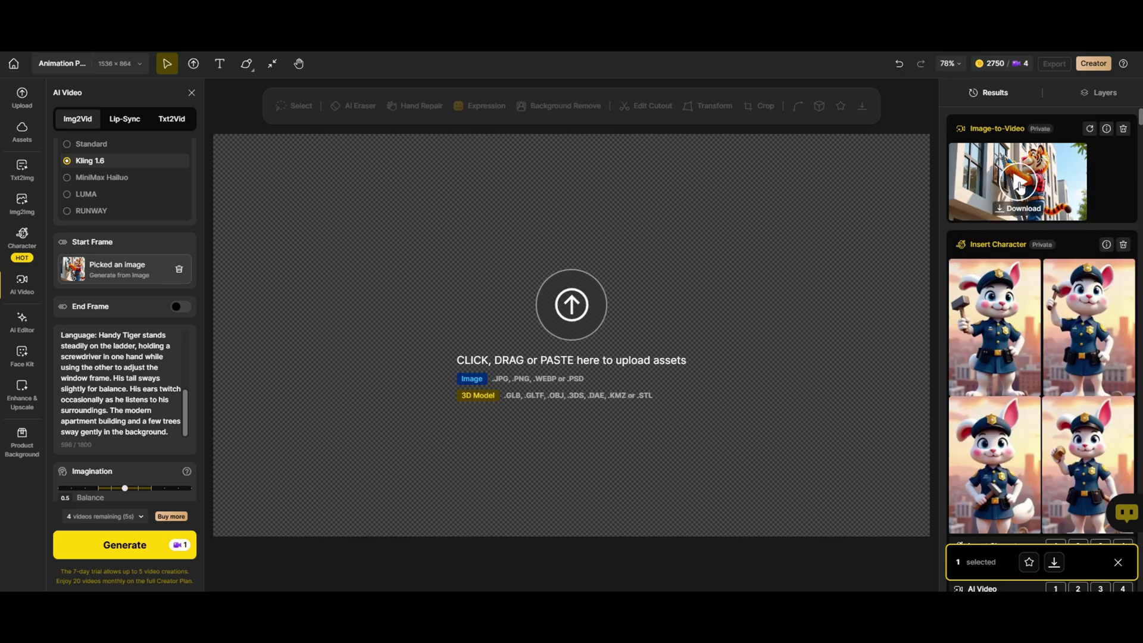
left_click(1019, 183)
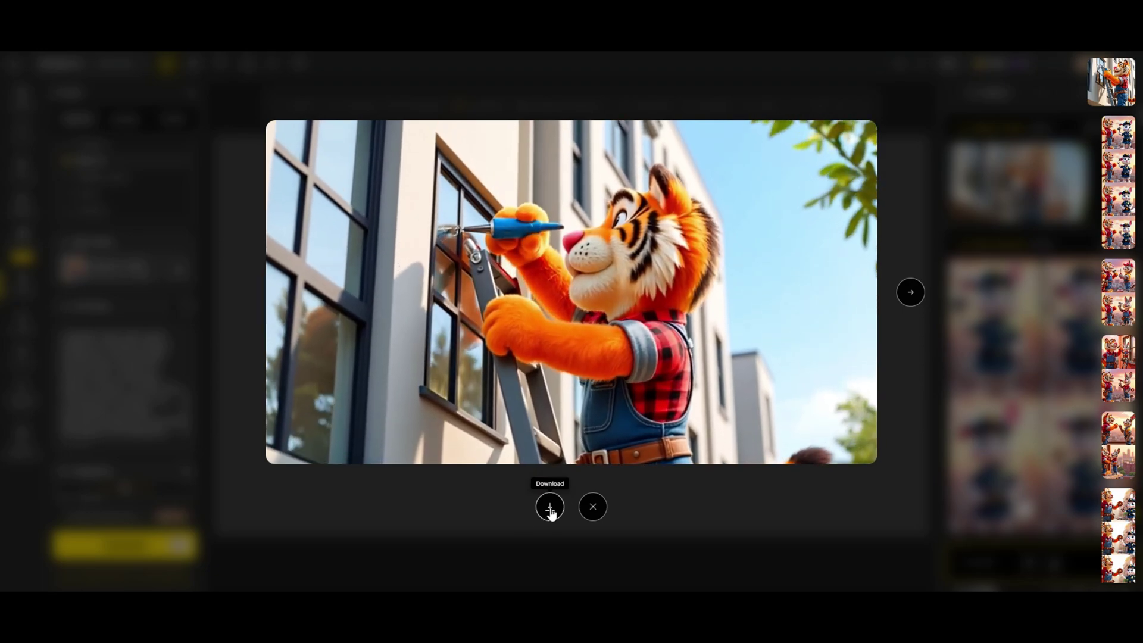
Step: Generate a video from the tiger and bunny scene with a prompt of Bunny walking with a chocolate donut and looking up at the Tiger
left_click(115, 410)
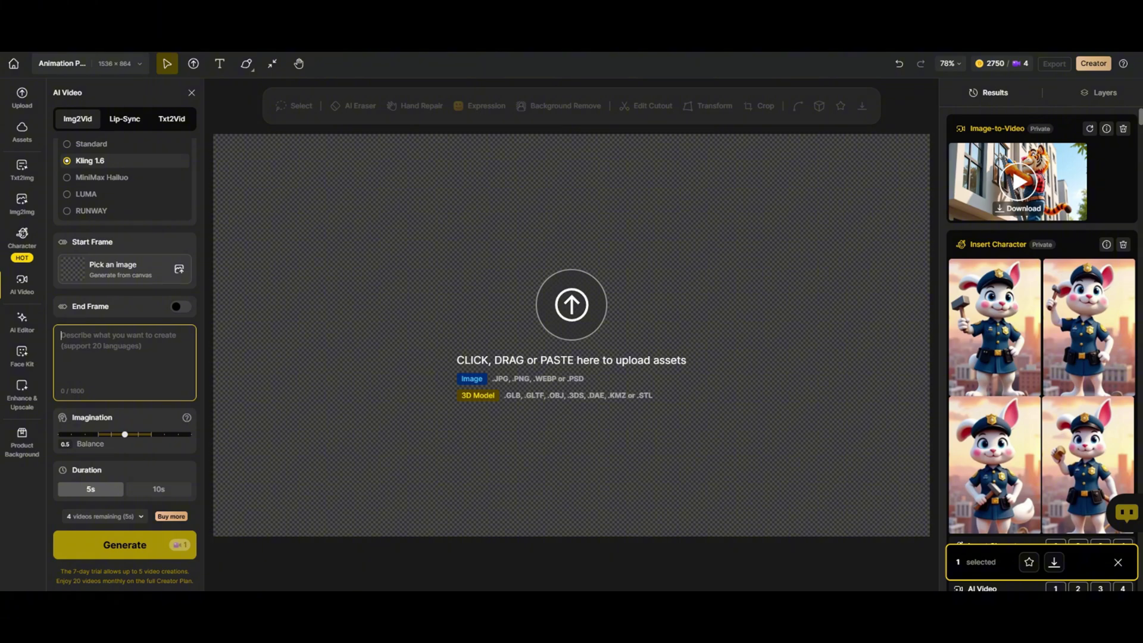
left_click(180, 272)
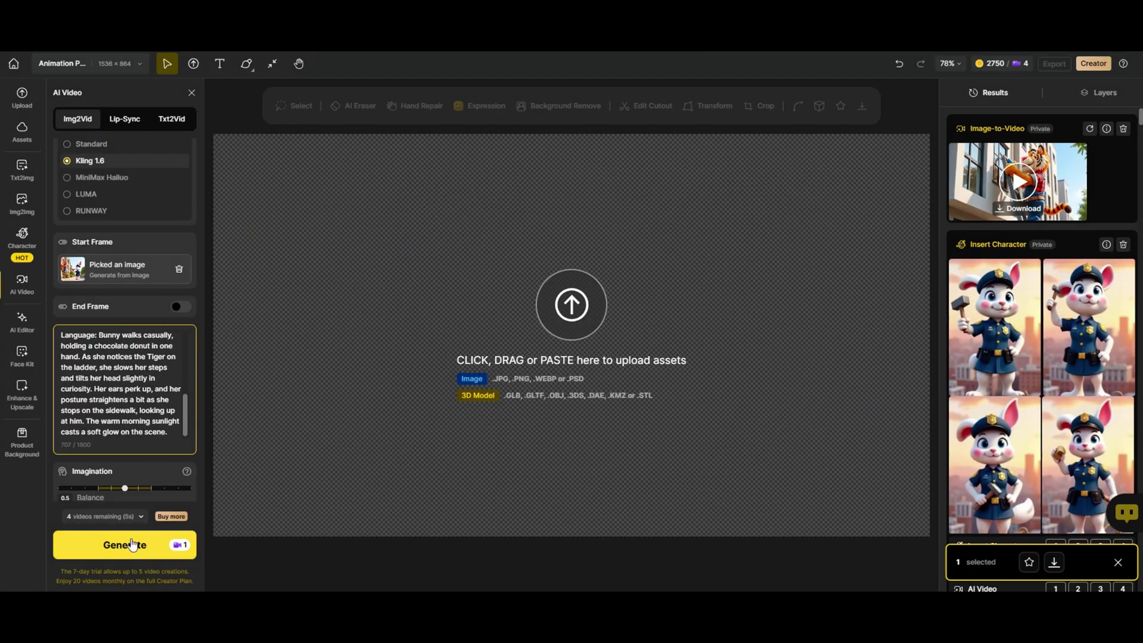
left_click(133, 544)
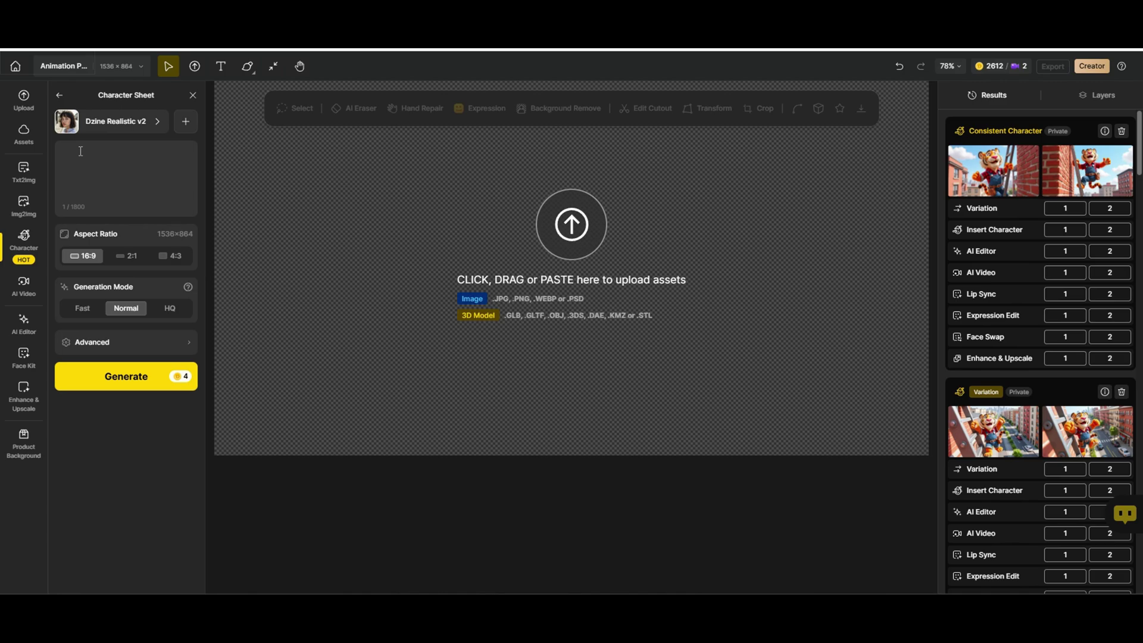
Step: Choose the FLUX.1 style for the character sheet and paste the prompt for a beautiful woman with long, flowing hair in four views
left_click(109, 121)
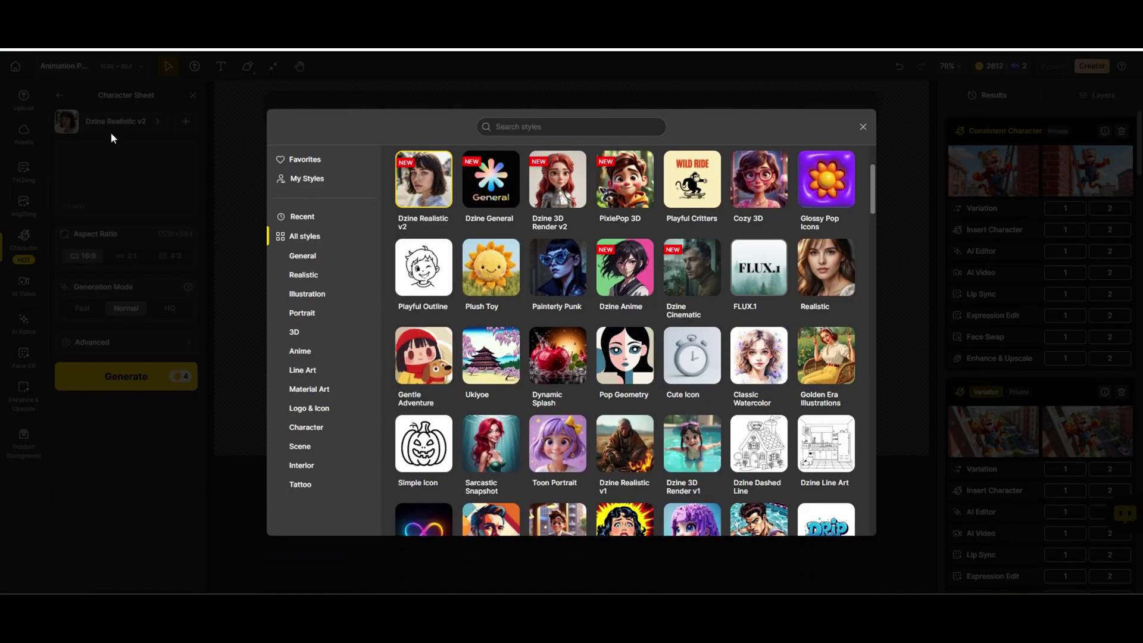
left_click(760, 270)
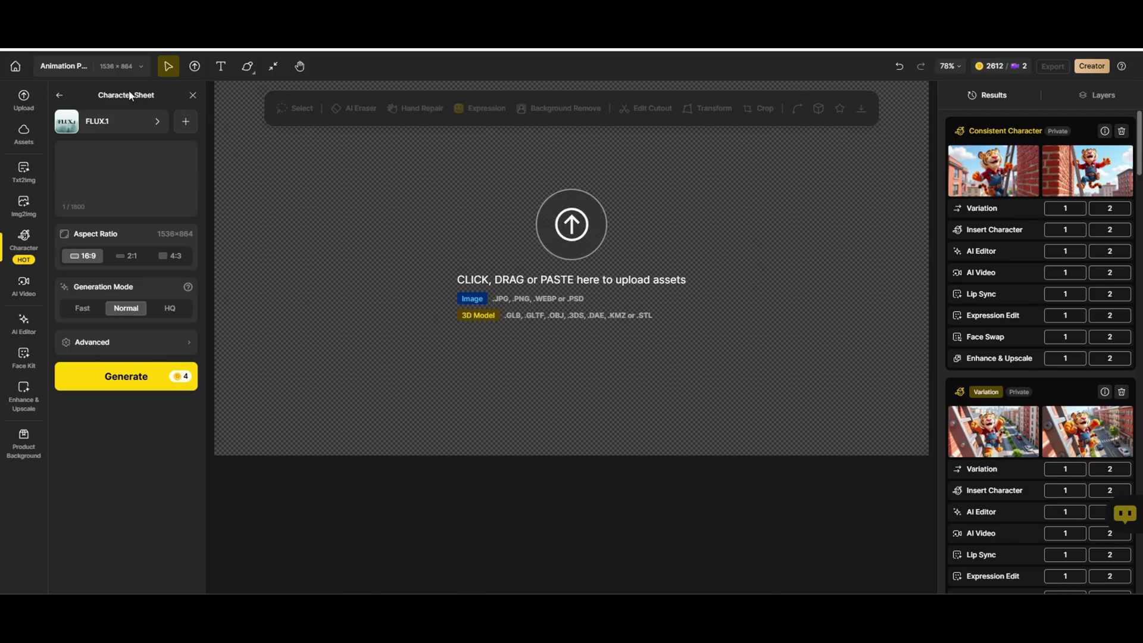
left_click(72, 152)
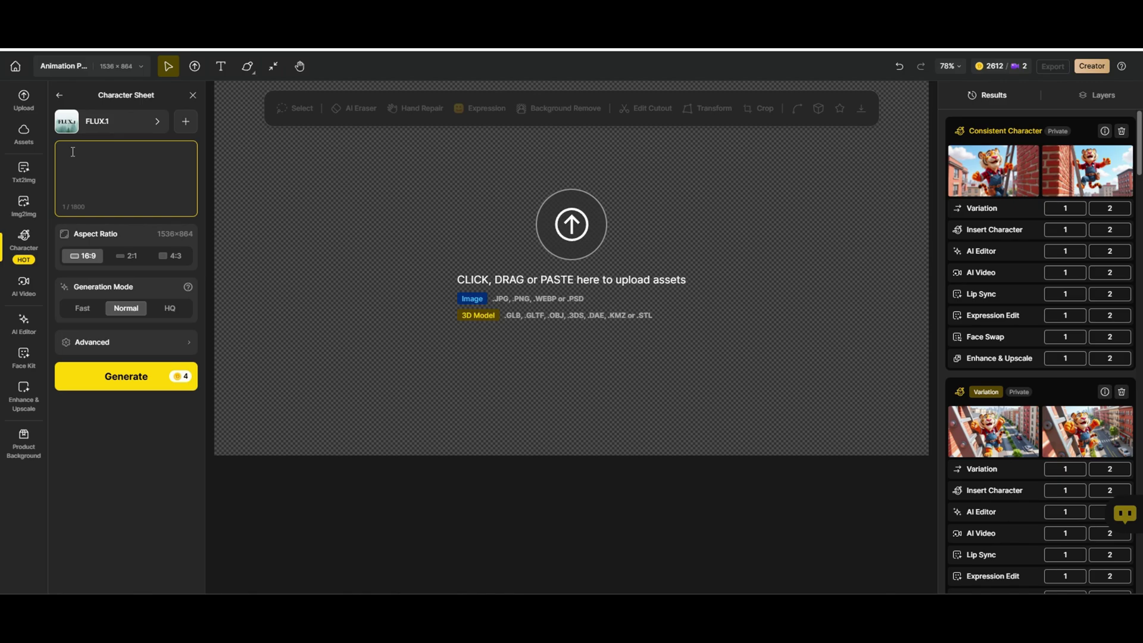
right_click(73, 152)
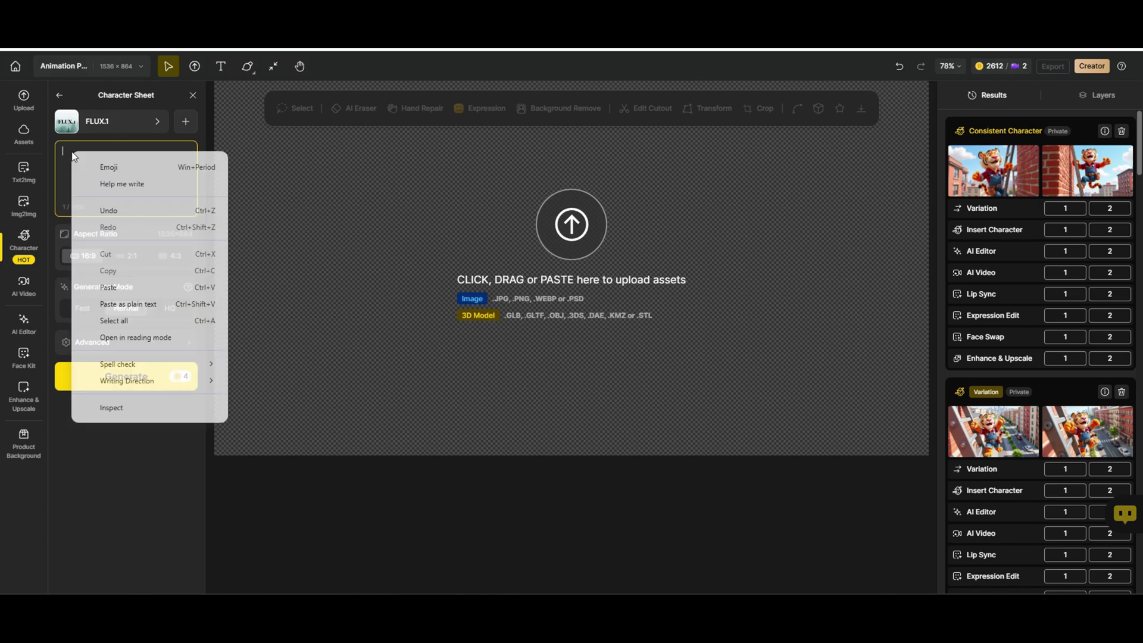
left_click(111, 291)
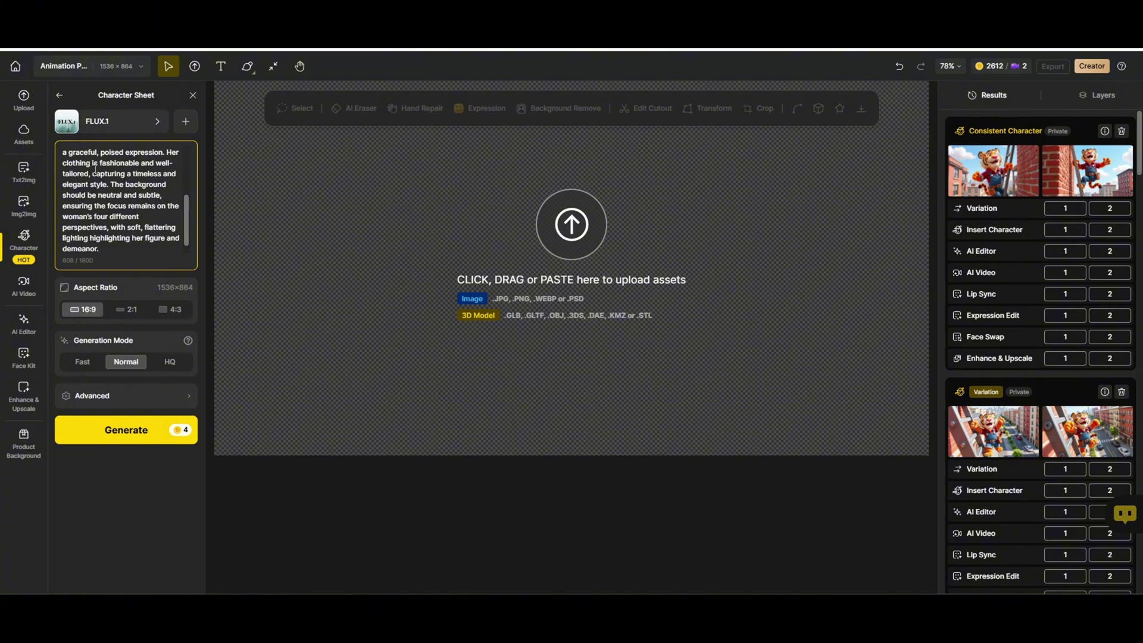
Step: Review the four-view prompt, generate the character sheet at 16:9 in Normal mode, and examine the enlarged results
scroll(97, 165, "up", 3)
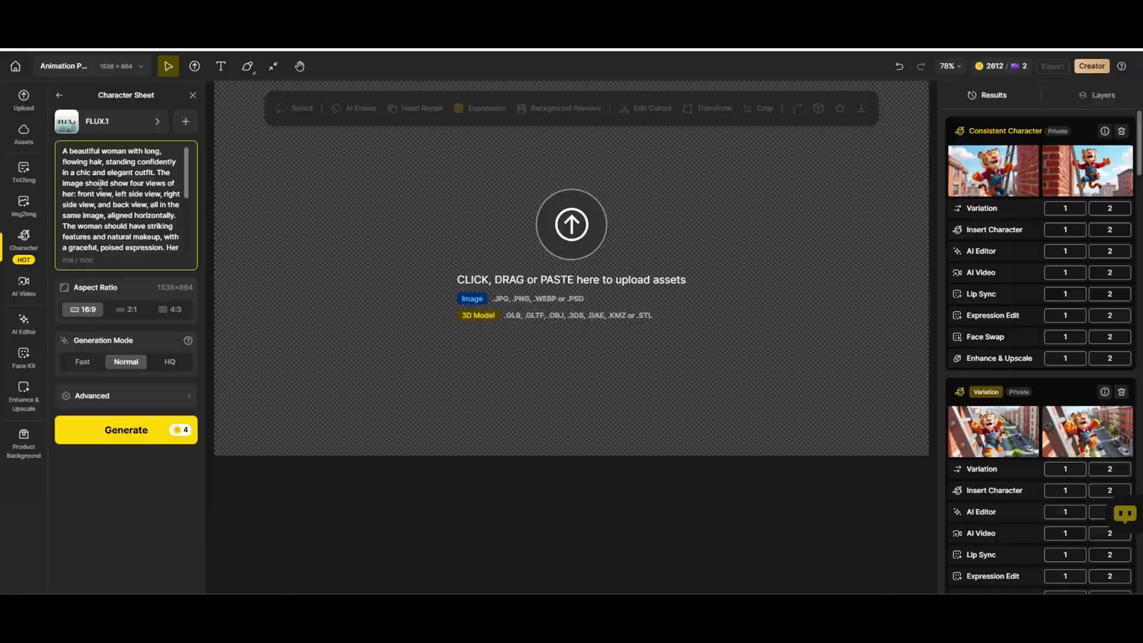
double_click(155, 194)
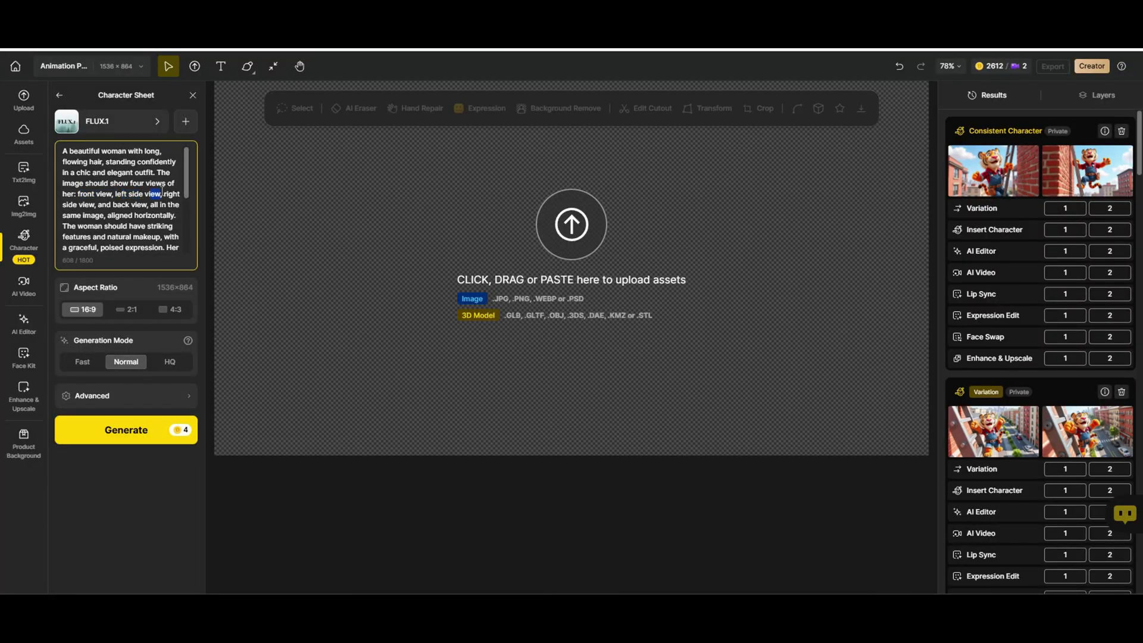
left_click(65, 203)
left_click(86, 312)
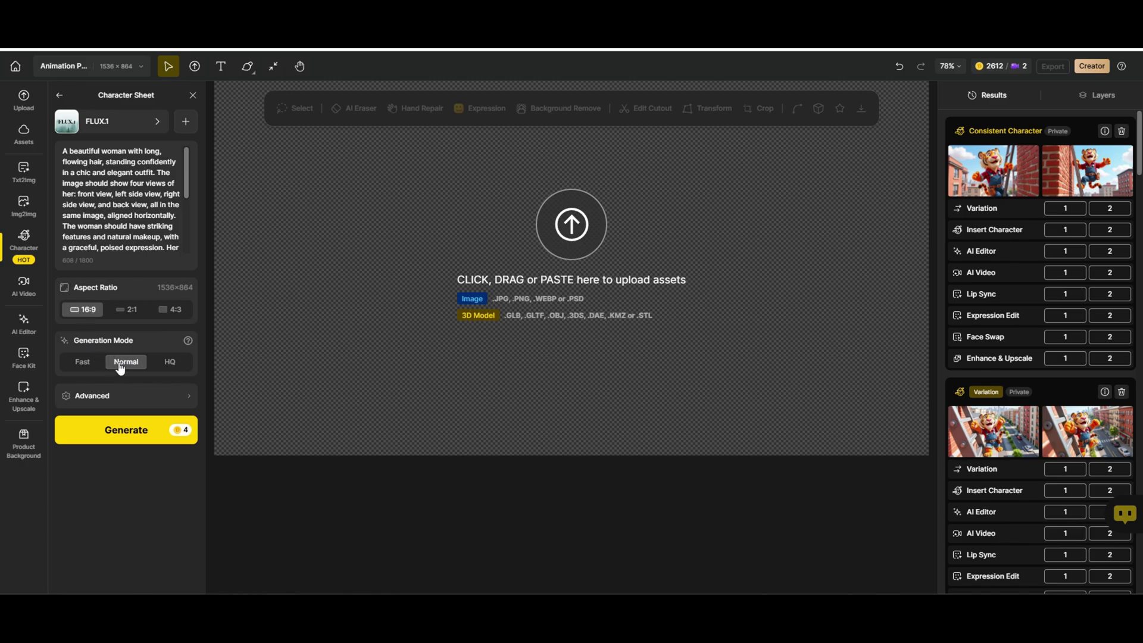
left_click(126, 429)
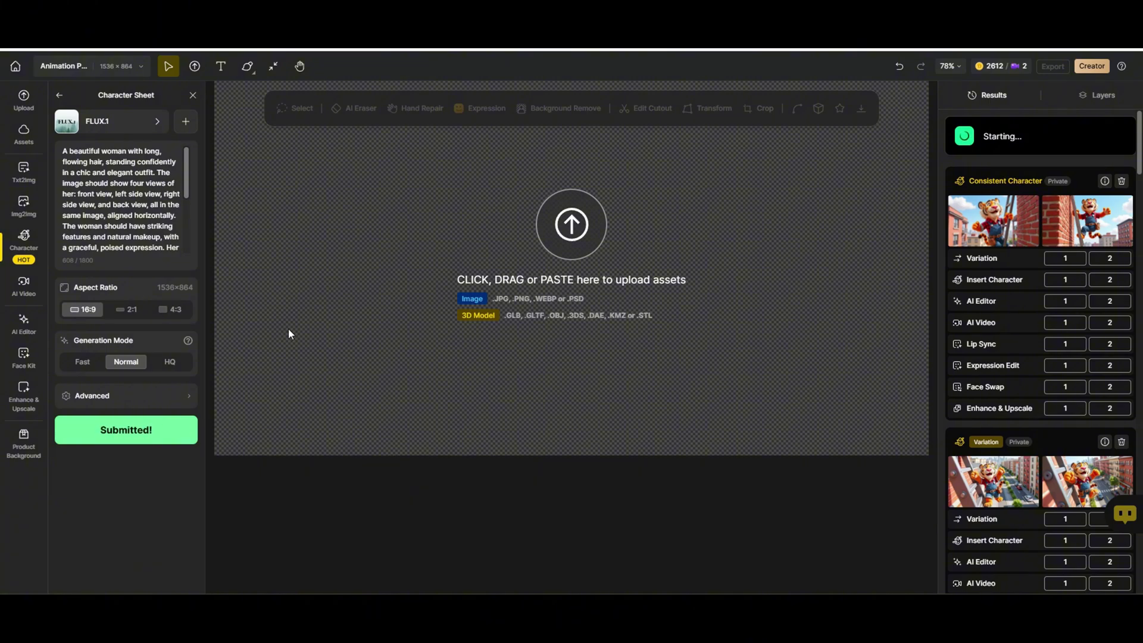
left_click(990, 170)
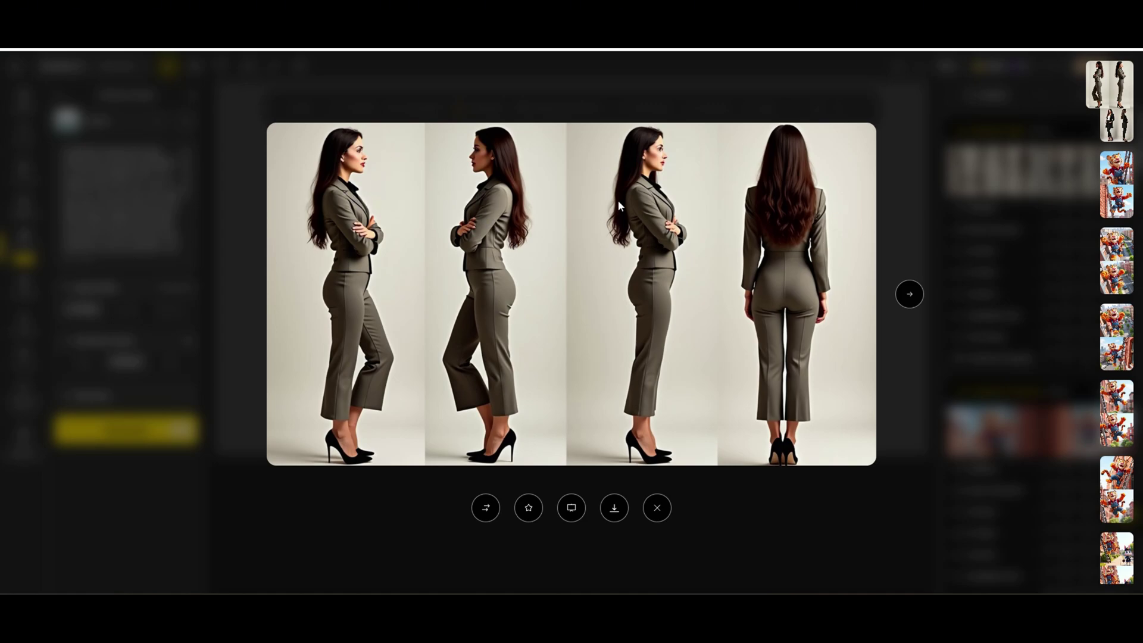
left_click(887, 286)
Step: Create variations of the second character sheet and compare both enlarged variation results
left_click(1110, 209)
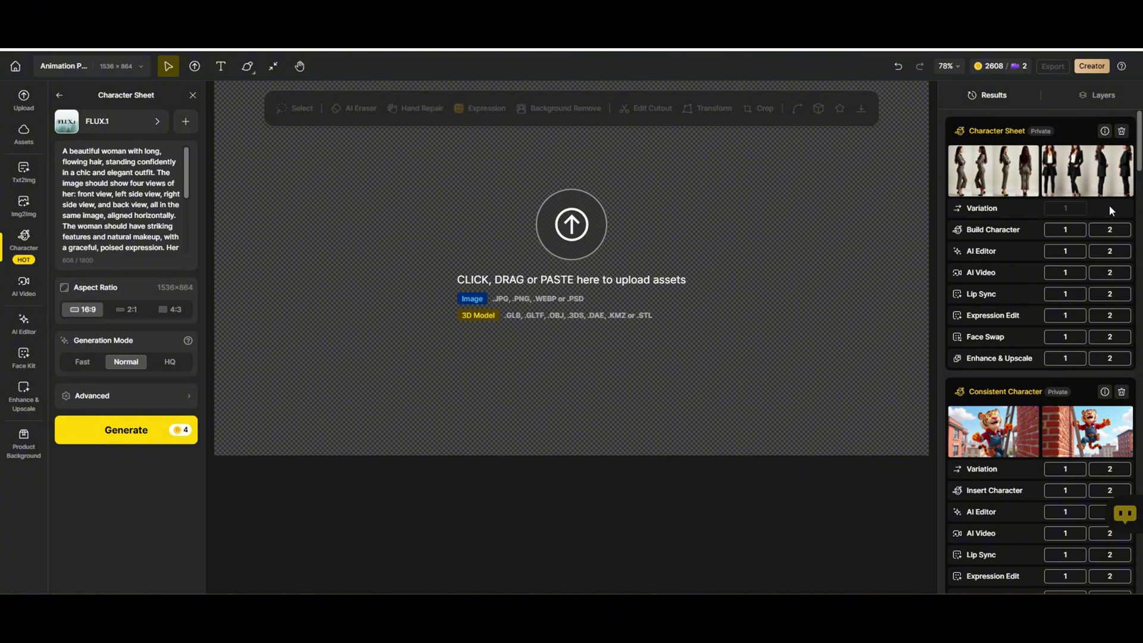
left_click(971, 171)
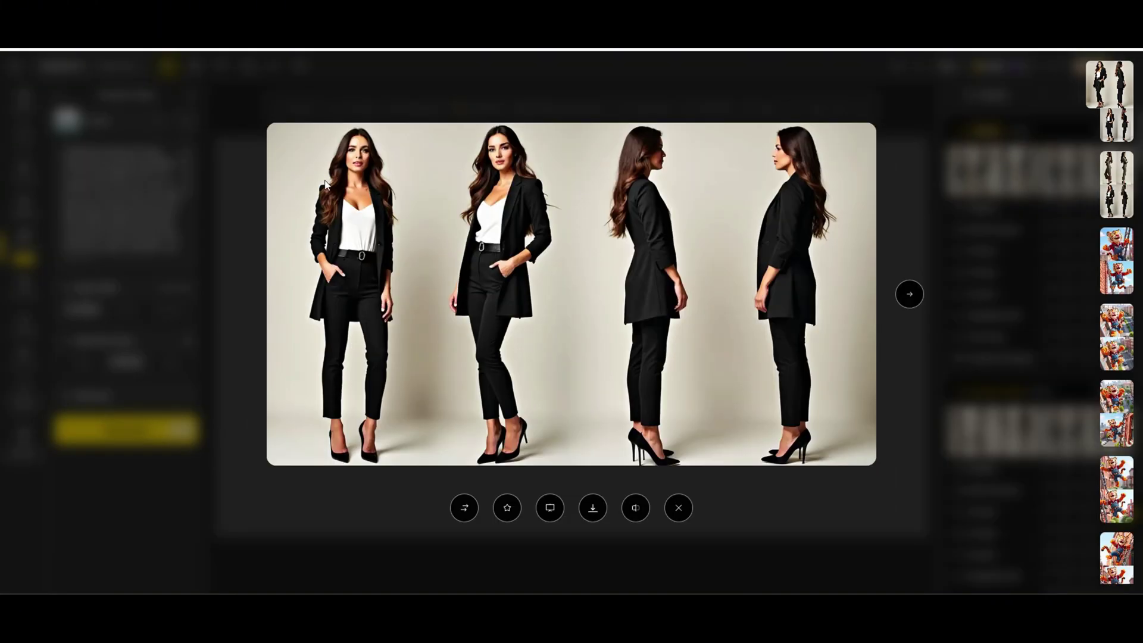
left_click(909, 293)
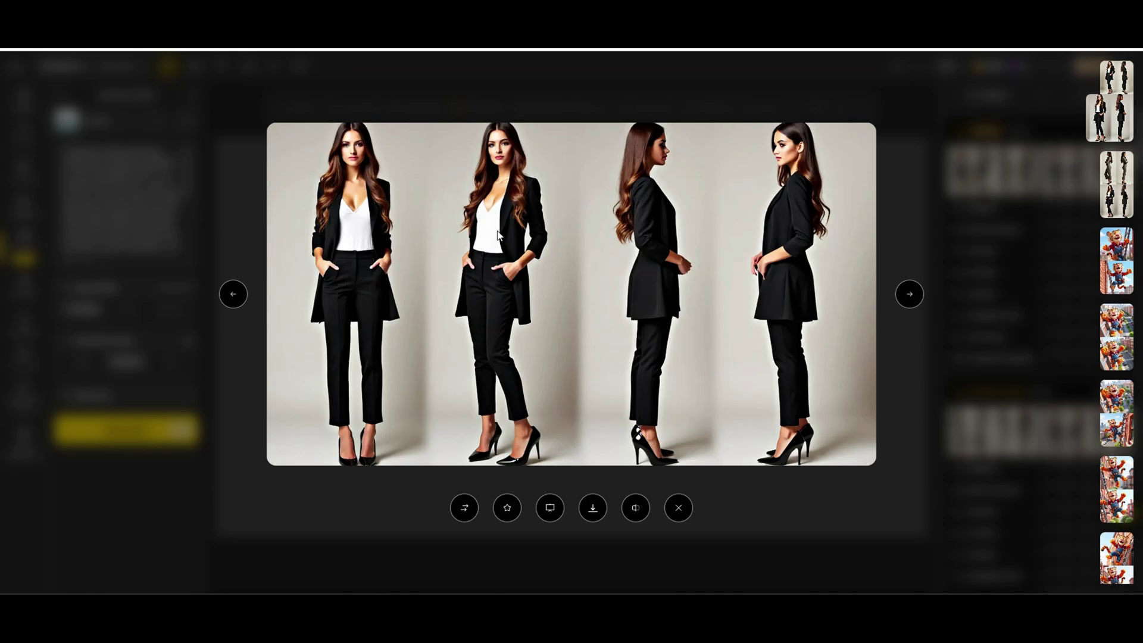
Step: Download the enlarged variation image, close its preview, and start building a character from the second variation
left_click(591, 509)
left_click(589, 398)
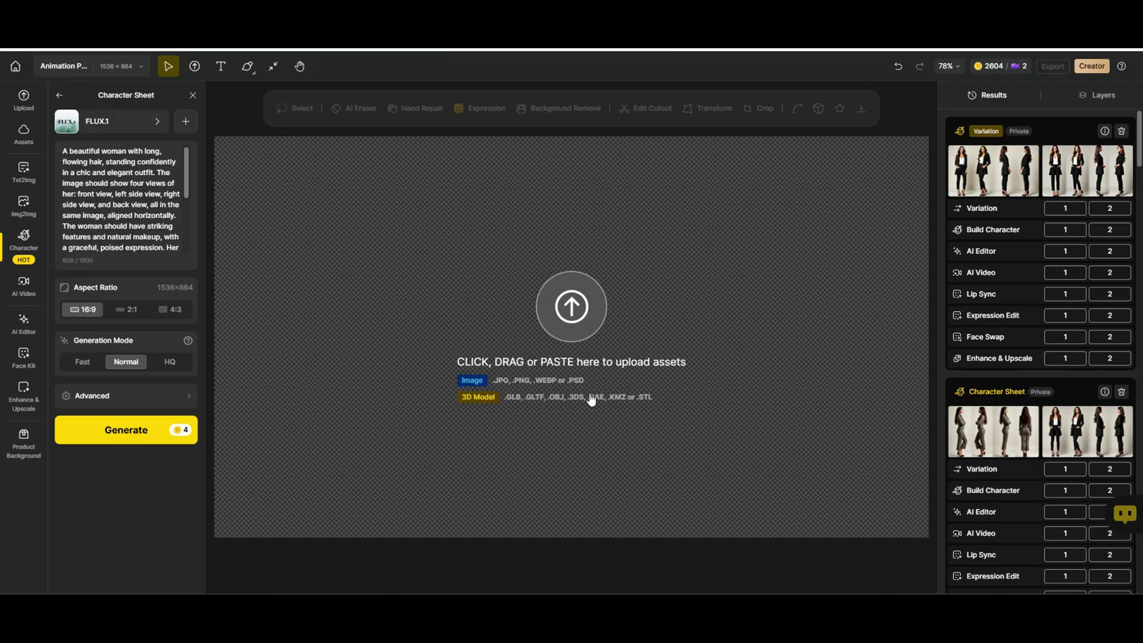
left_click(1105, 232)
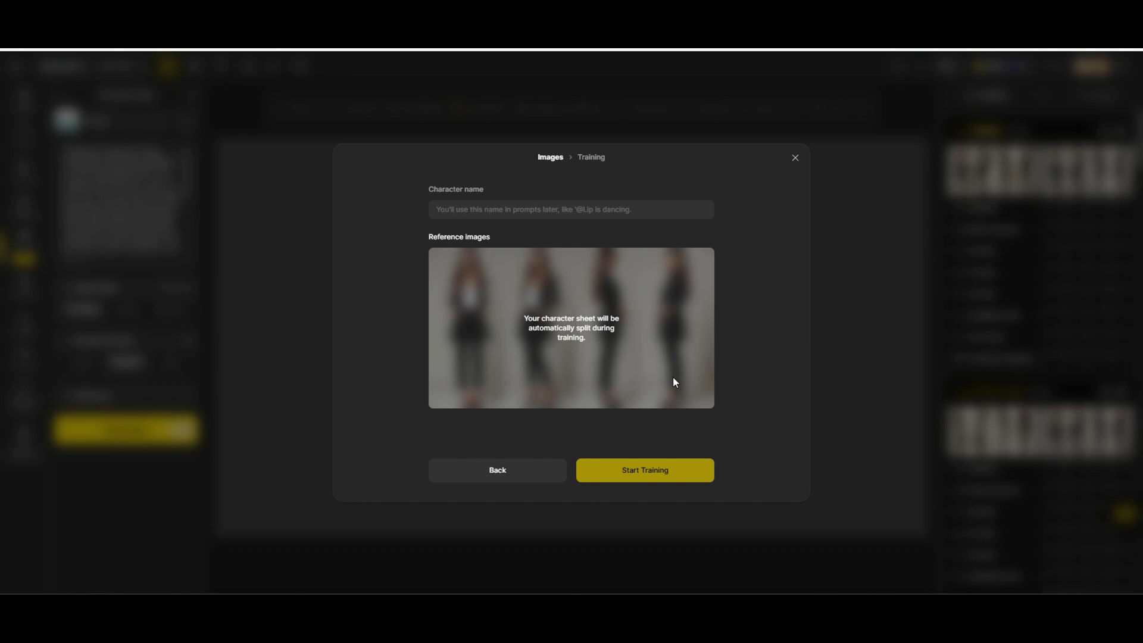
Step: Name the new character Emma, start training it from the character sheet, and close the training dialog
left_click(478, 211)
type("Emma")
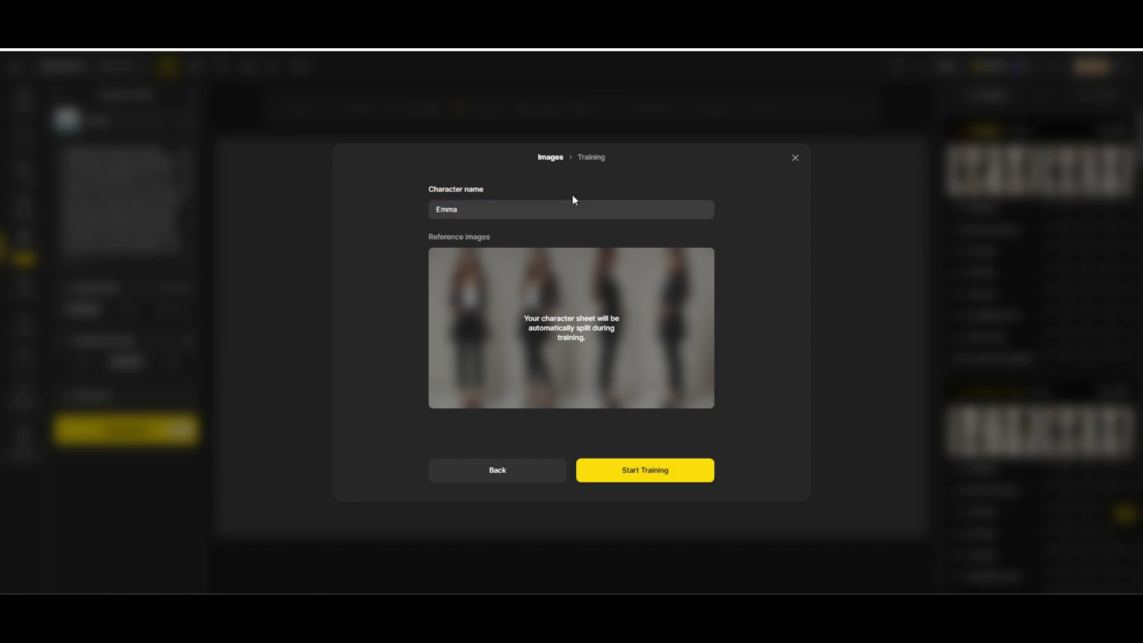
left_click(562, 301)
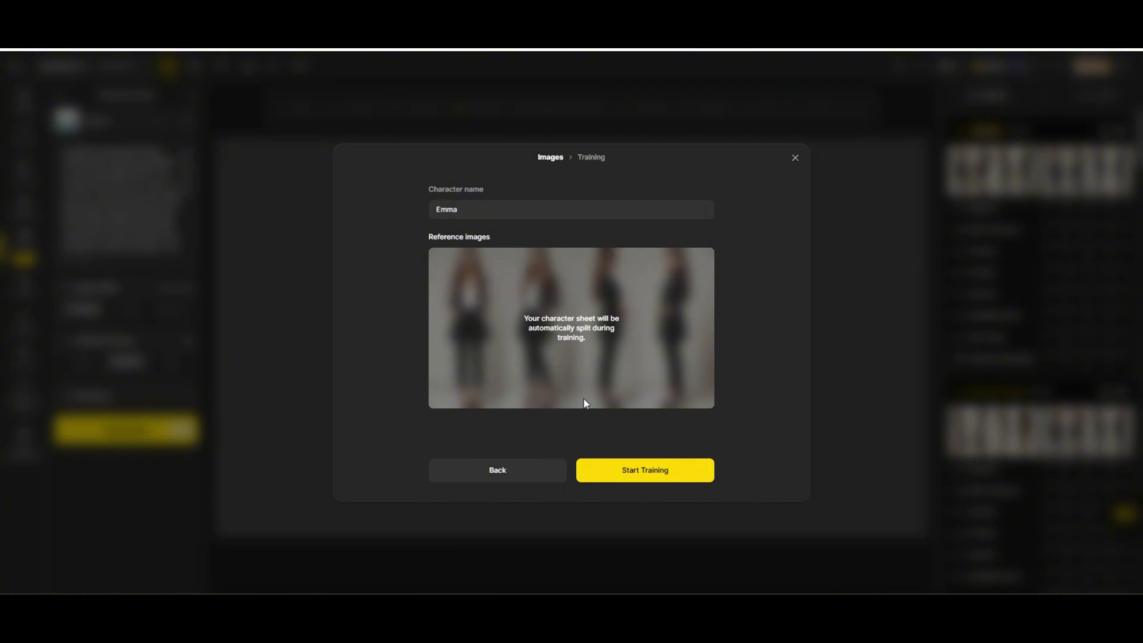
left_click(651, 475)
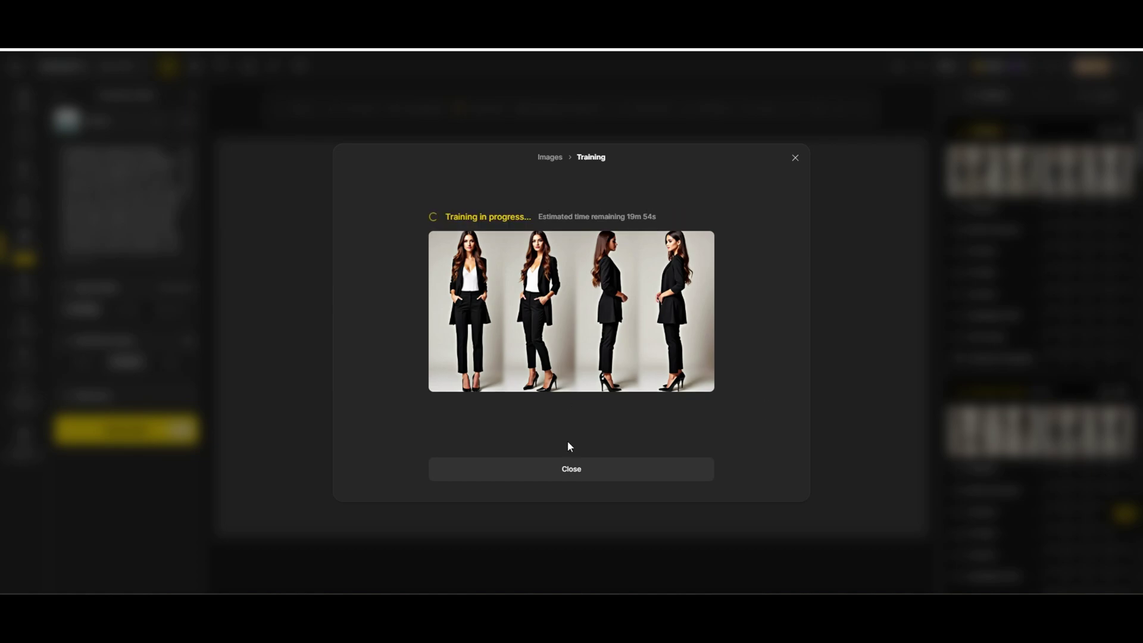
left_click(584, 470)
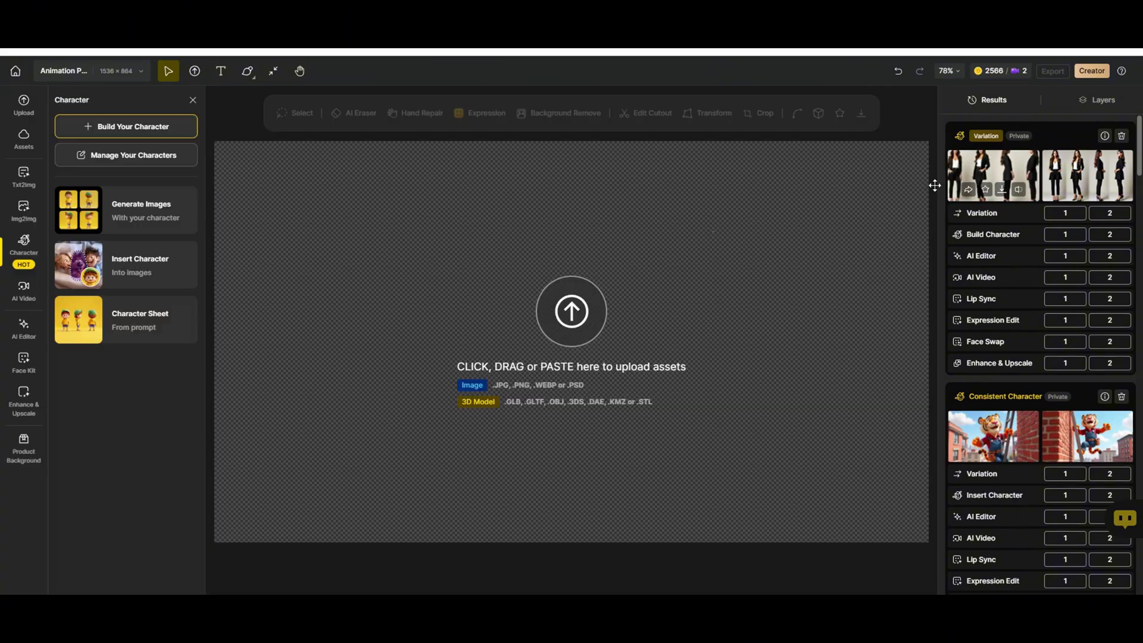
Step: Set up image generation with a consistent character and choose Emma from the character library
mouse_move(1079, 173)
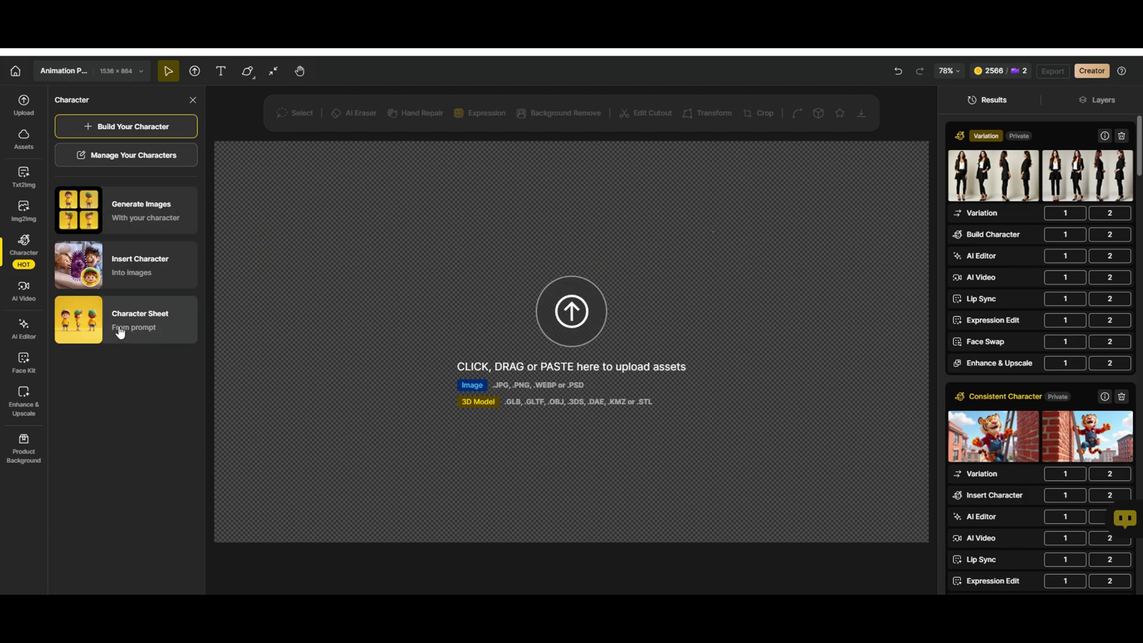
left_click(136, 207)
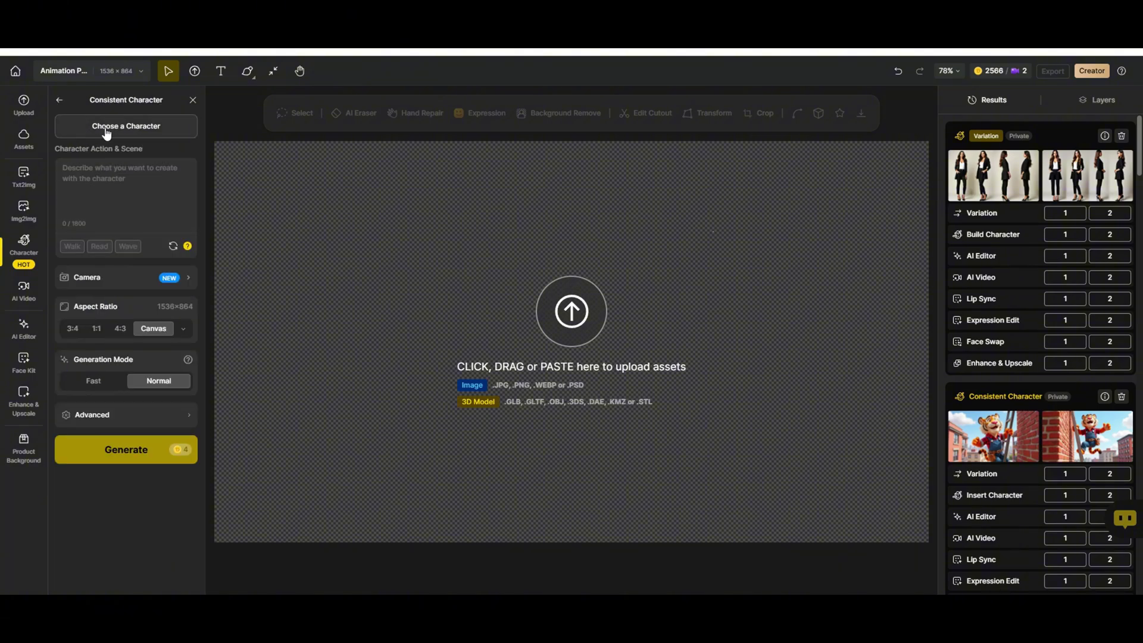
left_click(116, 132)
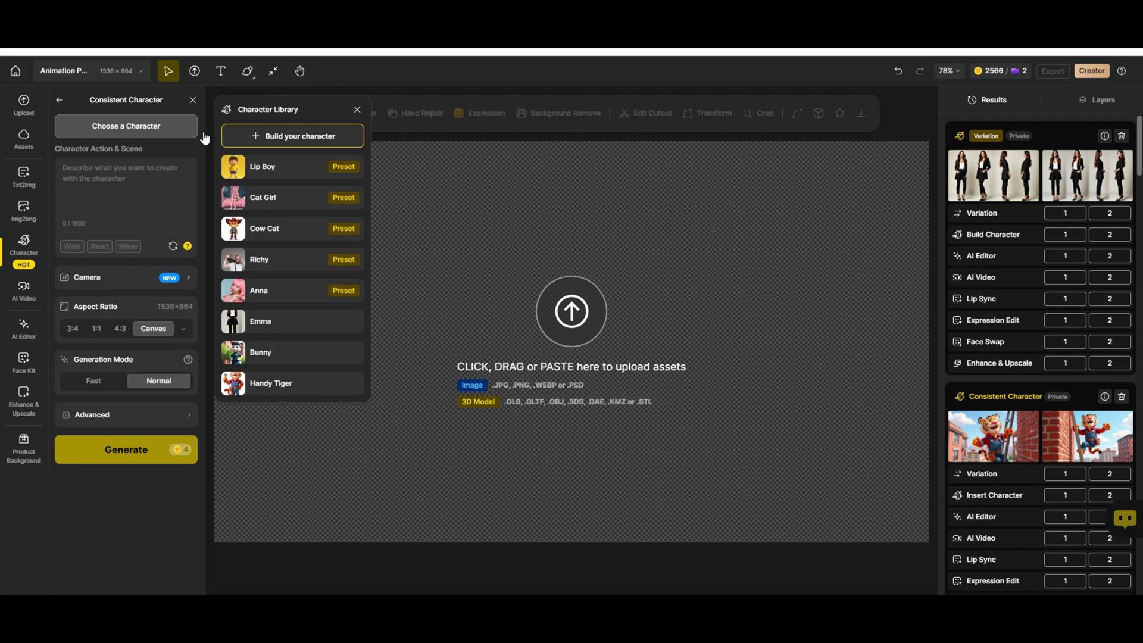
left_click(261, 326)
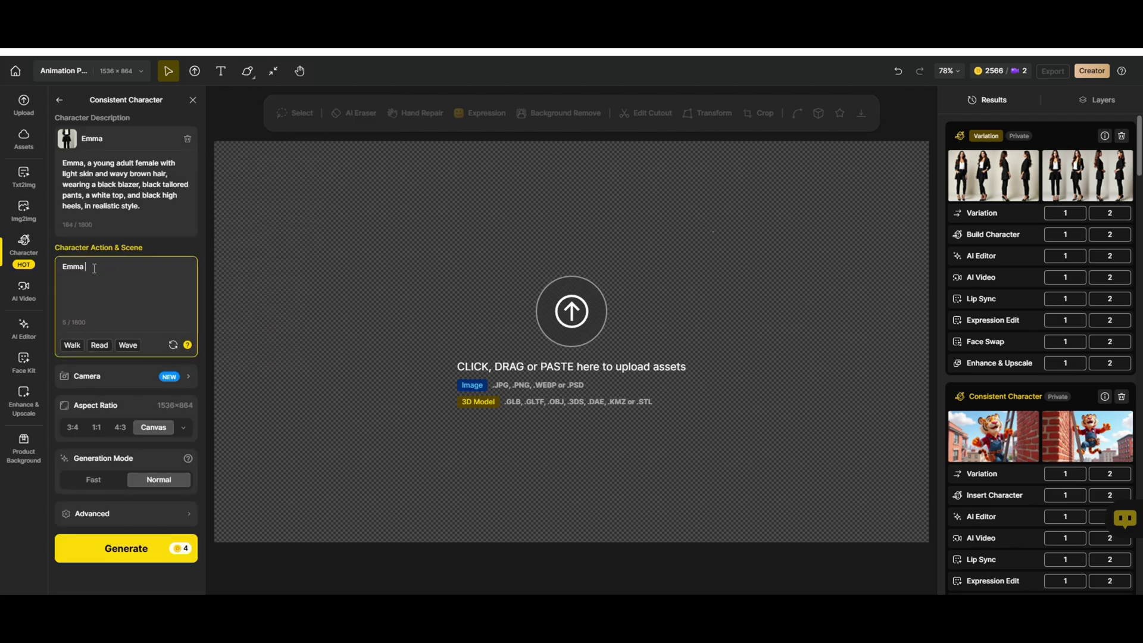
Step: Paste the Elegant Rooftop Terrace sunset scene as Emma's action prompt and replace "The woman" with Emma
right_click(93, 268)
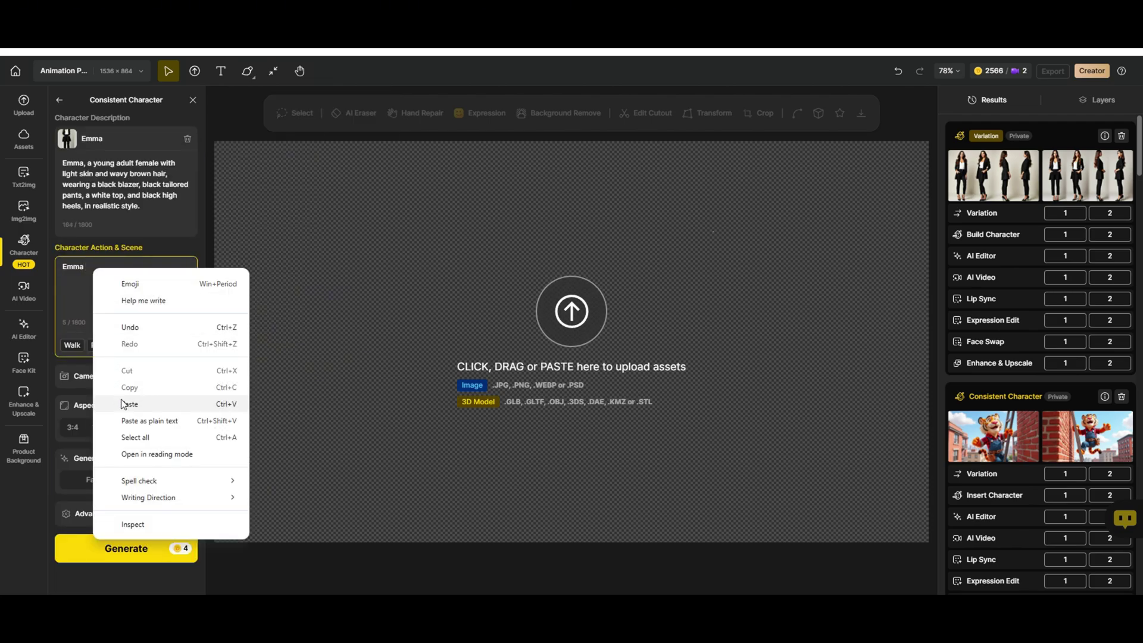
left_click(121, 398)
double_click(75, 267)
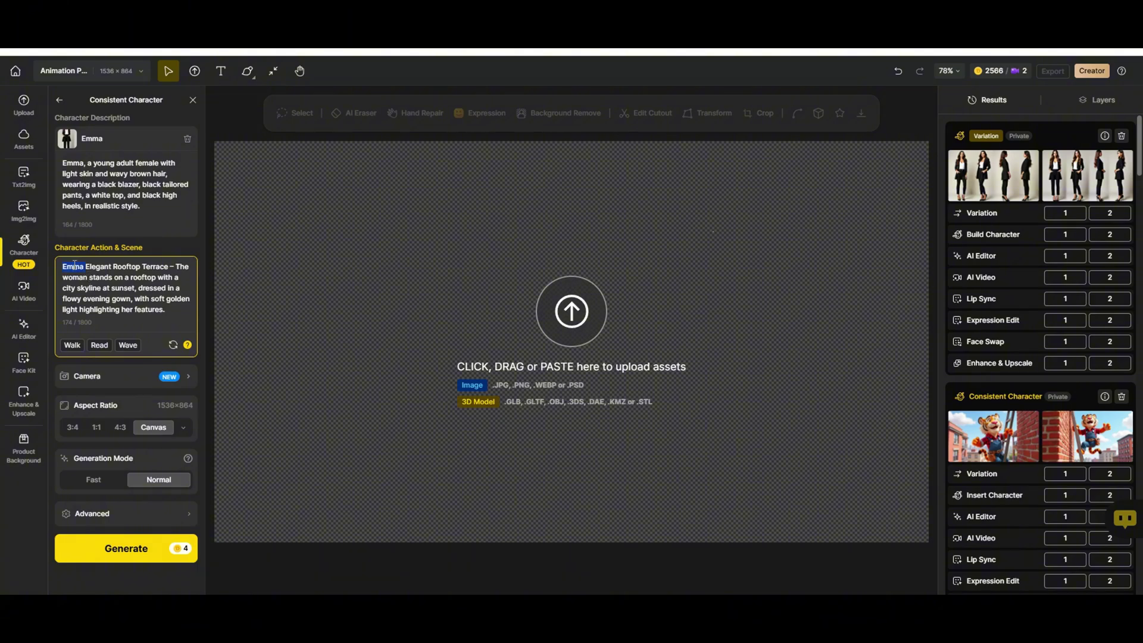
right_click(75, 269)
left_click(109, 323)
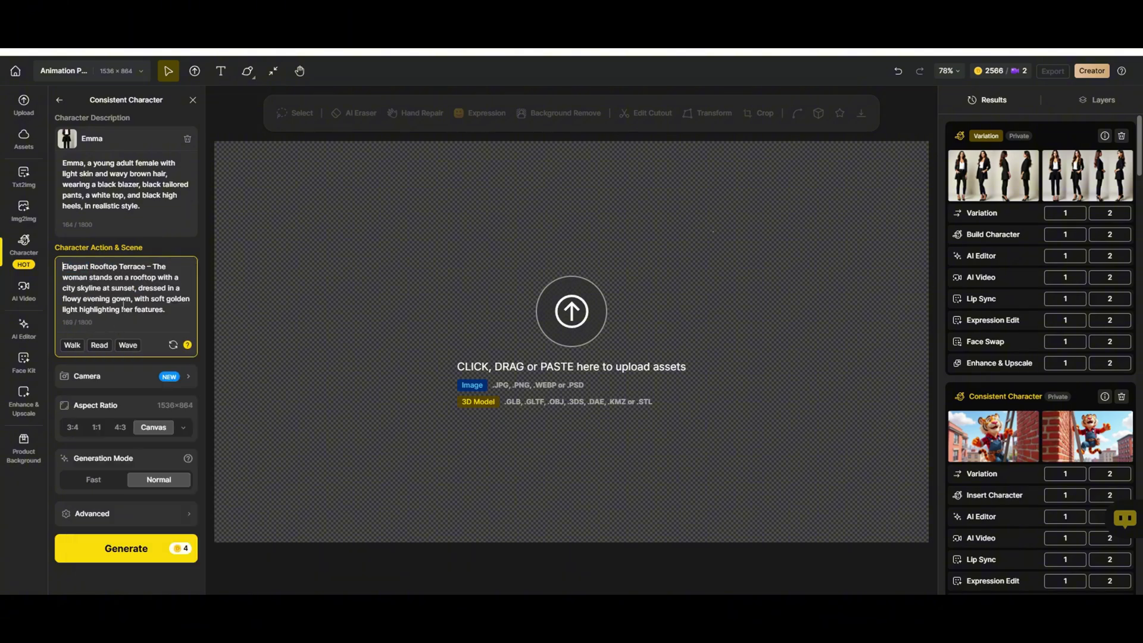
right_click(75, 274)
left_click(127, 365)
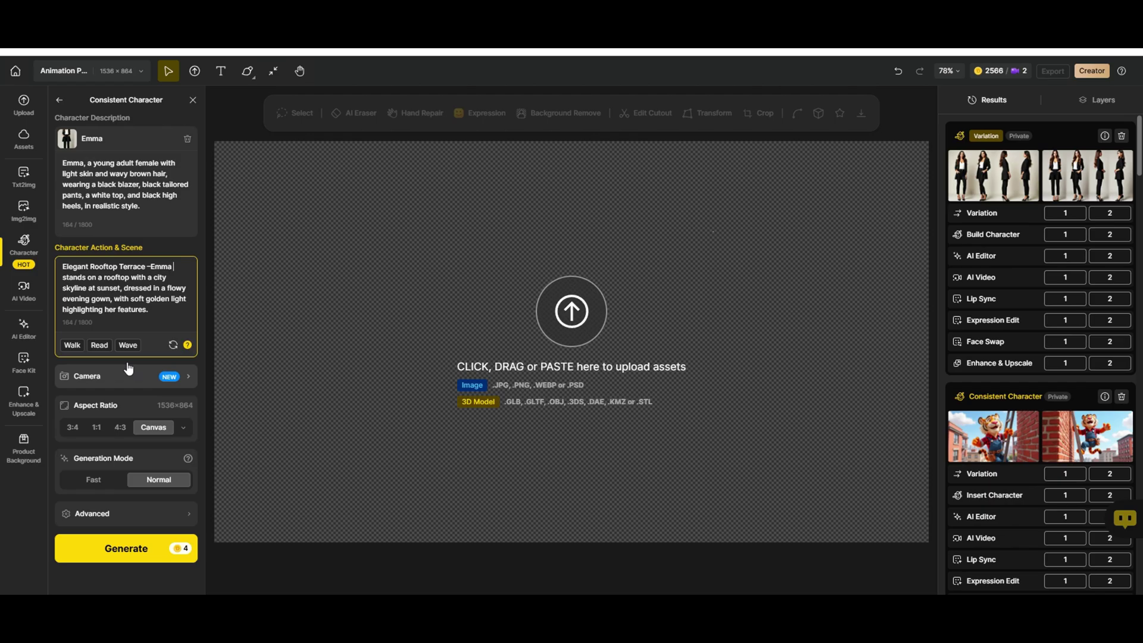
Step: Set the aspect ratio to Facebook 16:9, generate the rooftop images in Normal mode, and preview both results
left_click(182, 427)
left_click(256, 226)
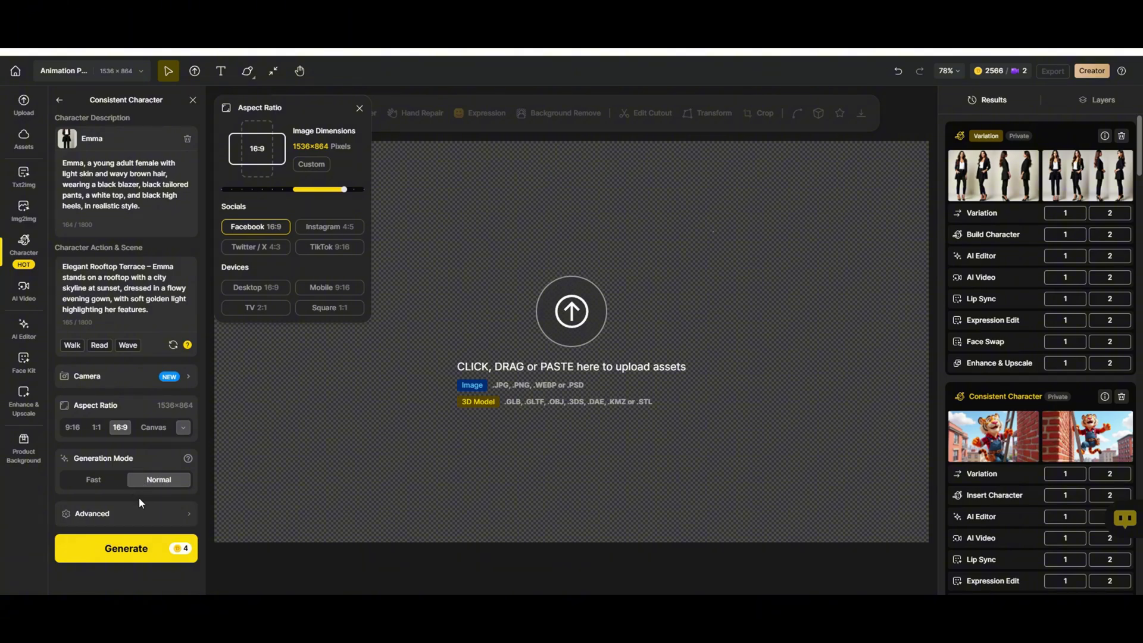
left_click(141, 548)
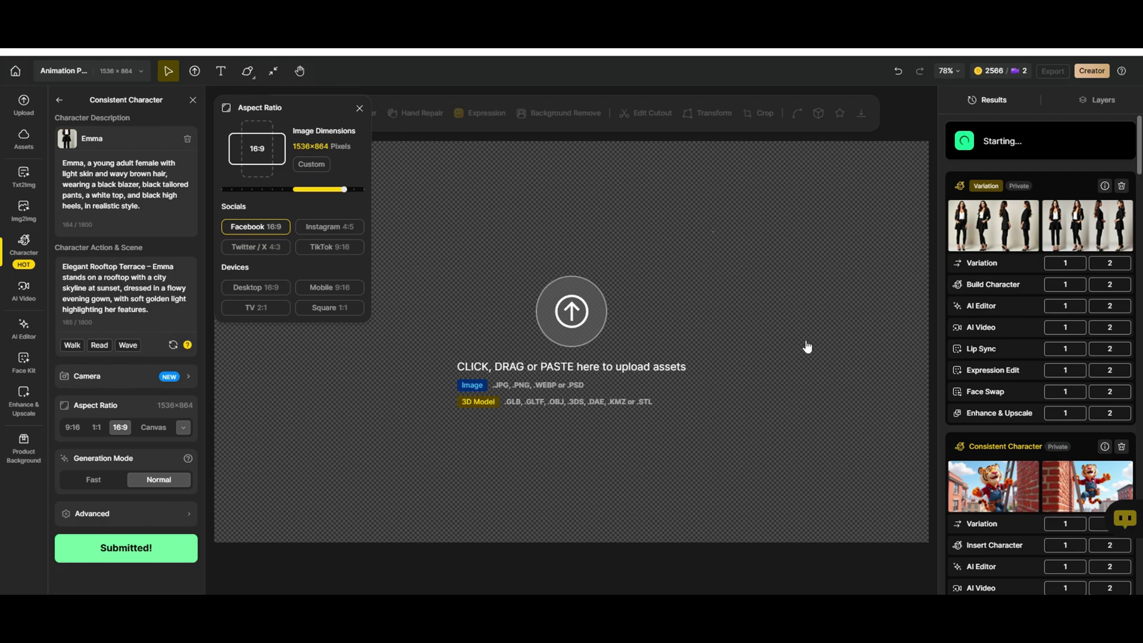
left_click(359, 109)
mouse_move(985, 172)
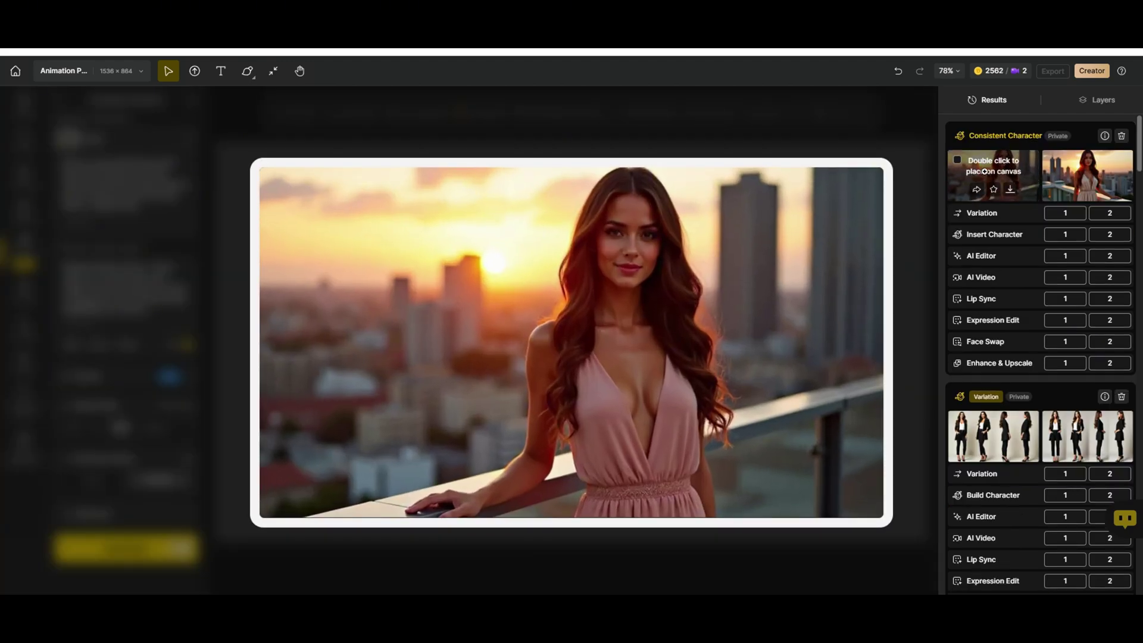
mouse_move(1084, 171)
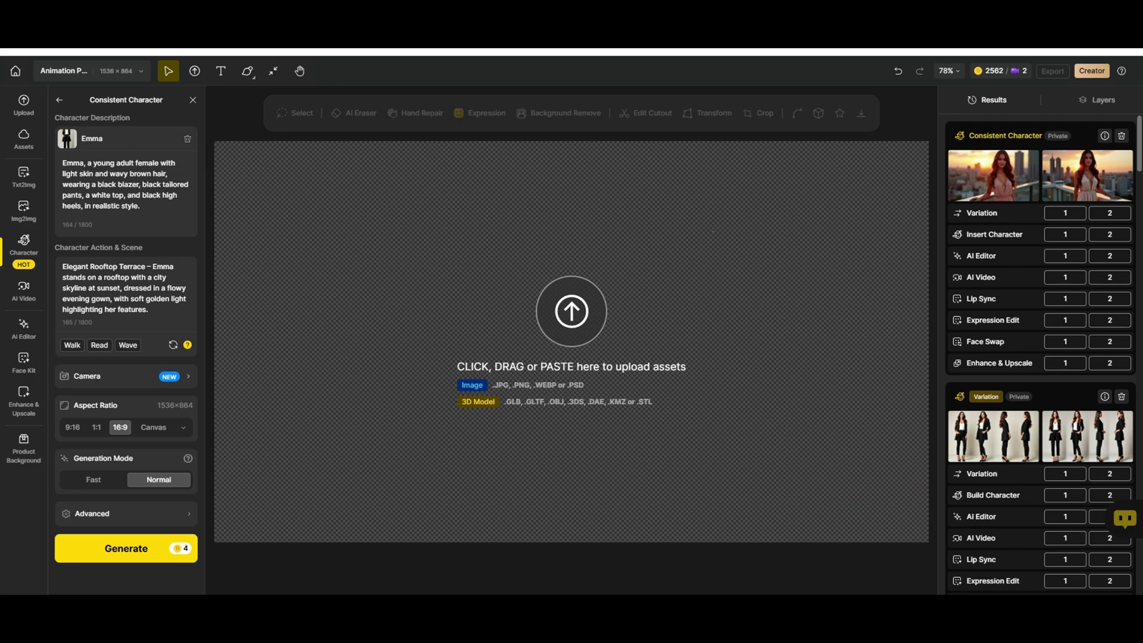
Step: Replace the scene with the Botanical Garden prompt, substitute Emma for "the woman", then generate and preview the images
left_click(170, 311)
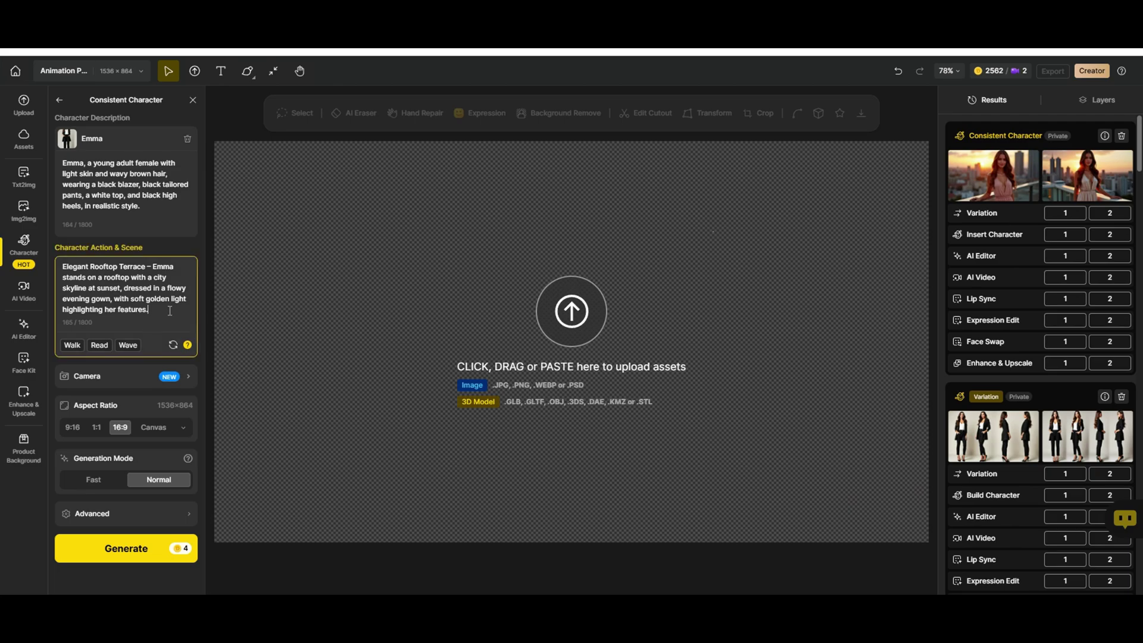
key("ctrl+v")
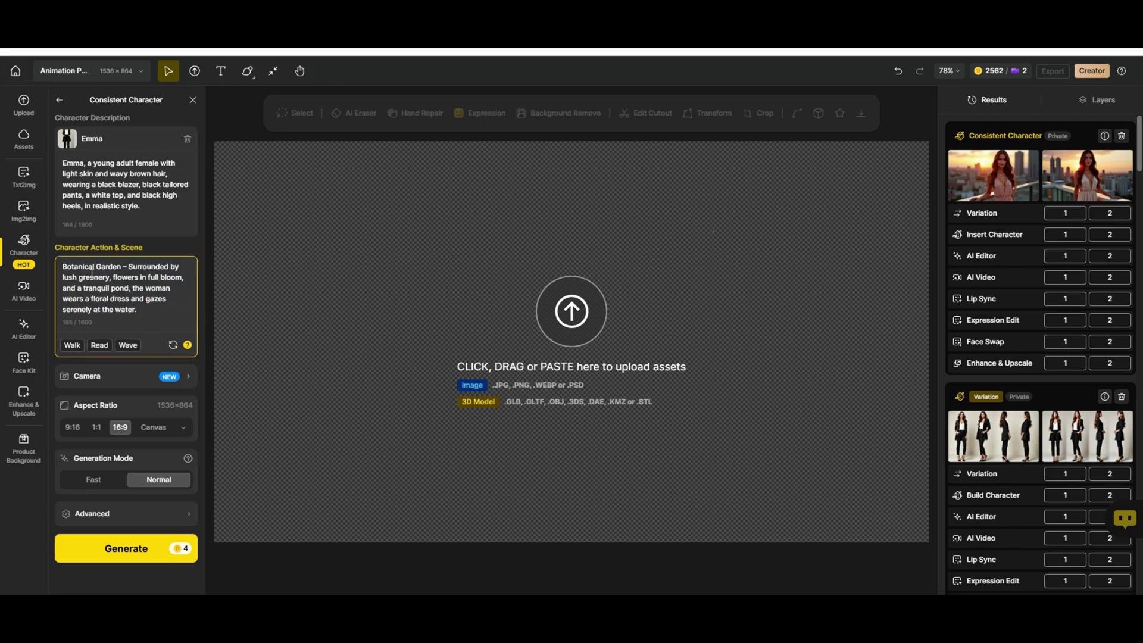
type("Emma")
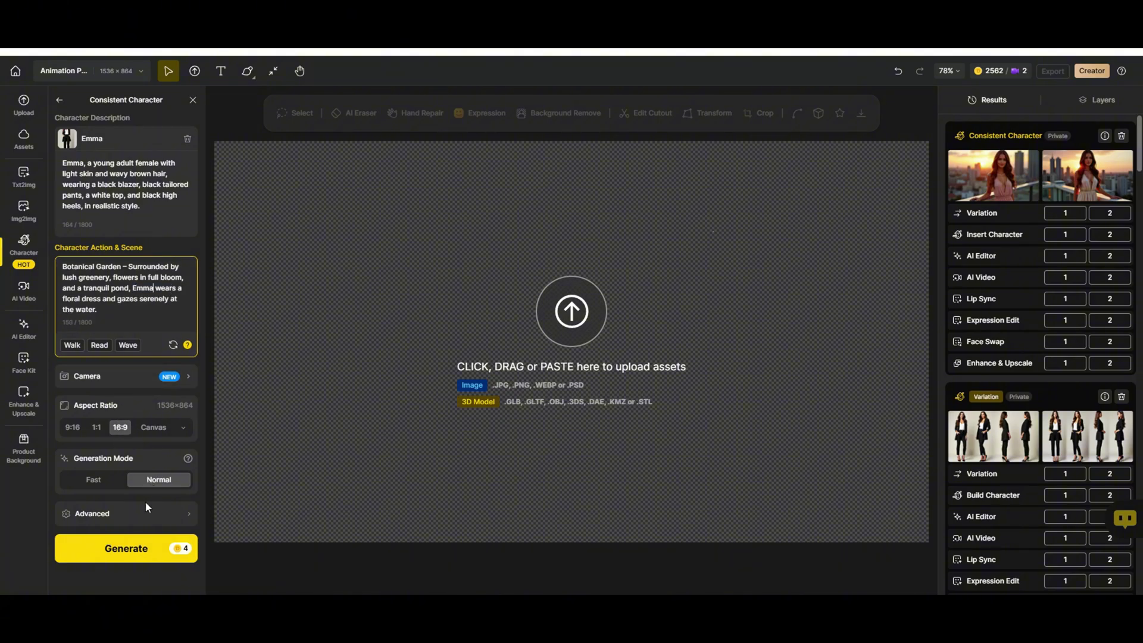
left_click(125, 548)
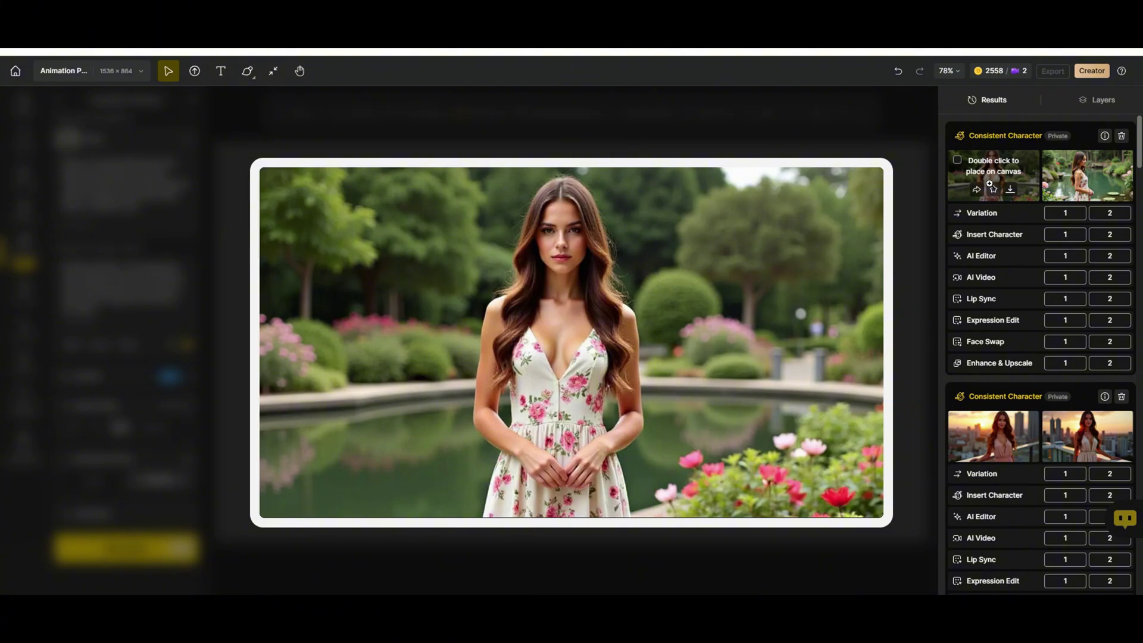
mouse_move(1051, 182)
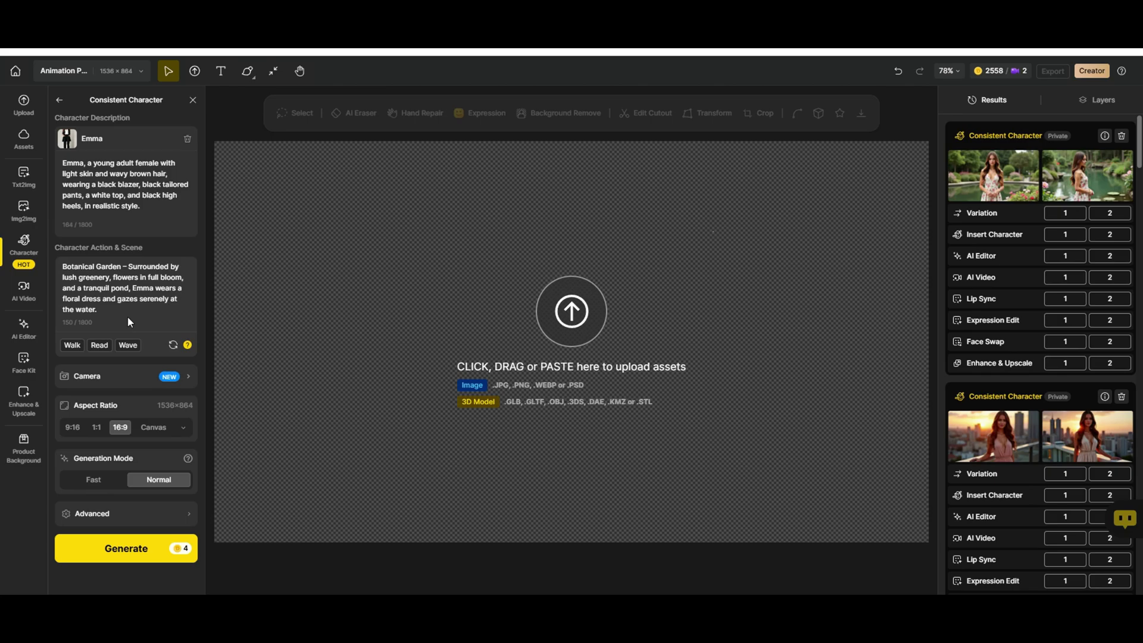
Step: Replace the scene with a prompt of Emma taking a selfie with her close friends, using her name throughout, and generate the images
triple_click(116, 310)
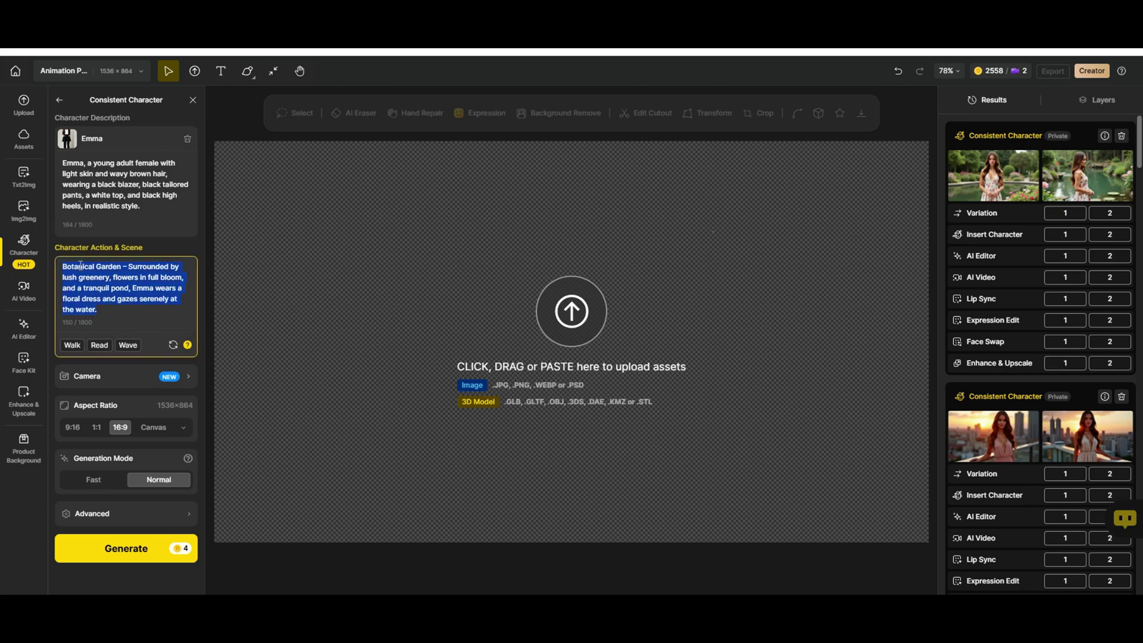
right_click(123, 311)
left_click(116, 358)
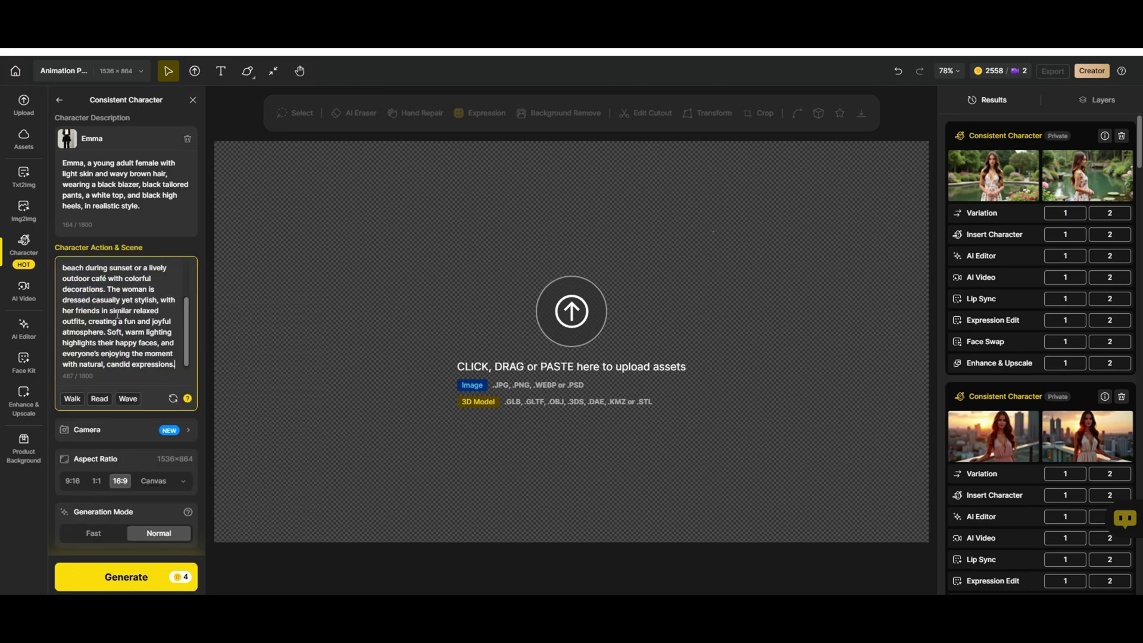
type("Emma surrounded by her close")
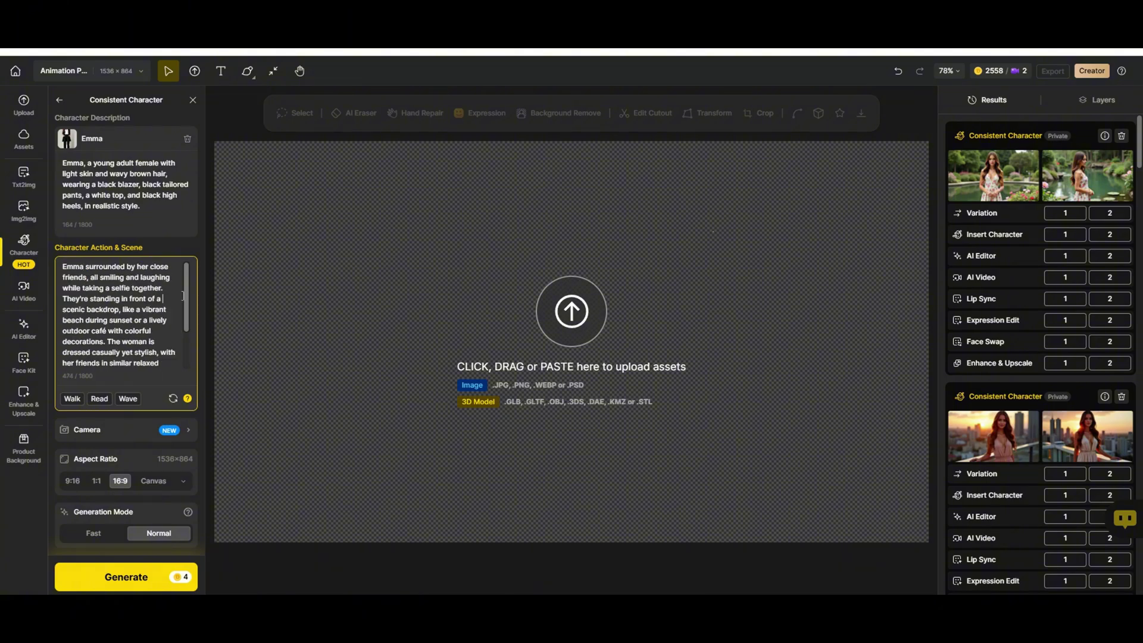
scroll(165, 300, "down", 2)
left_click_drag(108, 296, 155, 300)
type("Emma")
scroll(132, 341, "down", 1)
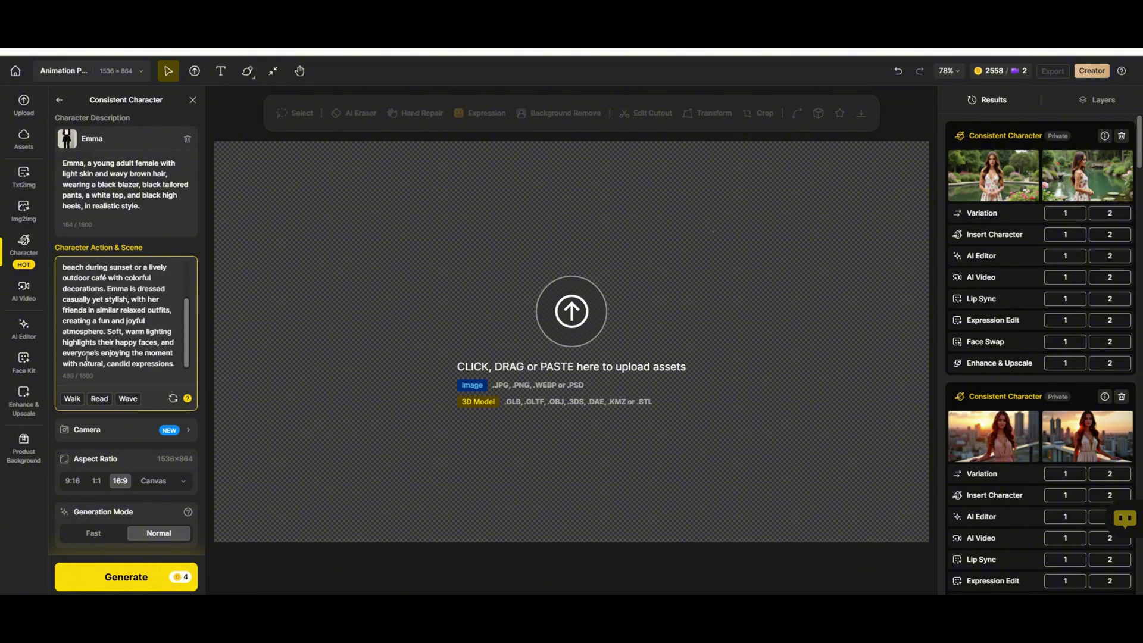
left_click(127, 577)
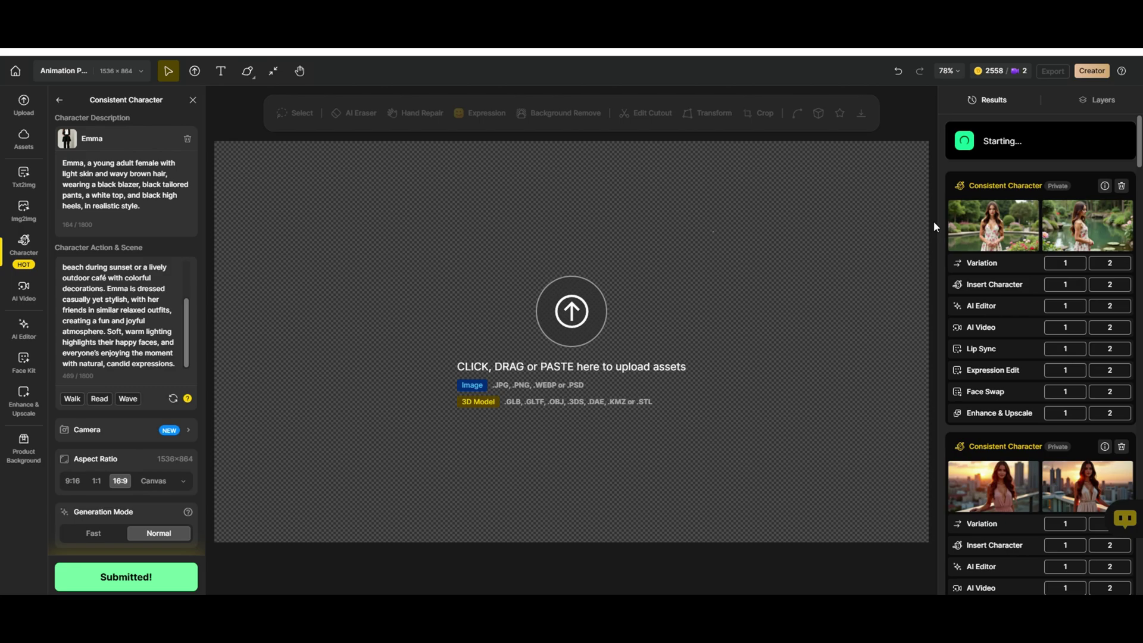
mouse_move(1010, 171)
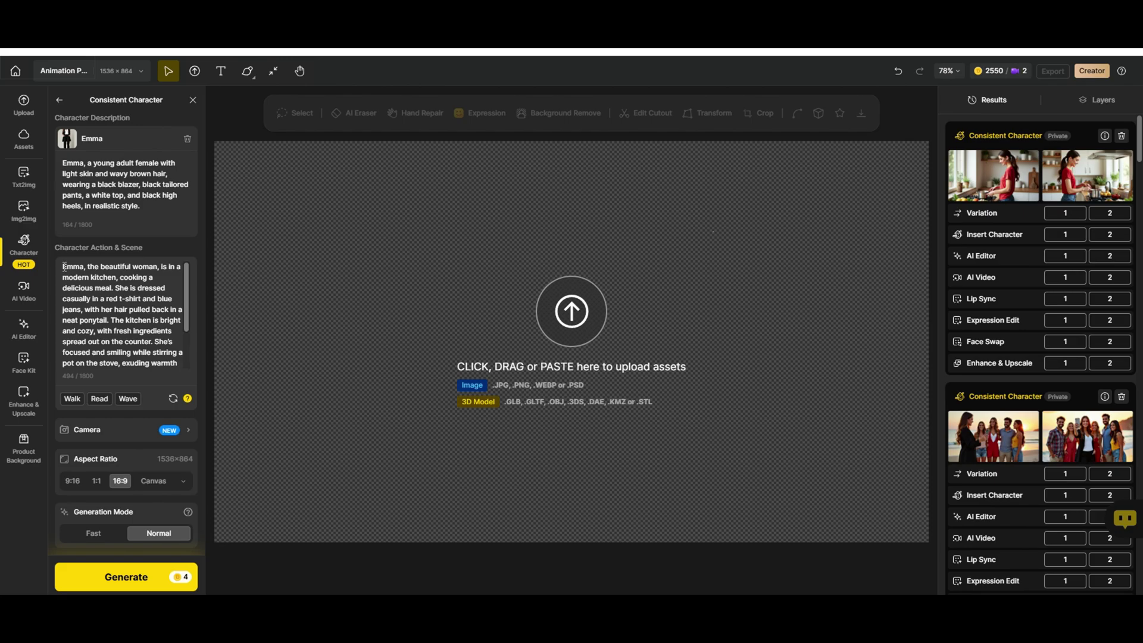
Step: Replace the kitchen scene with a prompt of Emma enthusiastically explaining a product against a minimal background, then generate and preview both images
left_click_drag(64, 266, 158, 381)
key("ctrl+v")
scroll(165, 327, "down", 3)
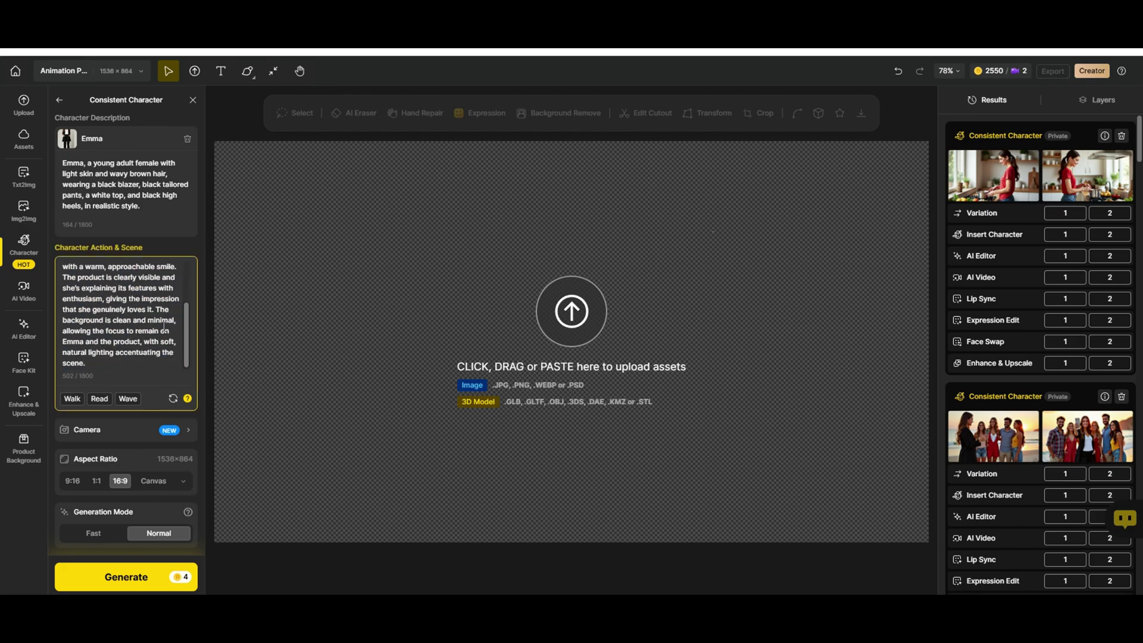
left_click(110, 587)
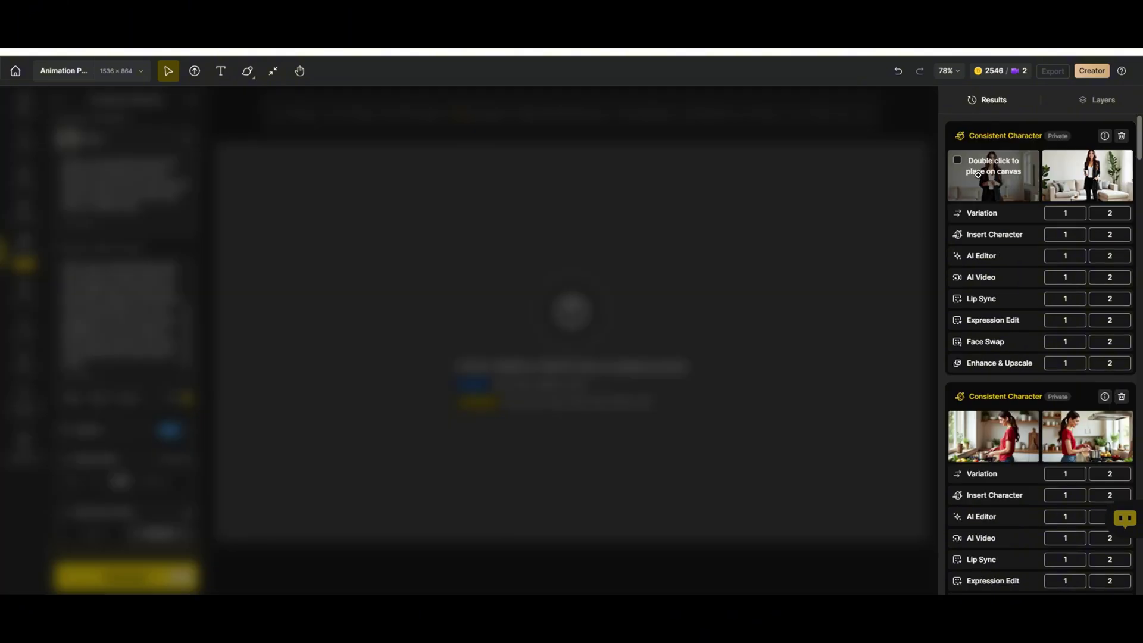
mouse_move(989, 174)
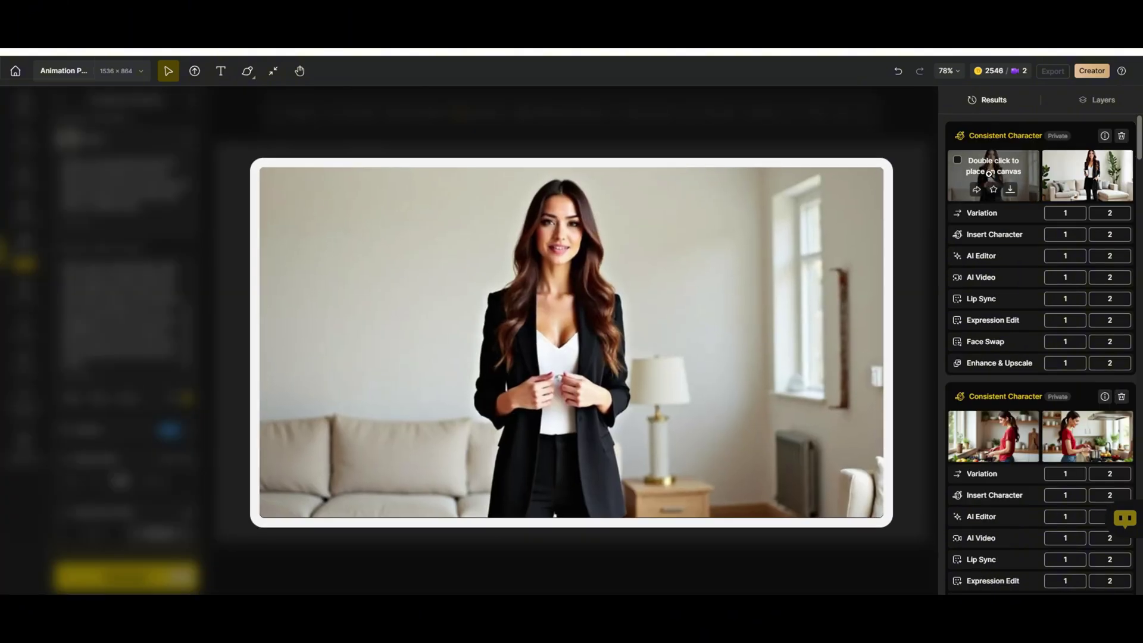
mouse_move(1066, 172)
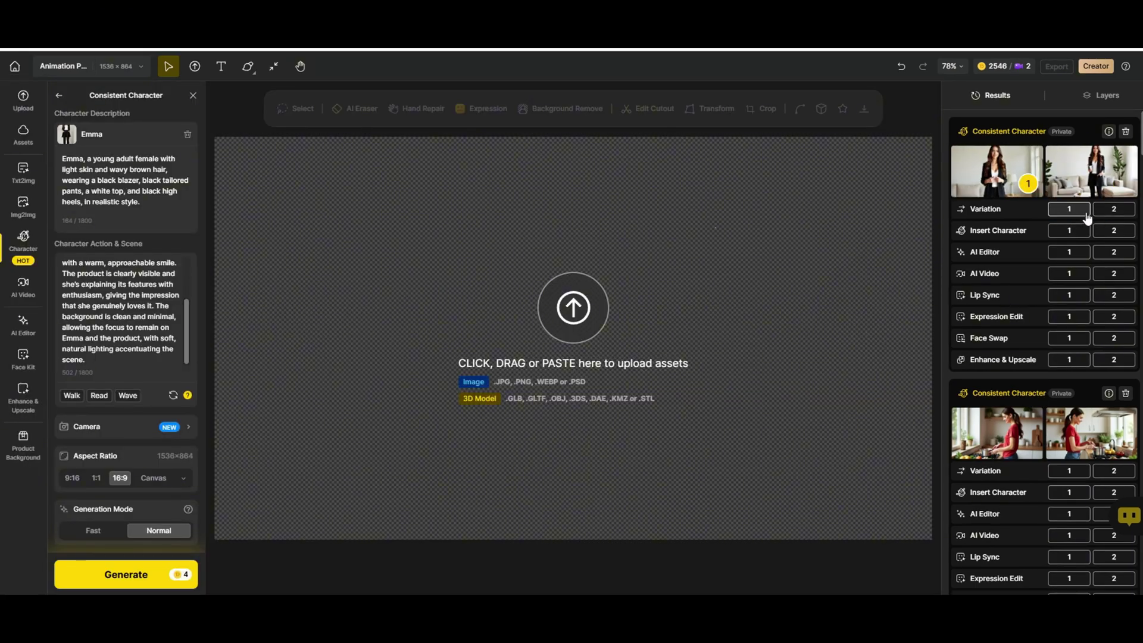
Step: Create variations of the second product-presentation image and enlarge the first variation
left_click(1111, 215)
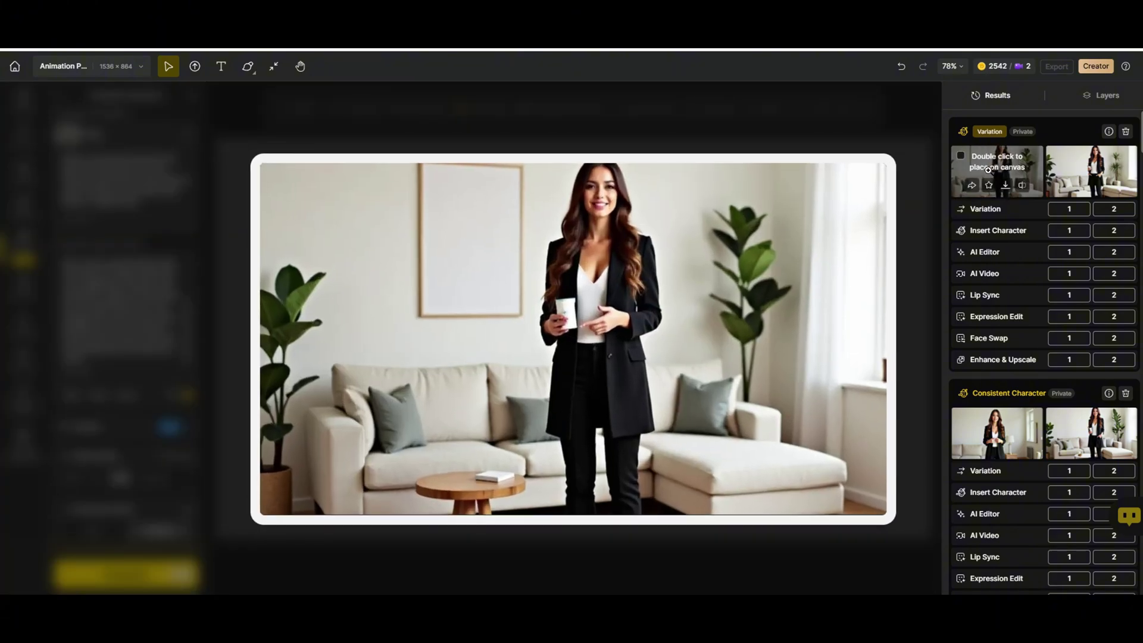
left_click(988, 170)
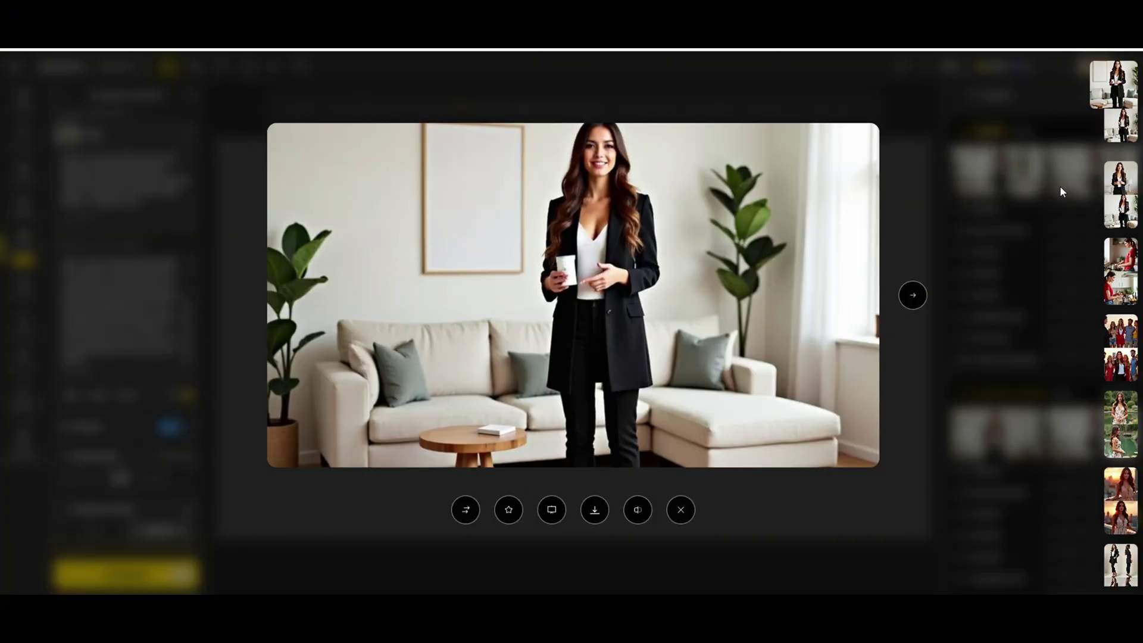